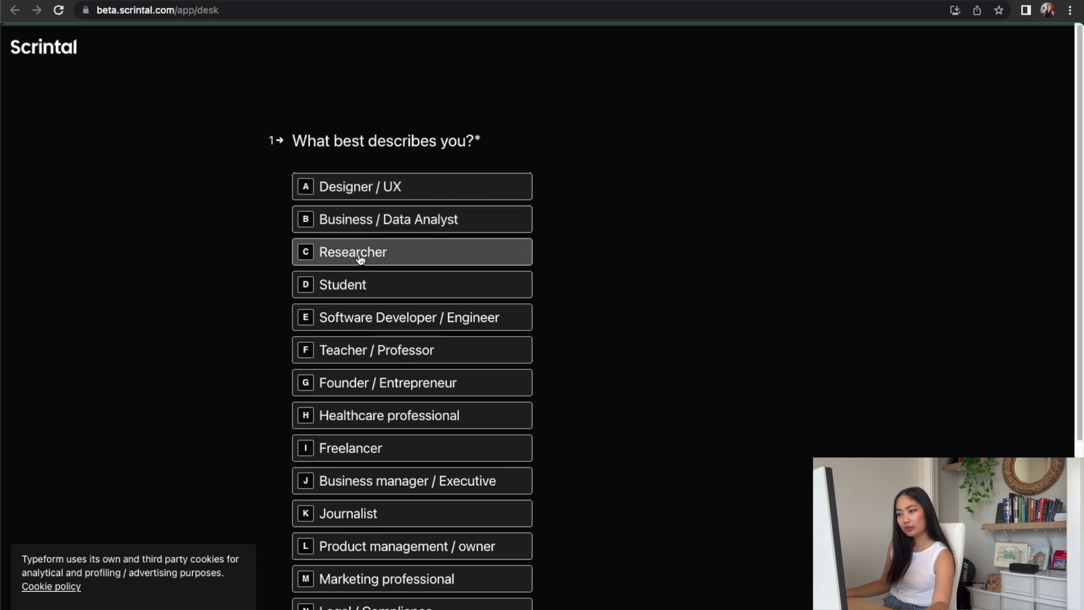
Answer the survey as Designer / UX, complete the source and team-size questions, and enter N/A as company
click(356, 191)
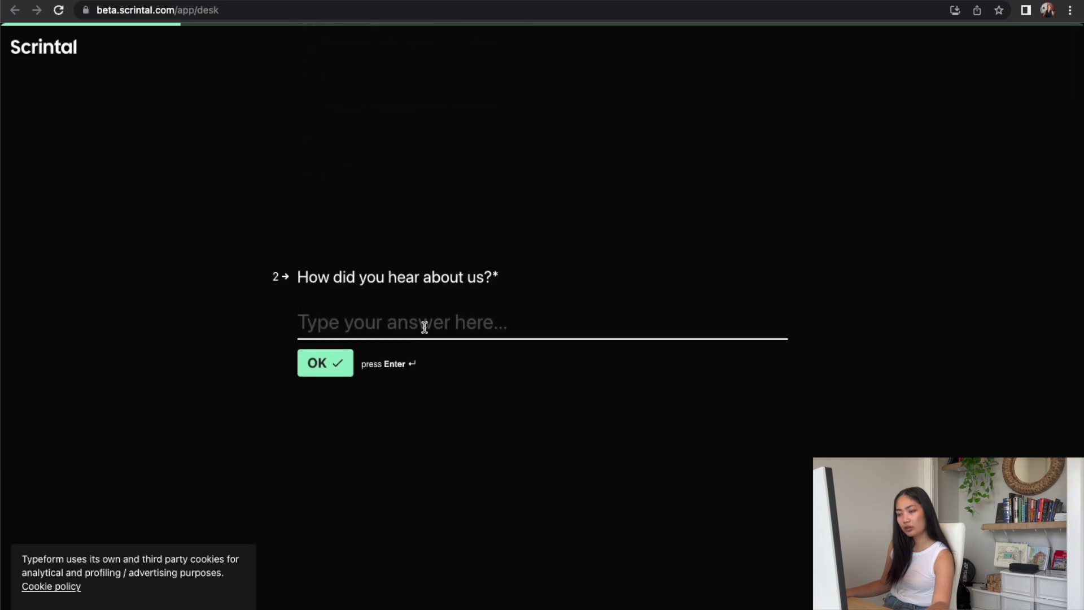
text(T)
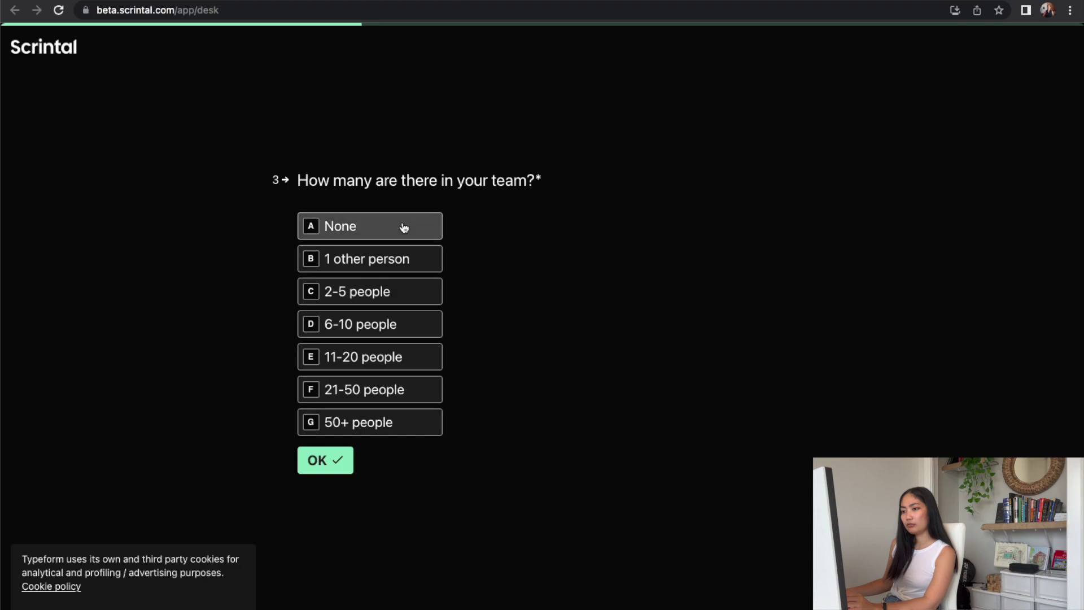
click(380, 297)
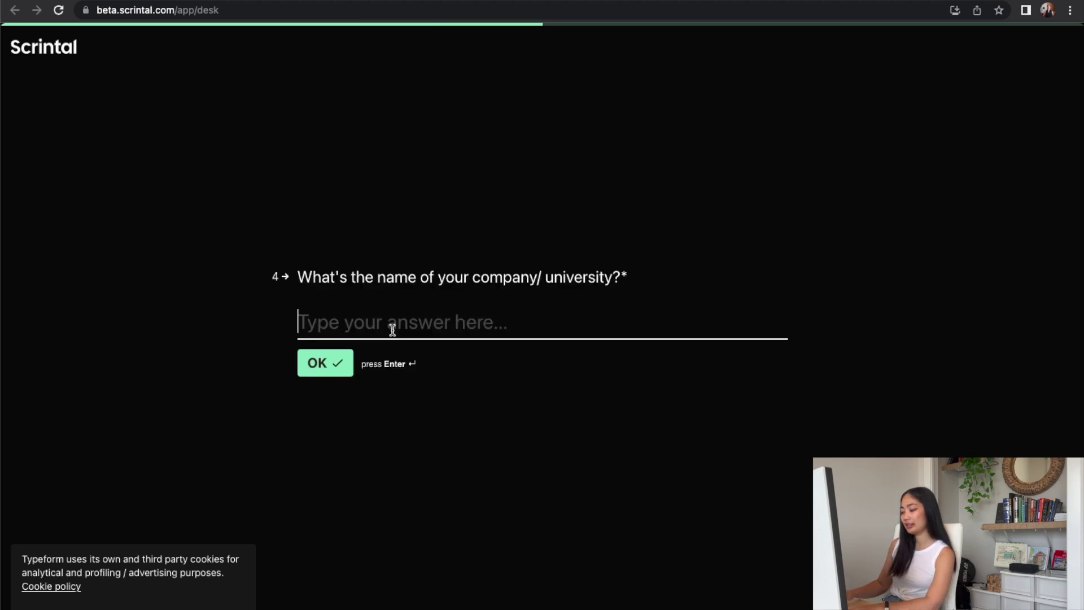
text(N)
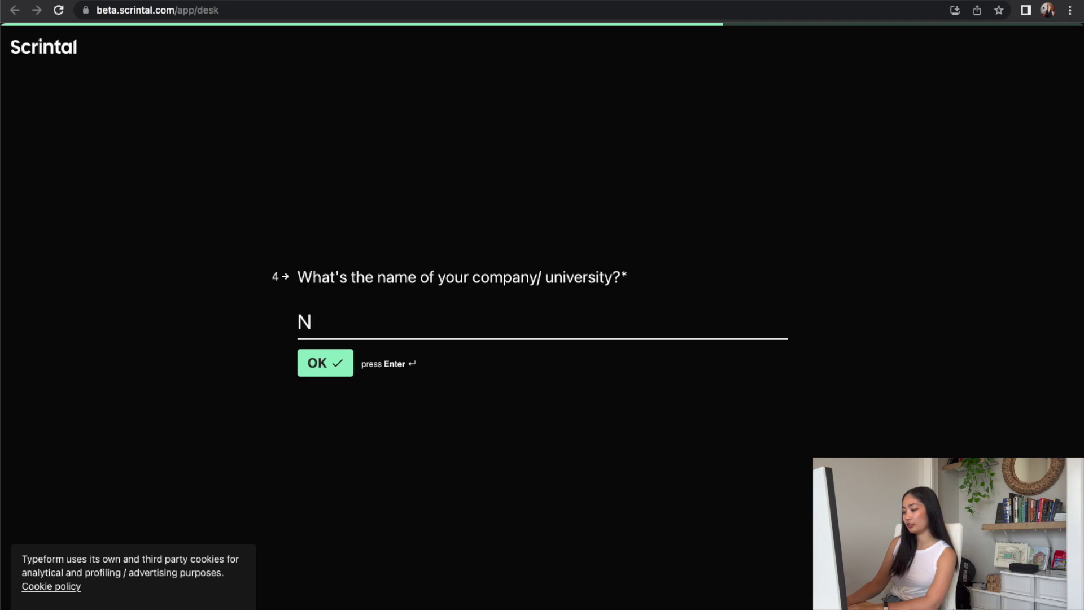
text(/A)
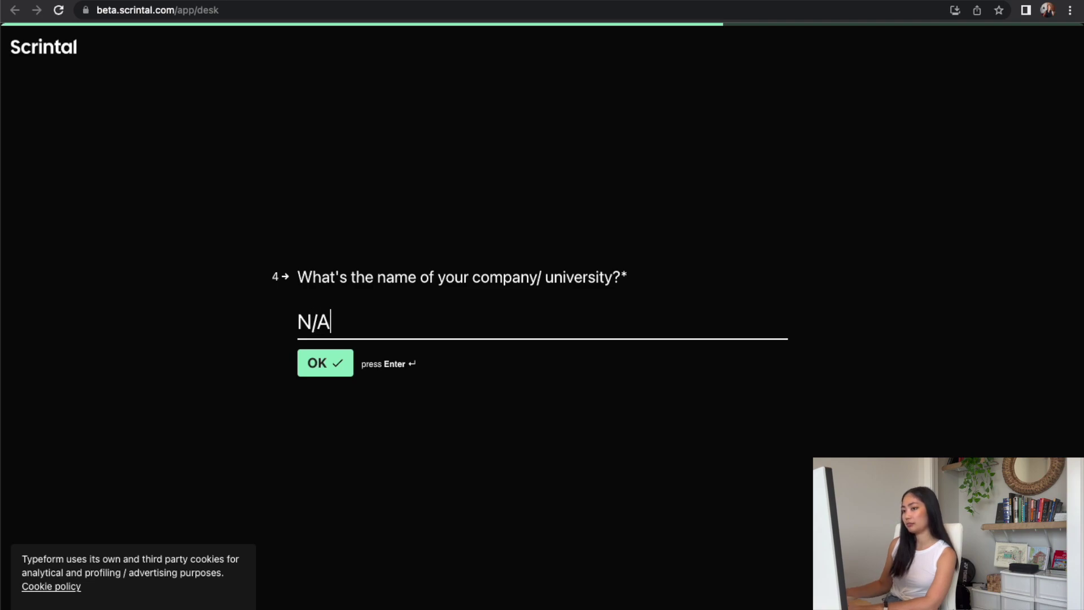
click(322, 360)
Select Research design, System design and Brainstorming / Ideating as use cases
scroll(334, 405, down, 5)
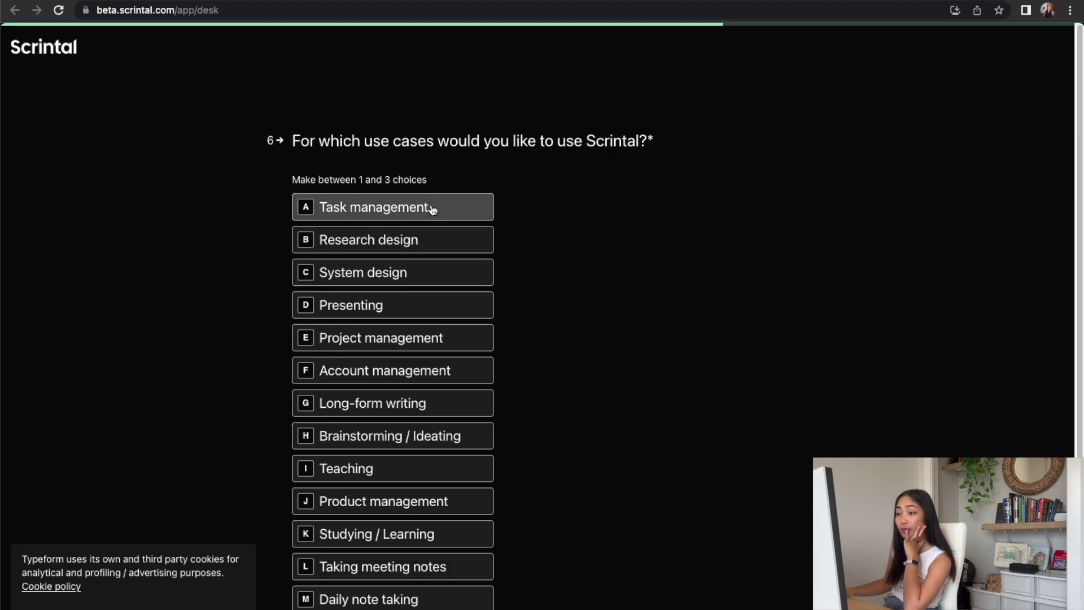
click(414, 247)
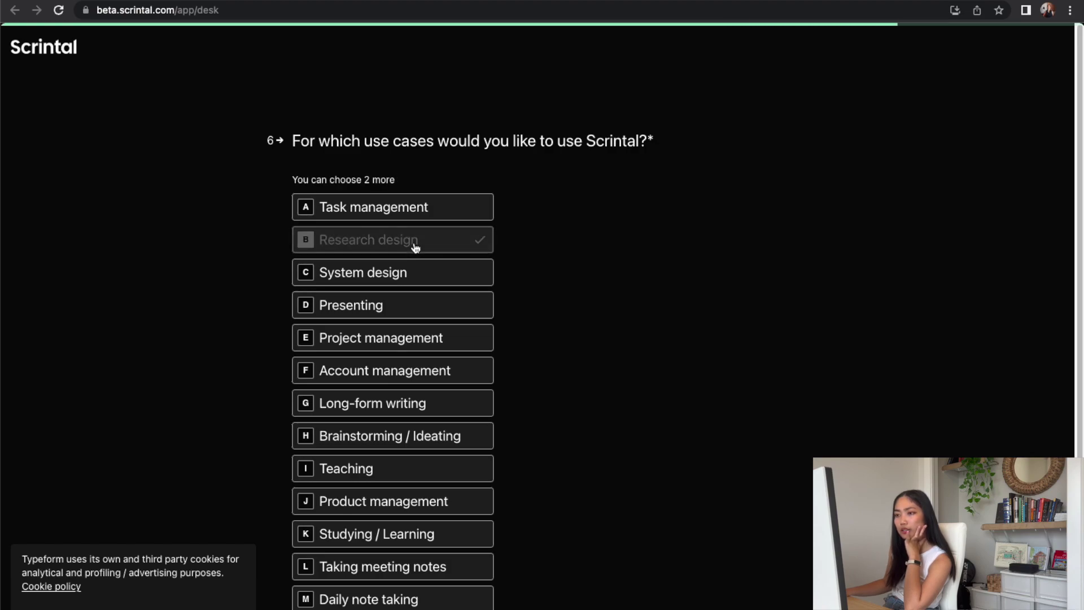
click(429, 273)
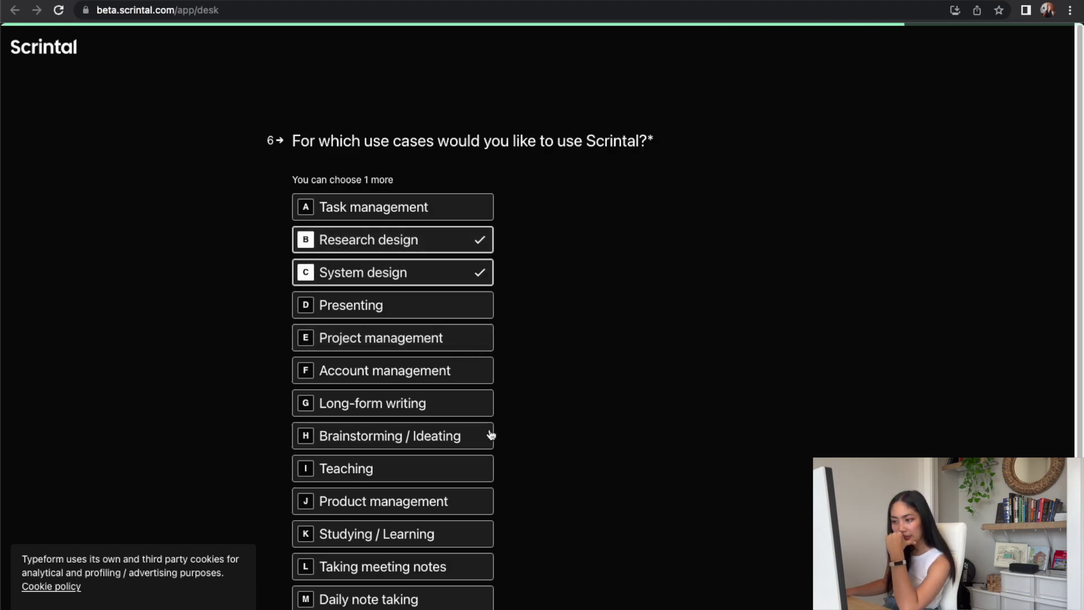
click(438, 435)
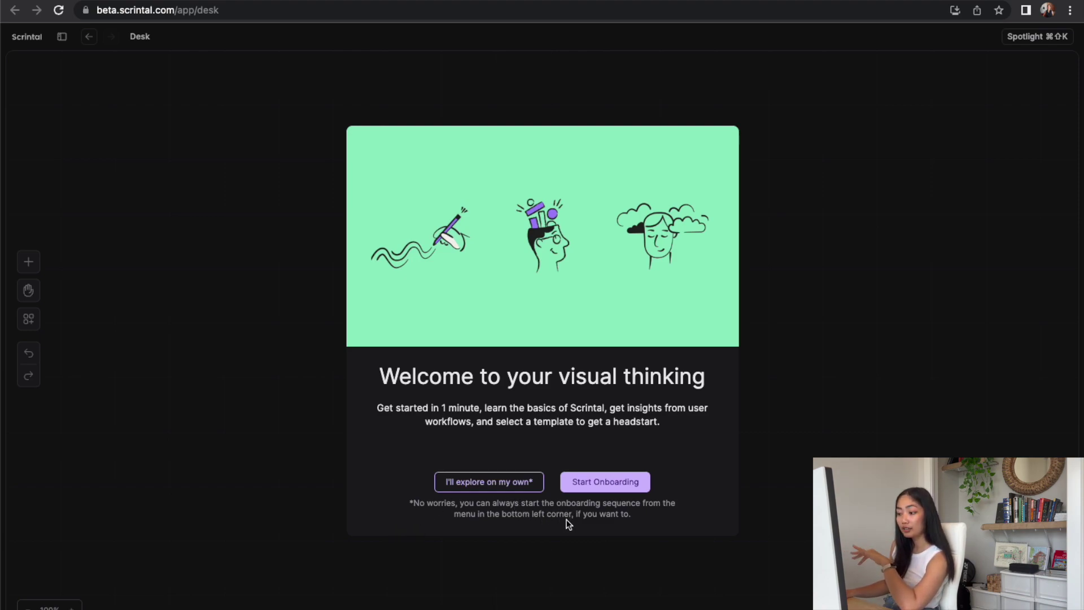
Start onboarding and advance through links, tags, removing, archiving and boards steps to Done!
click(600, 487)
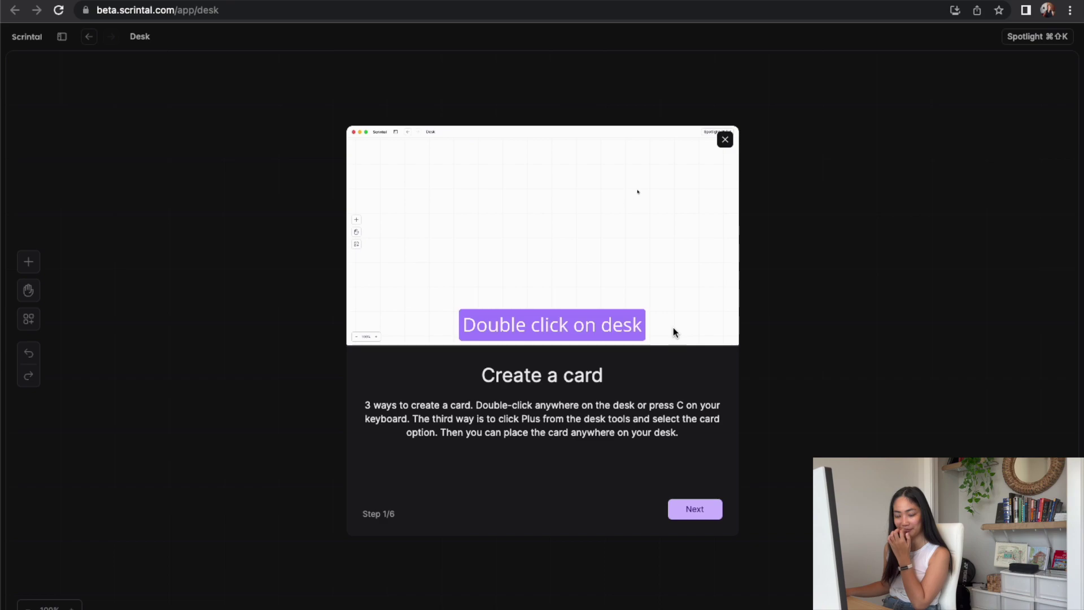
click(695, 508)
click(692, 509)
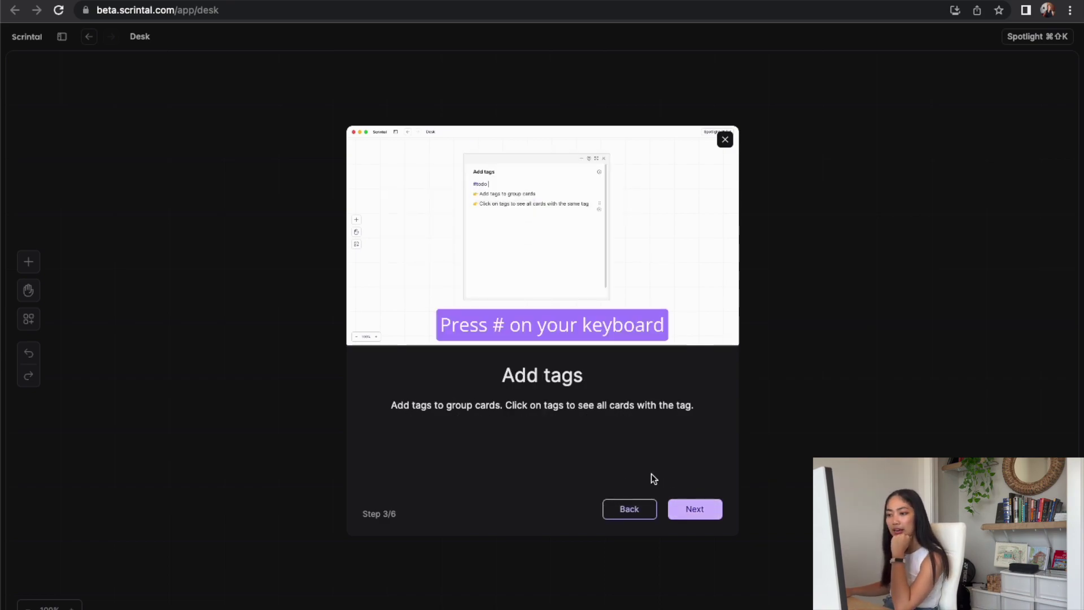
click(693, 509)
click(694, 510)
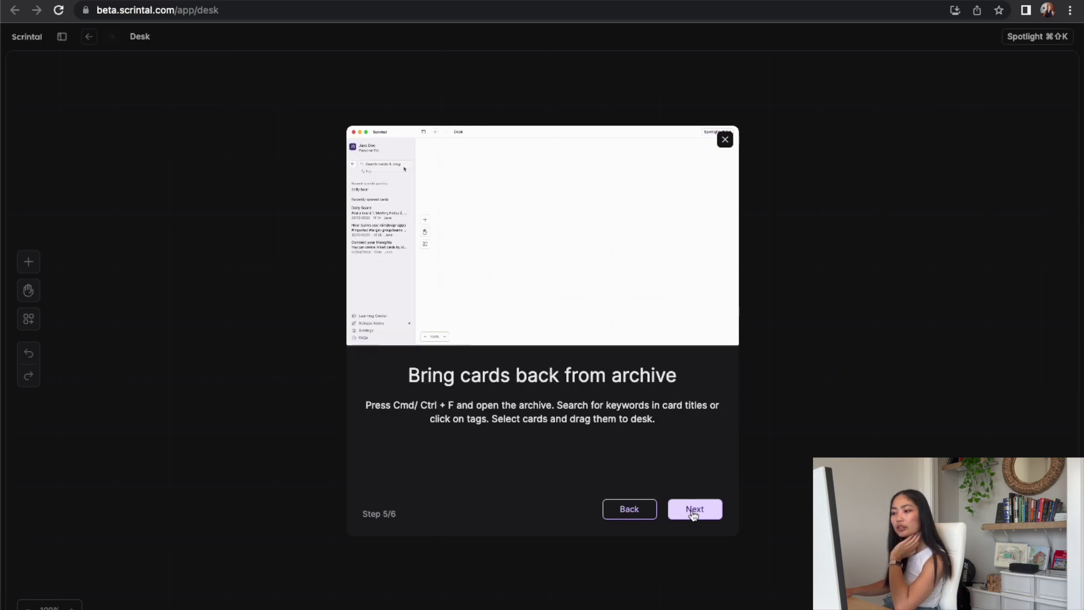
click(694, 510)
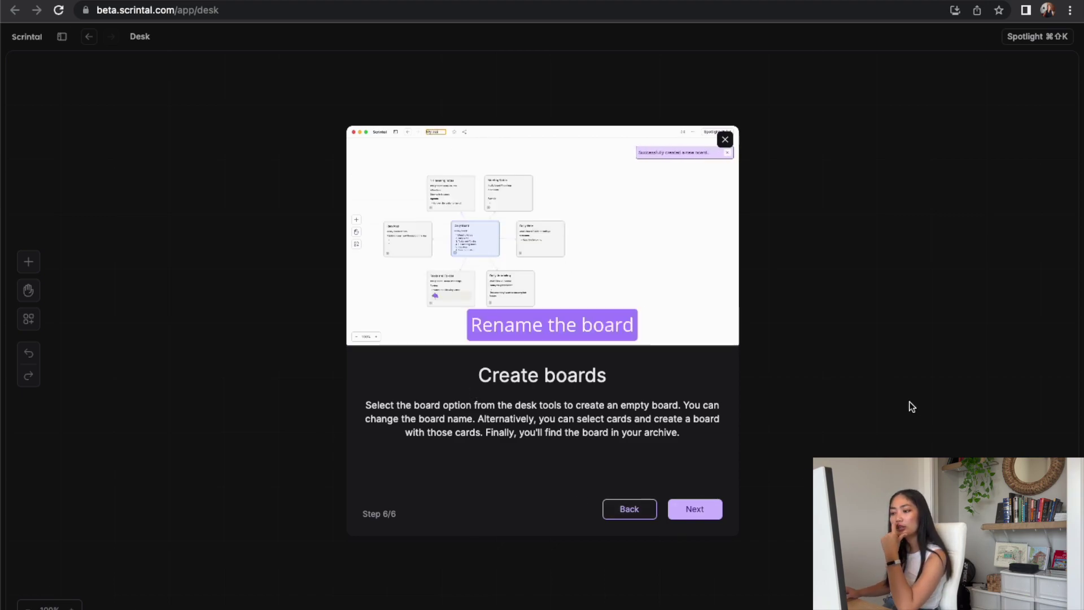
click(689, 510)
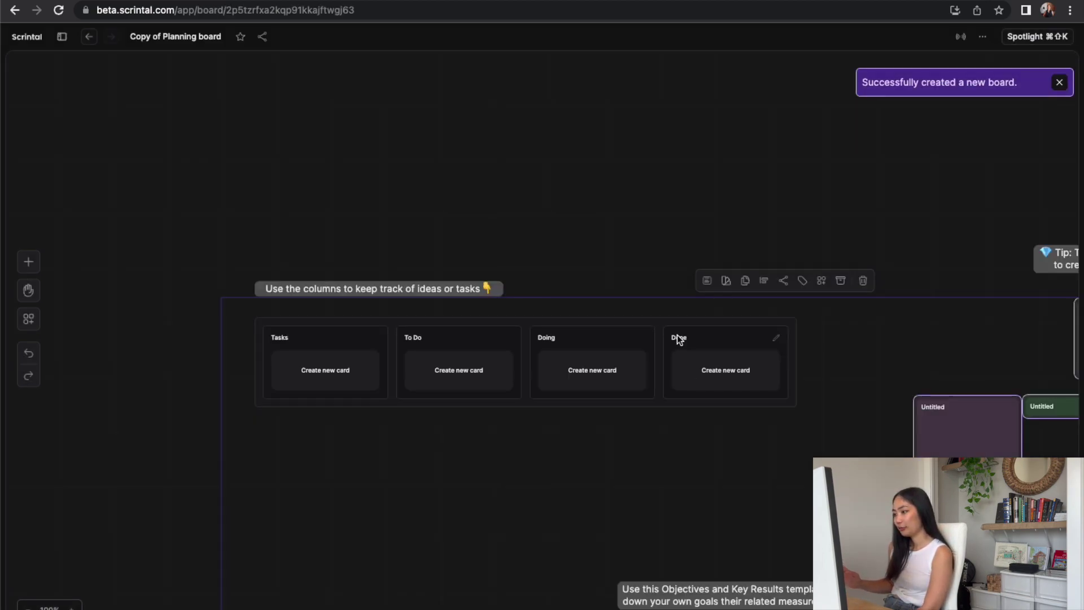
Pan around the Planning board with the hand tool to survey its cards
scroll(676, 337, down, 2)
click(28, 290)
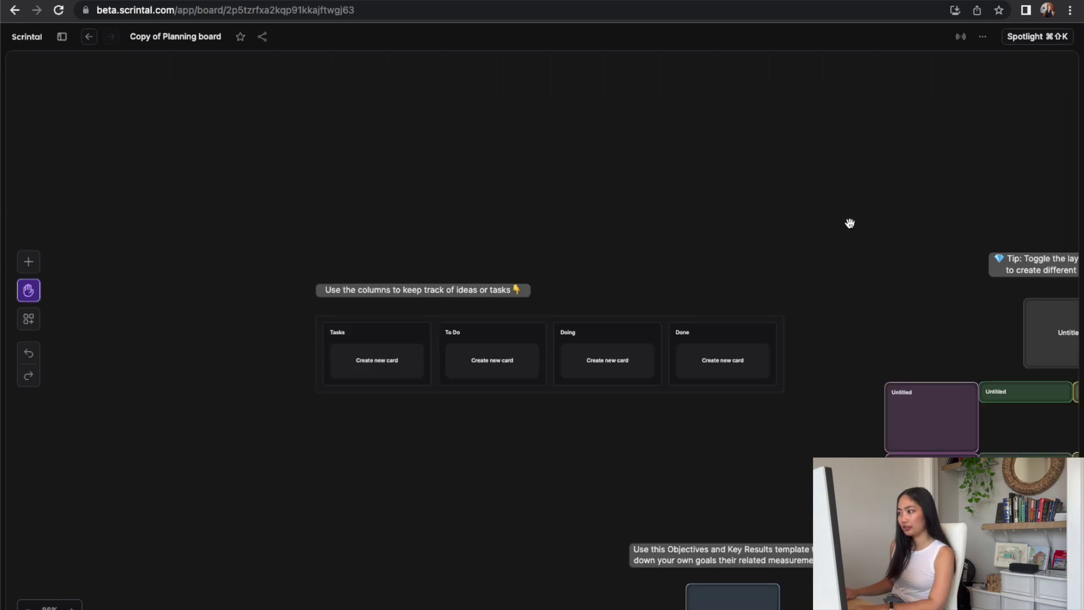
scroll(849, 223, right, 10)
scroll(737, 283, down, 3)
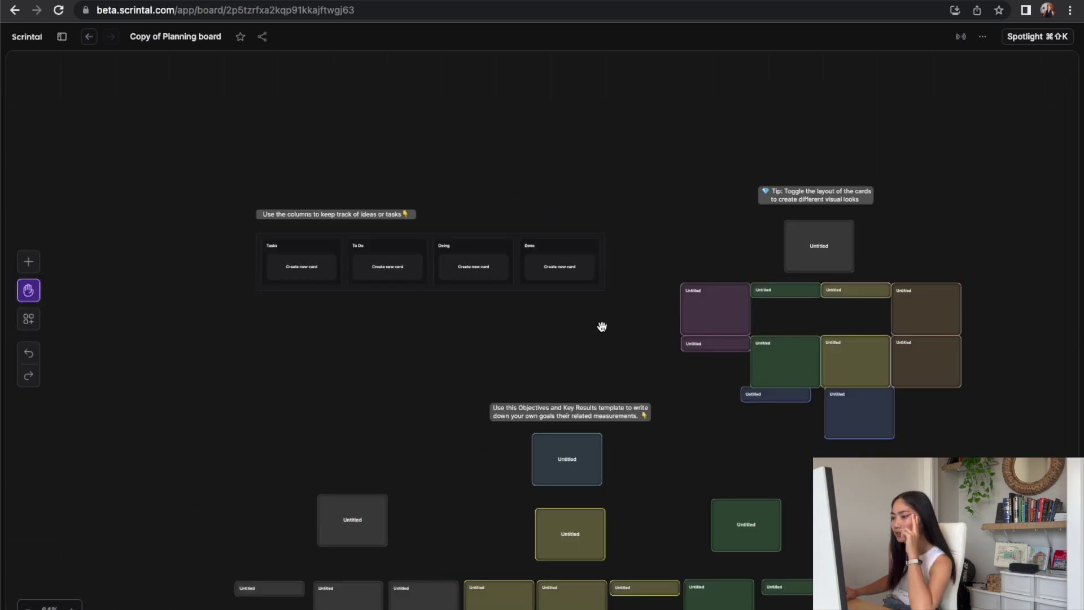
drag(601, 326, 698, 265)
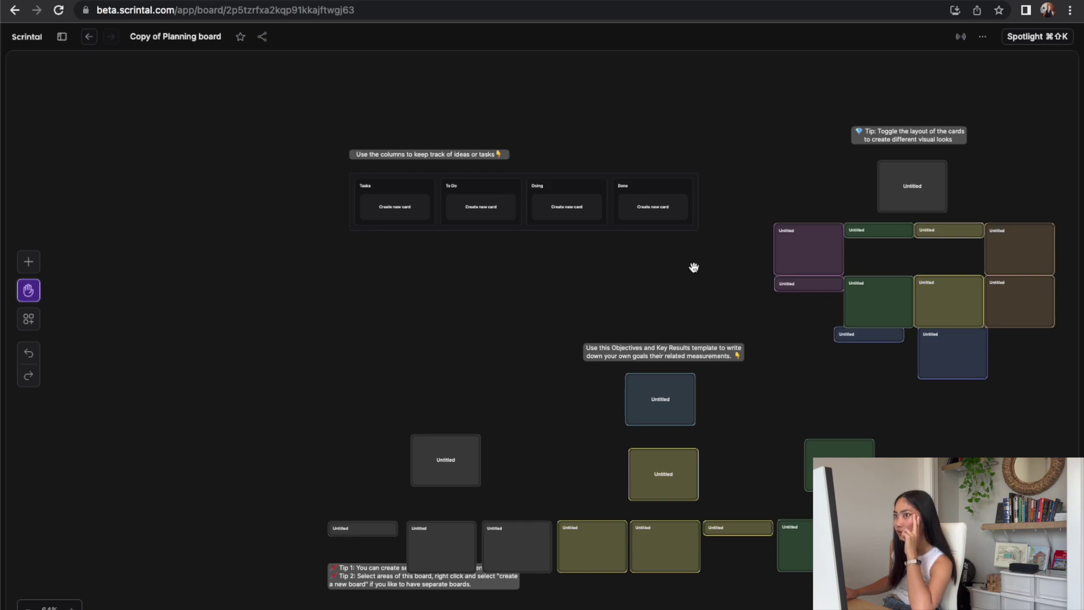
Go from My Desk through the Cards list to the Boards list via the sidebar
click(62, 37)
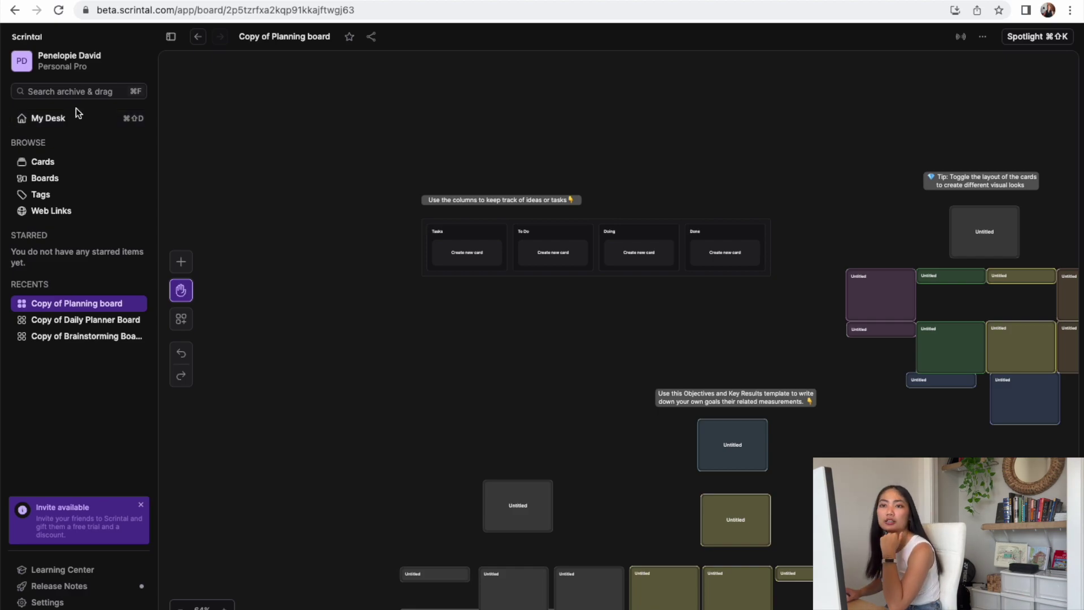
click(89, 119)
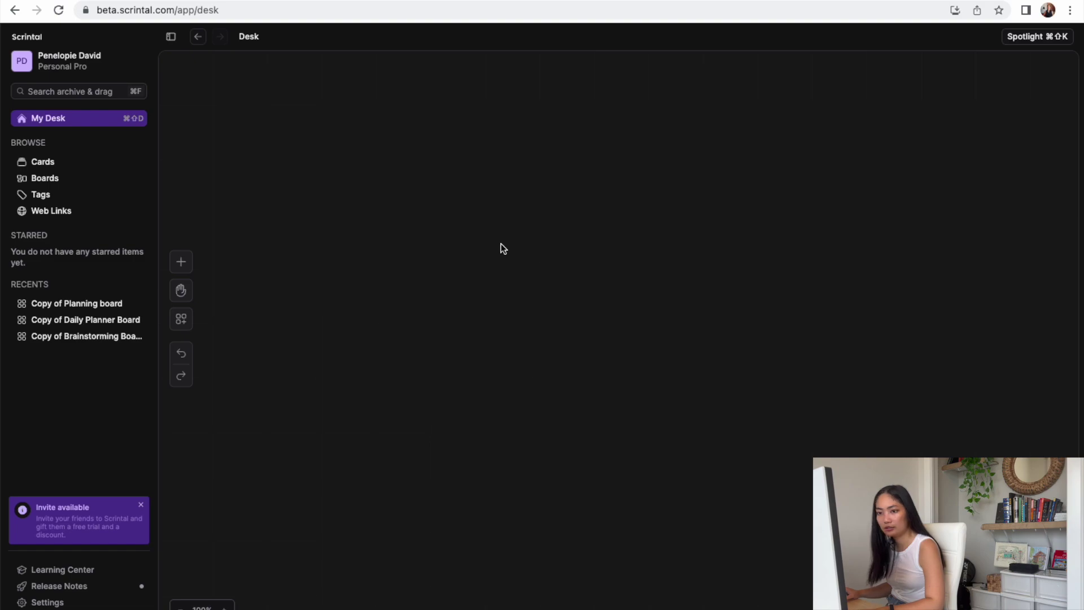
click(89, 164)
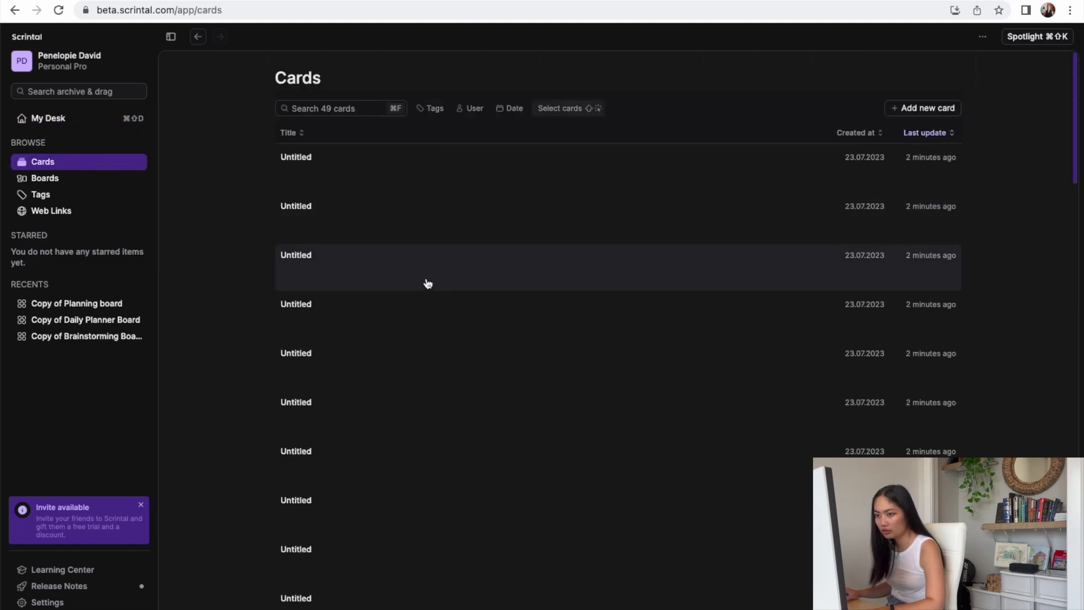
scroll(427, 280, down, 15)
click(55, 178)
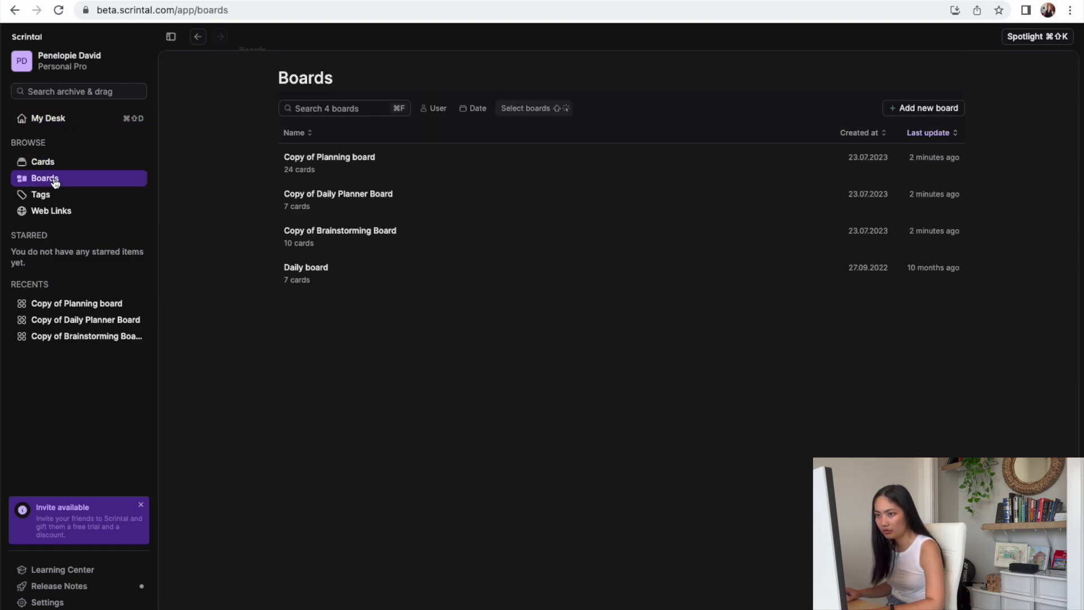
key(super+shift+d)
click(80, 177)
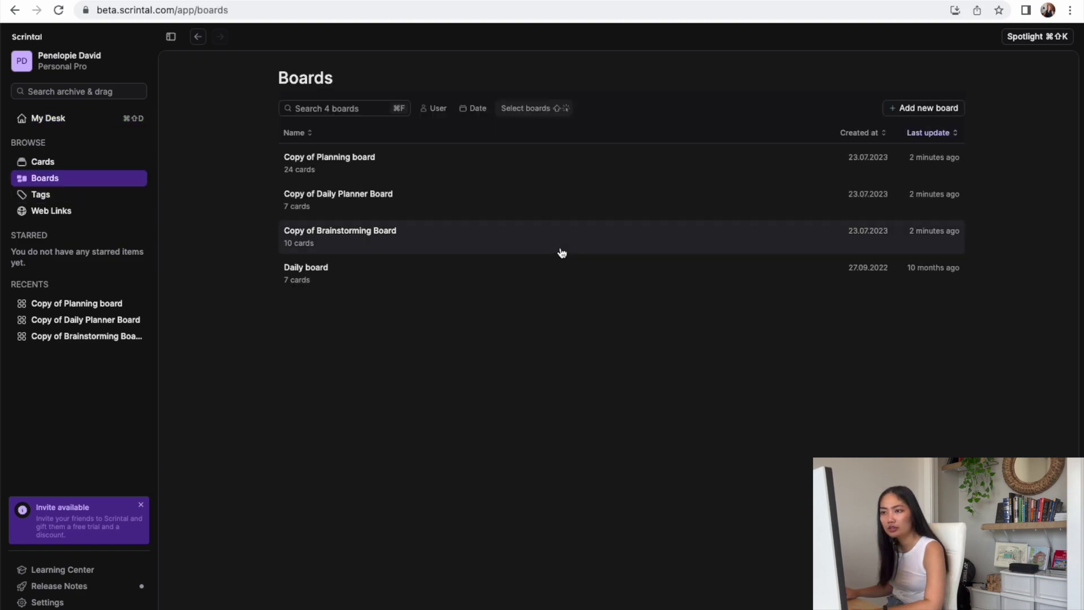
Open the Copy of Brainstorming Board and inspect the card under Before Brainstorming
click(414, 235)
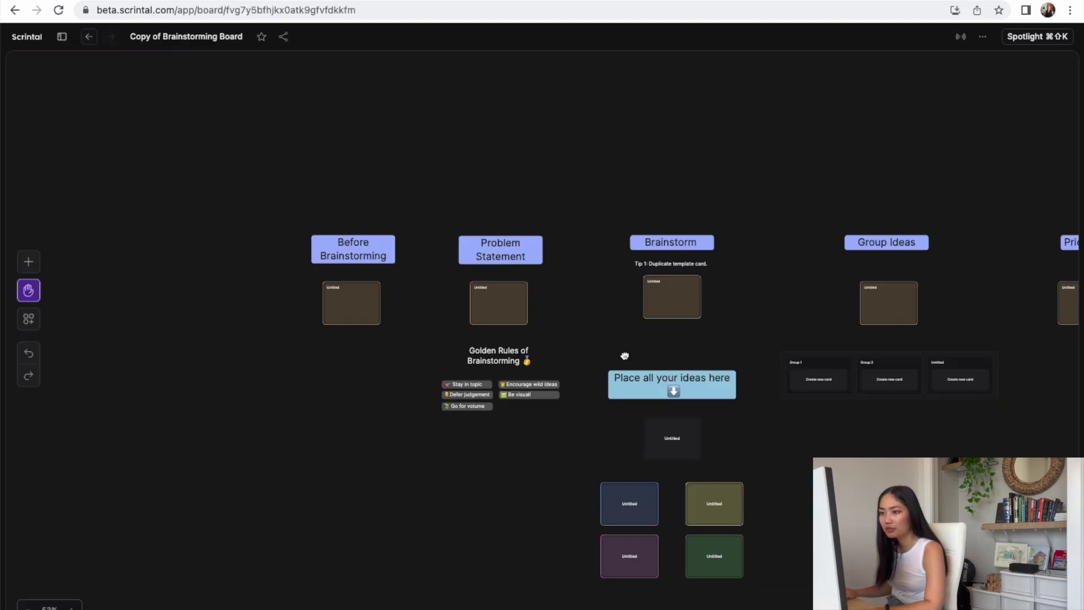
scroll(355, 277, up, 3)
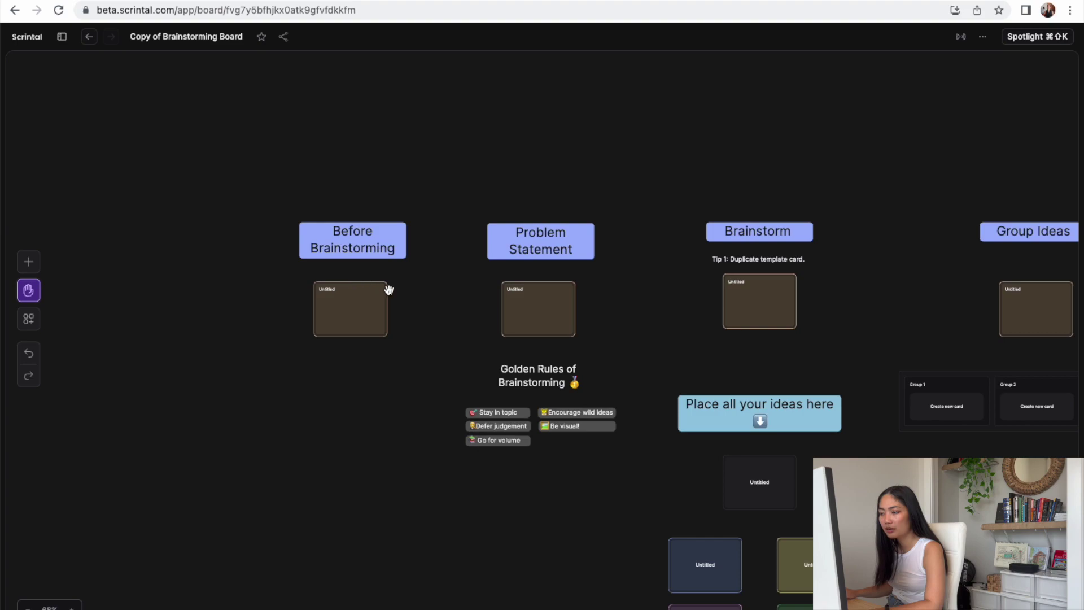
click(367, 327)
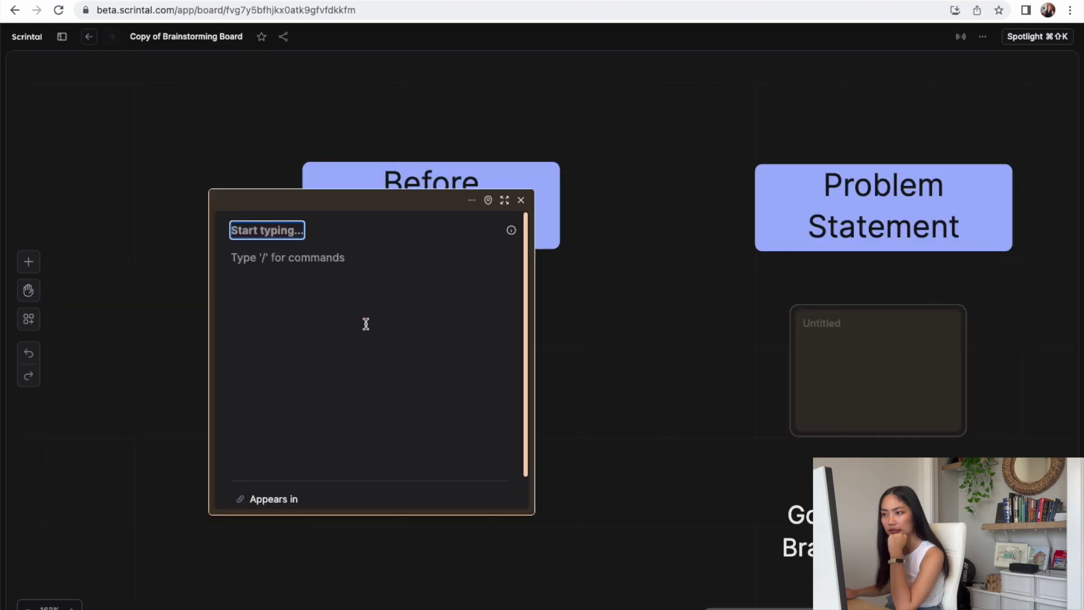
click(521, 201)
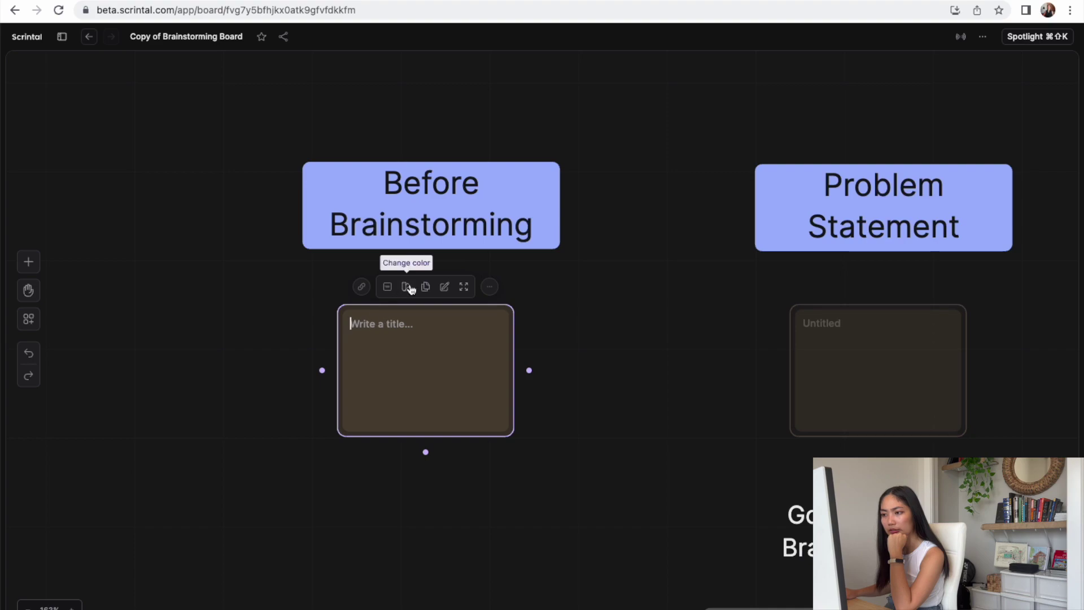
Bring up the app settings from the navigation sidebar to switch to light mode
right_click(368, 324)
click(62, 36)
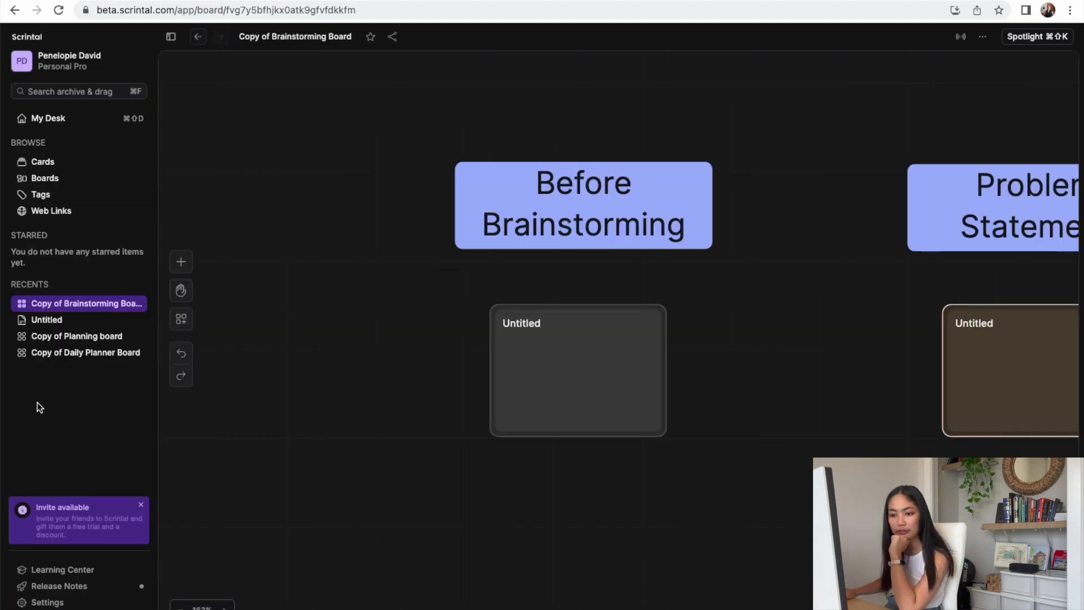
click(50, 603)
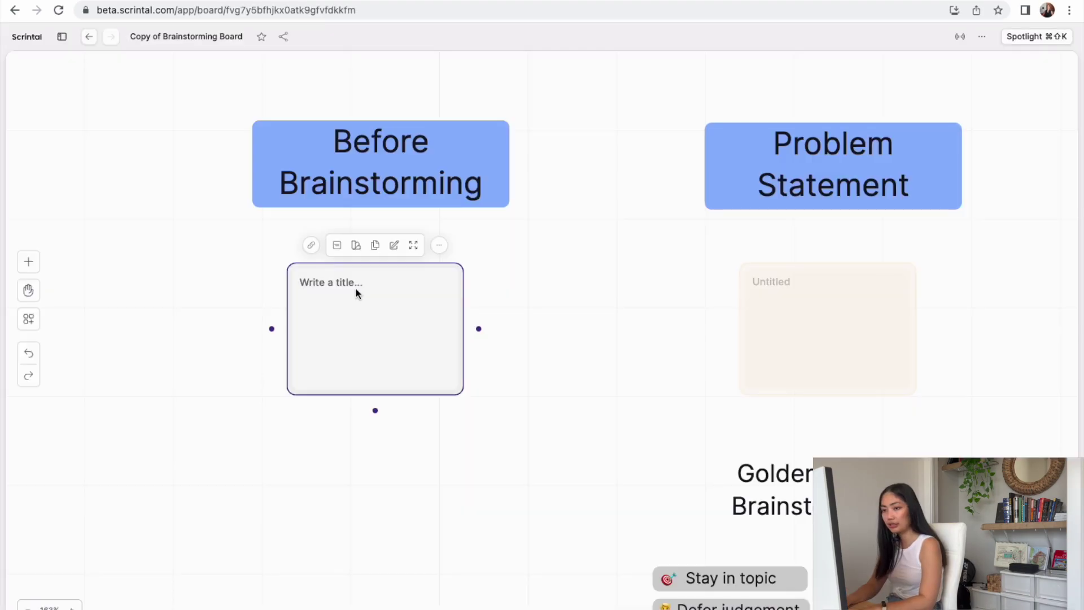
Title the card 'Attendees', bullet-list roles from 2 Product Manager to Product Designer, and close it
text(At)
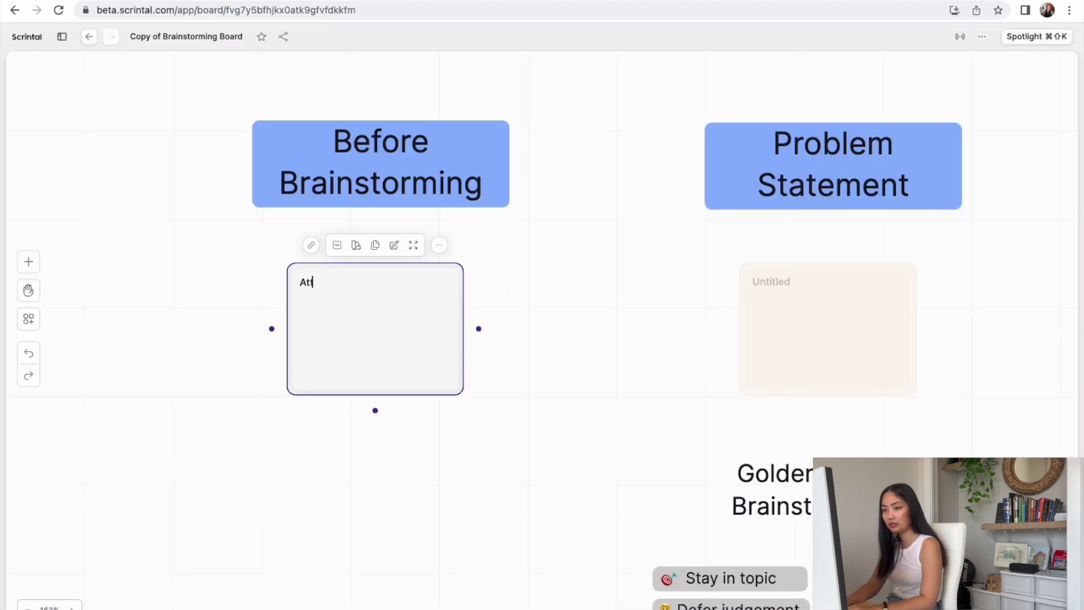
text(tendees)
key(Return)
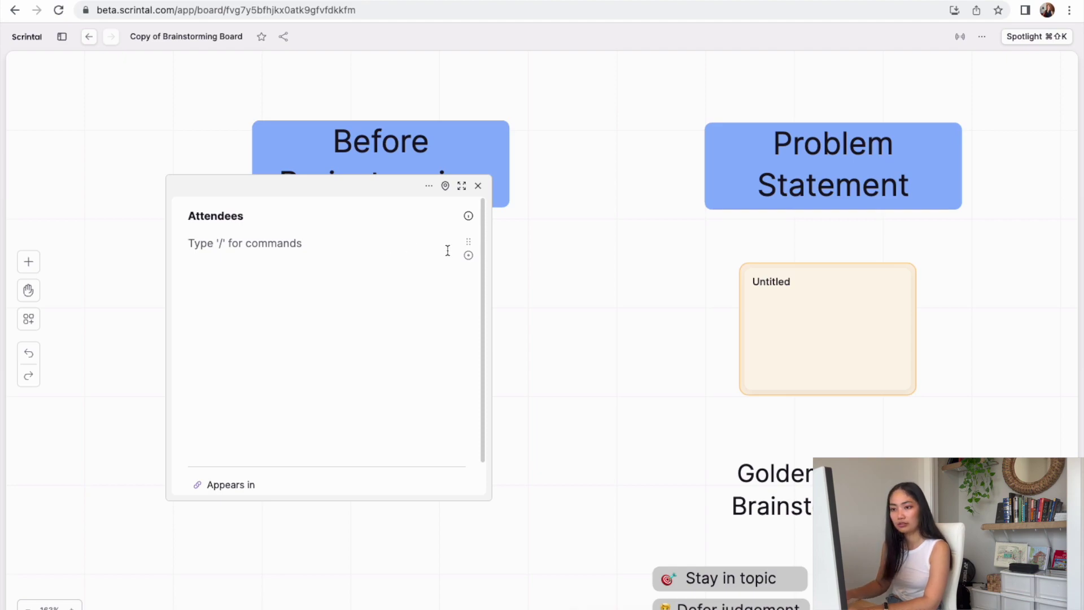
text(/)
scroll(280, 288, down, 5)
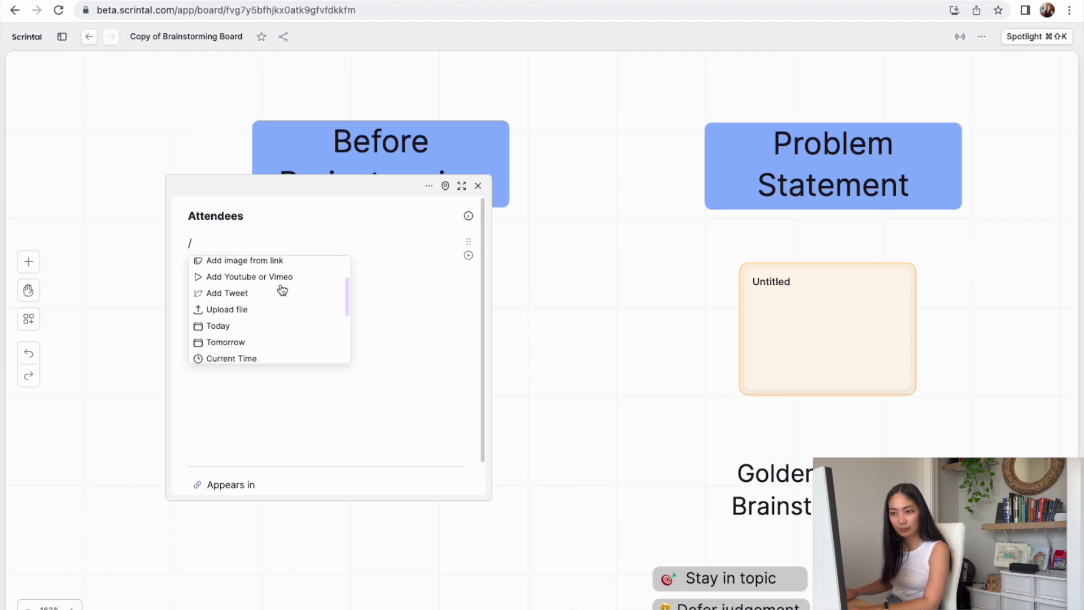
click(258, 320)
text(Pro)
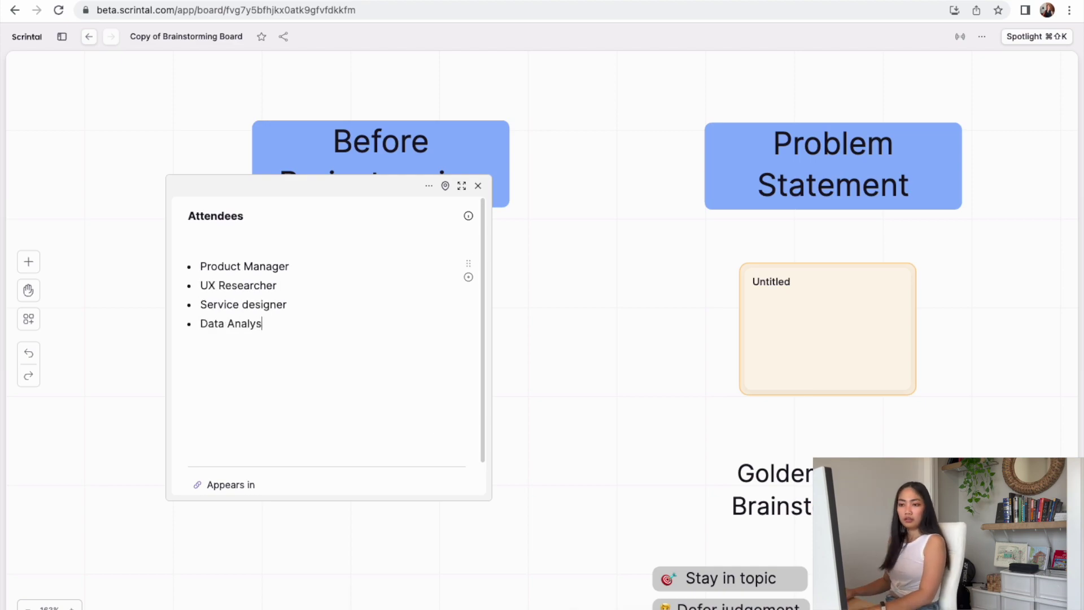
text(duct Designer)
right_click(573, 385)
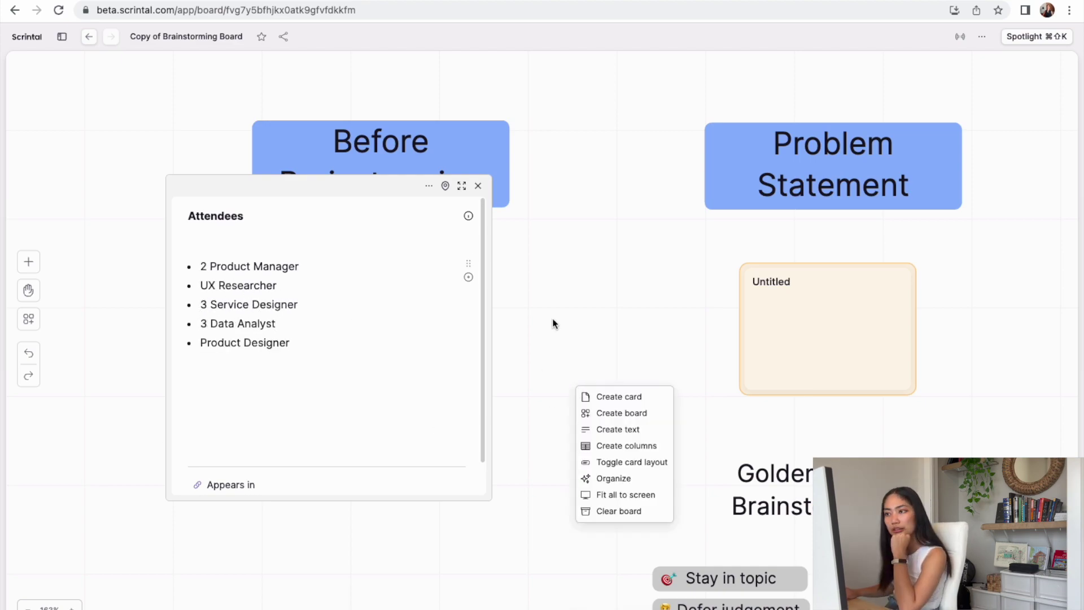
key(Escape)
scroll(338, 370, down, 2)
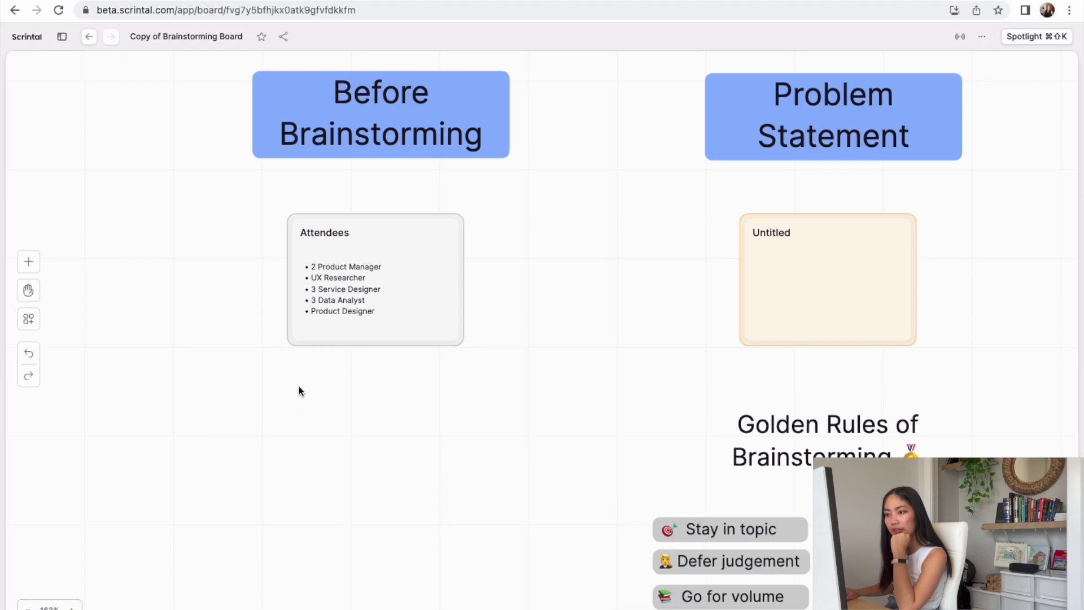
Add a Logistics card, then begin typing 'How might we…' in the Problem Statement card
double_click(317, 382)
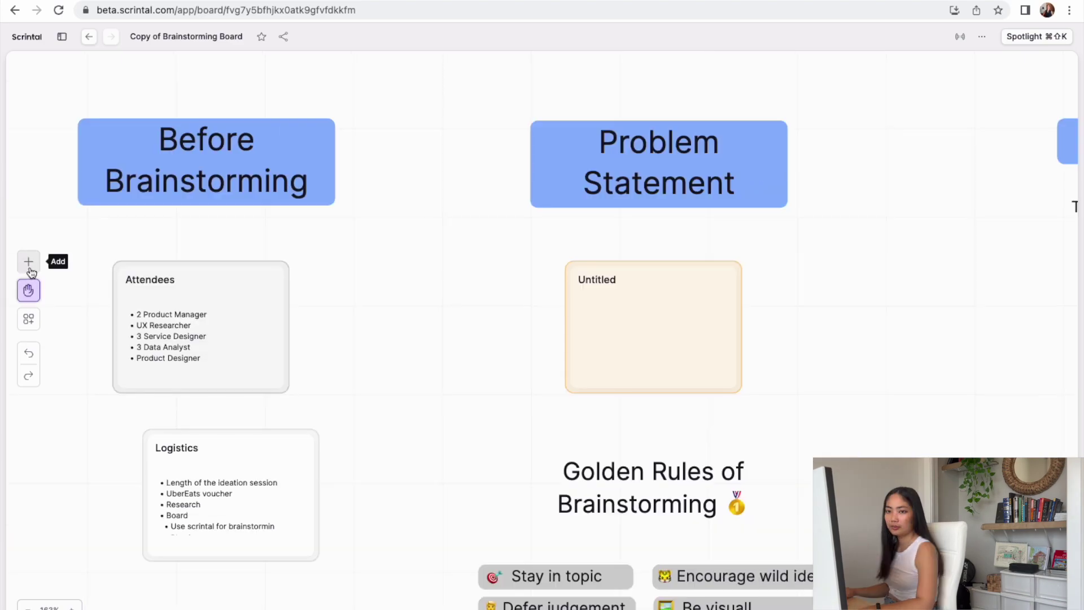
click(29, 262)
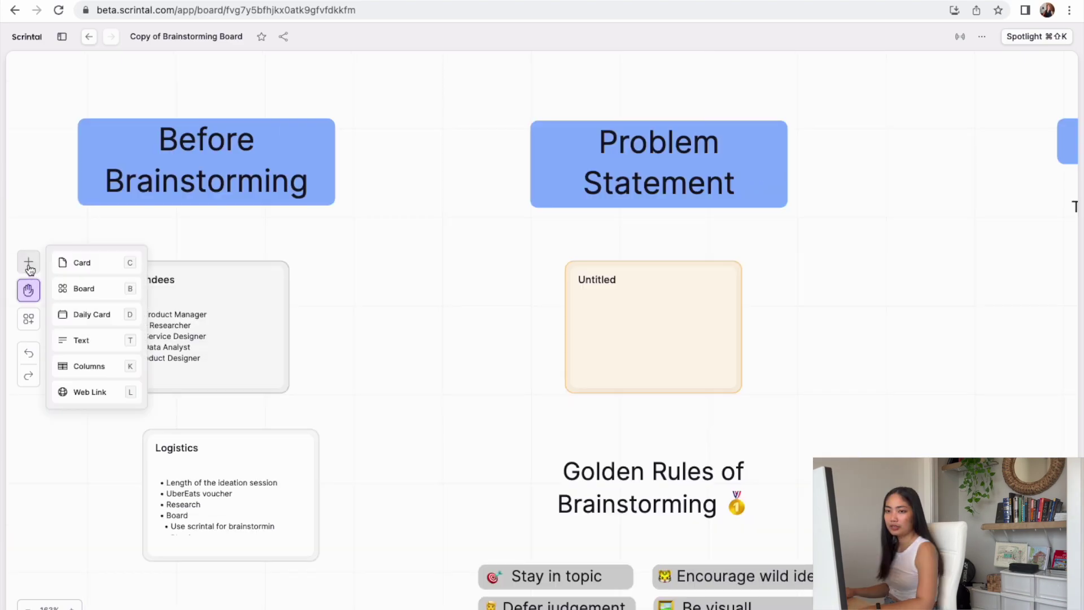
key(Return)
text(HOw)
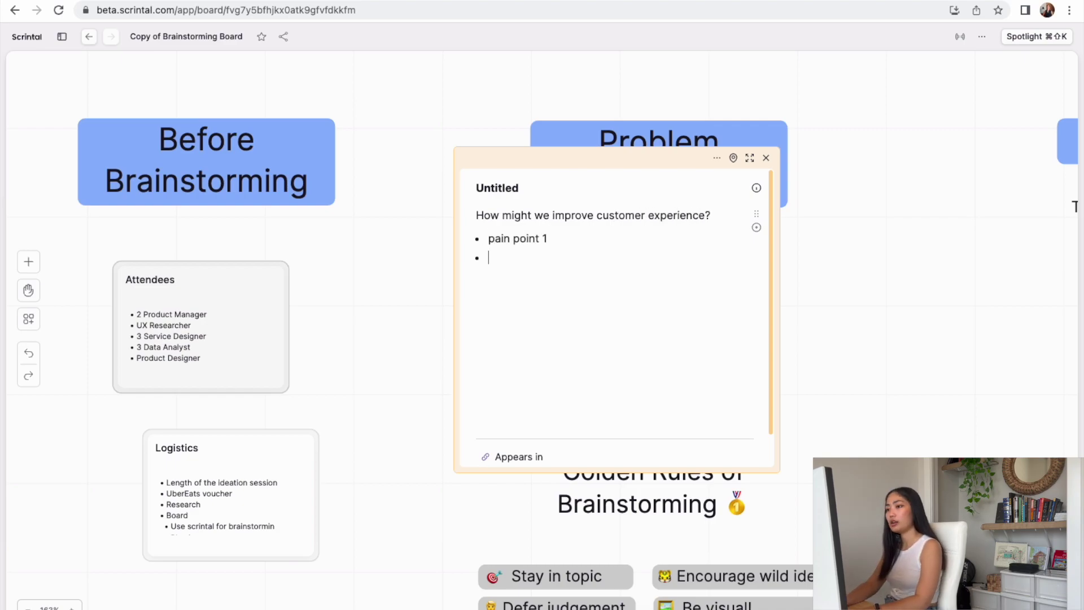
Finish pain point 3 in the Problem Statement card, close it, and move to the Brainstorm section
text(3)
key(Return)
key(Escape)
scroll(732, 312, down, 5)
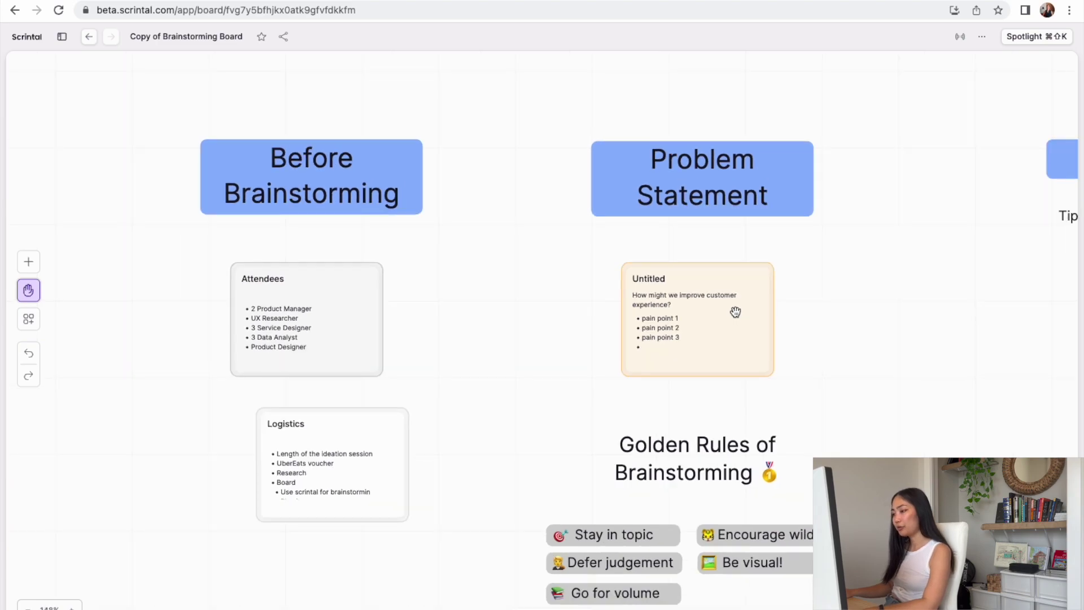
scroll(528, 262, up, 2)
scroll(502, 246, up, 5)
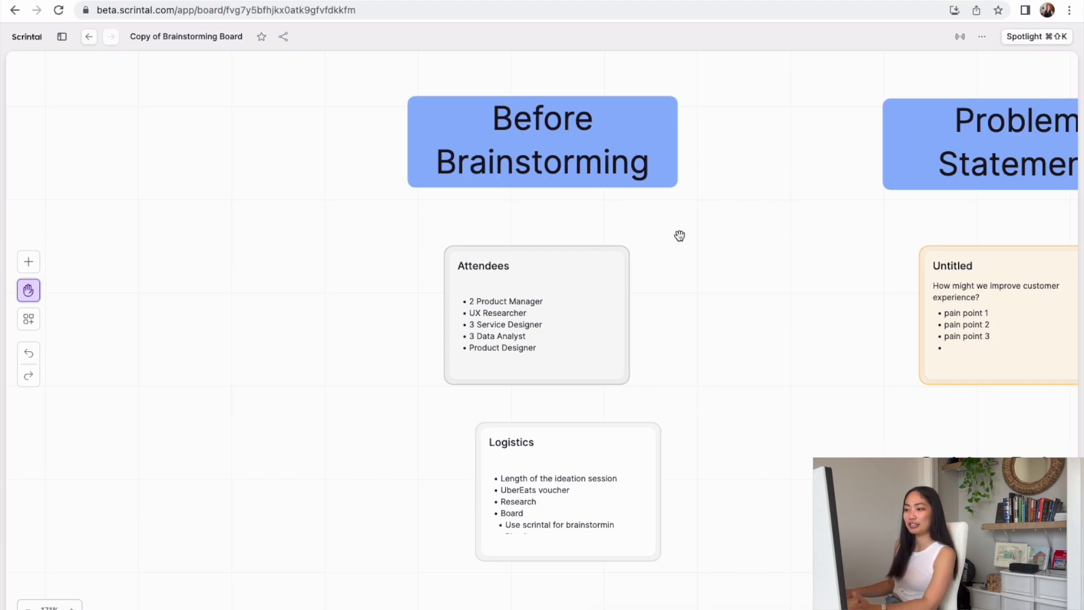
drag(679, 235, 107, 328)
scroll(107, 328, down, 5)
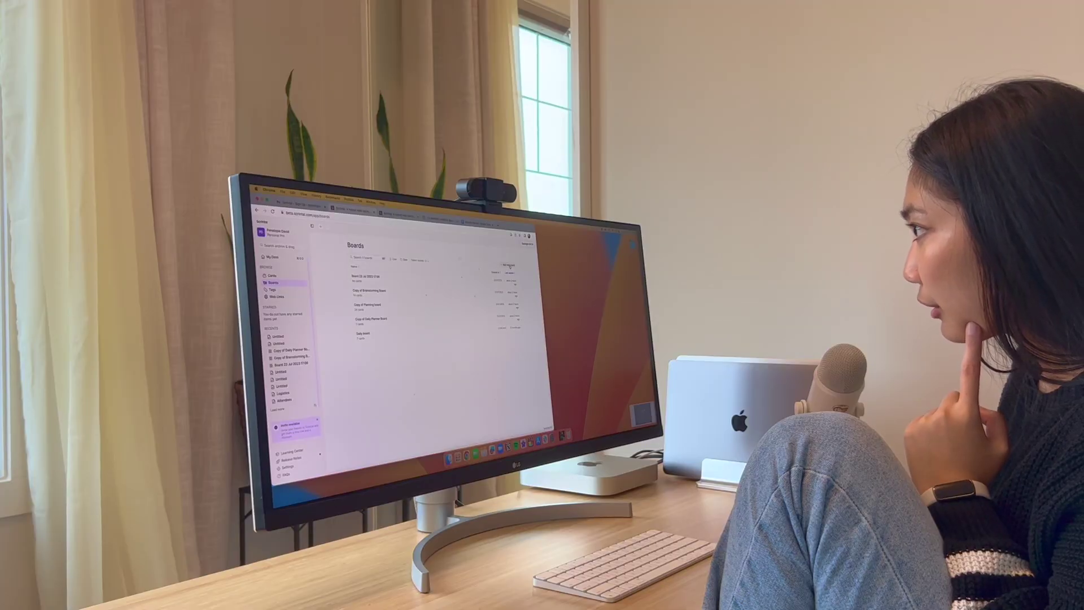
Create a new blank board and paste the first copied interview quote onto it as a card
click(508, 264)
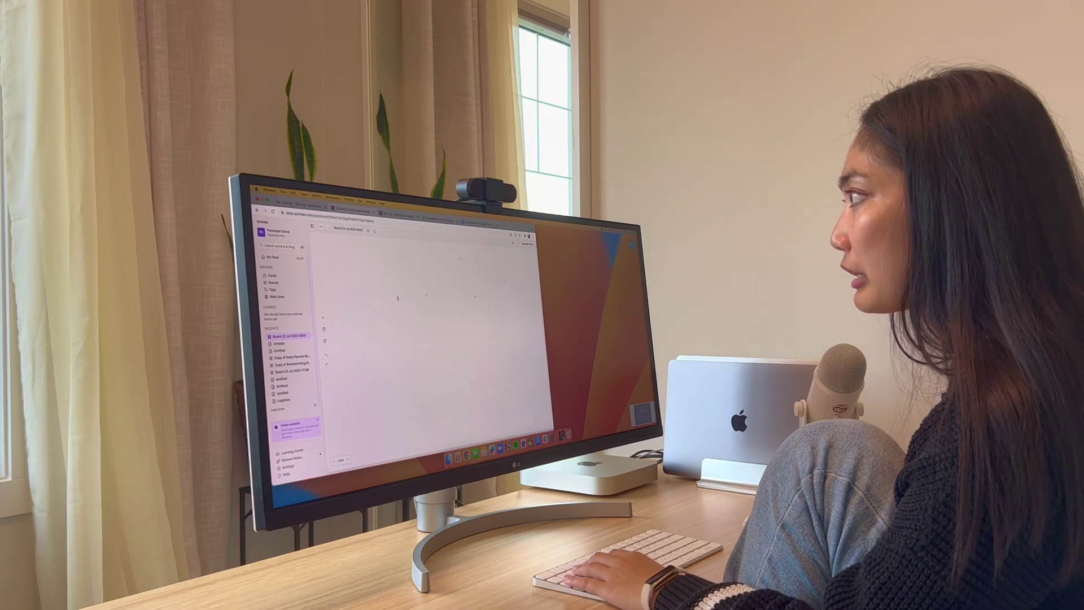
text(I find it frustrating when the app takes too long to load, especially when I'm trying to order food quickly.)
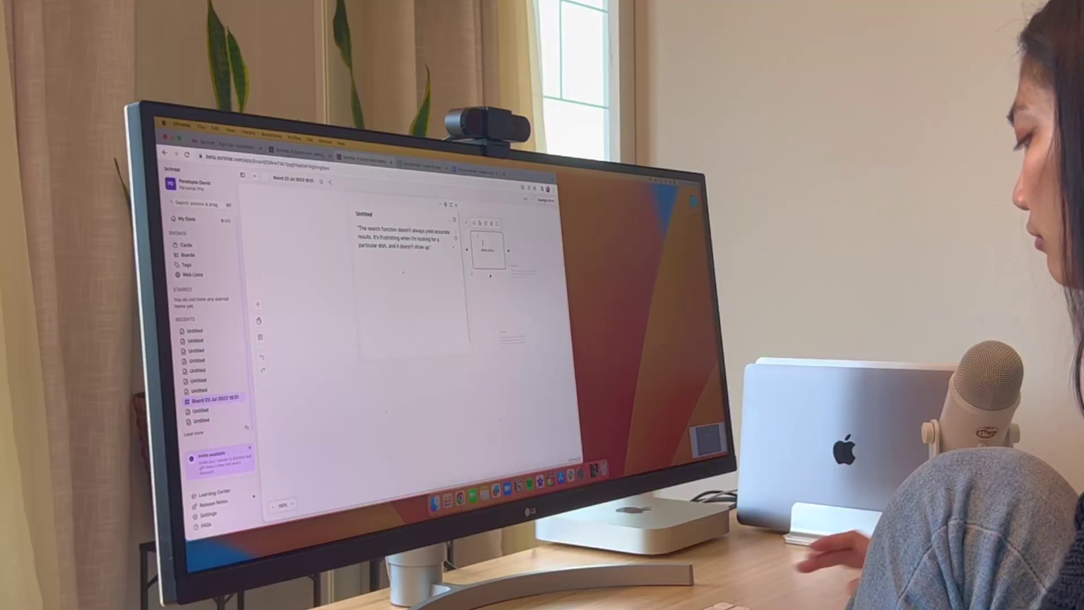
Read the first quote card, then paste another ChatGPT quote onto the board as a card
click(485, 248)
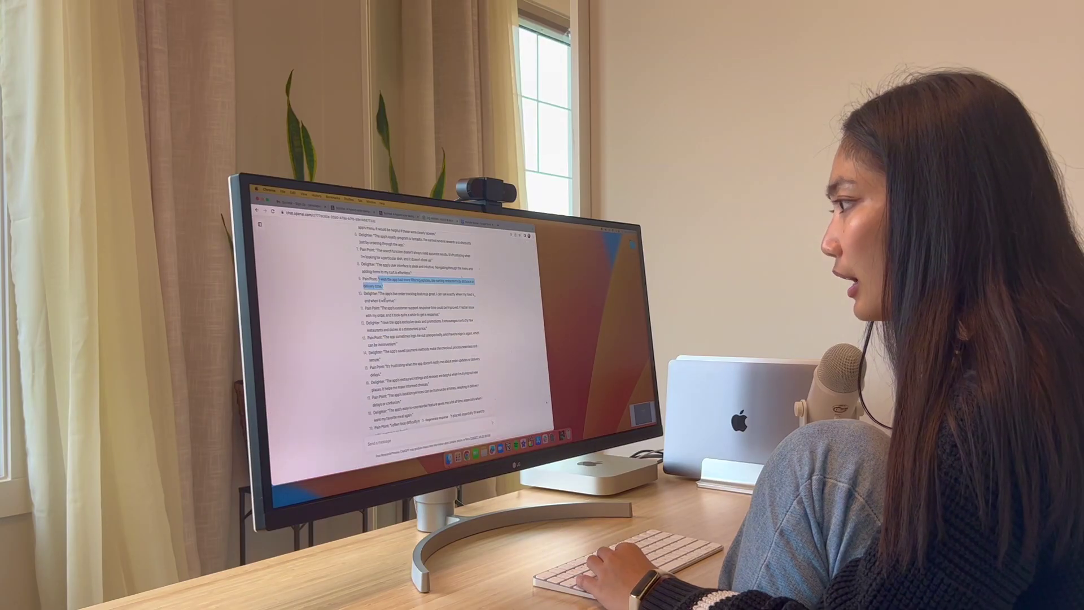
key(super+Tab)
text(The app's customer support response time could be improved. I had an issue with my order, and it took quite a while to get a response.)
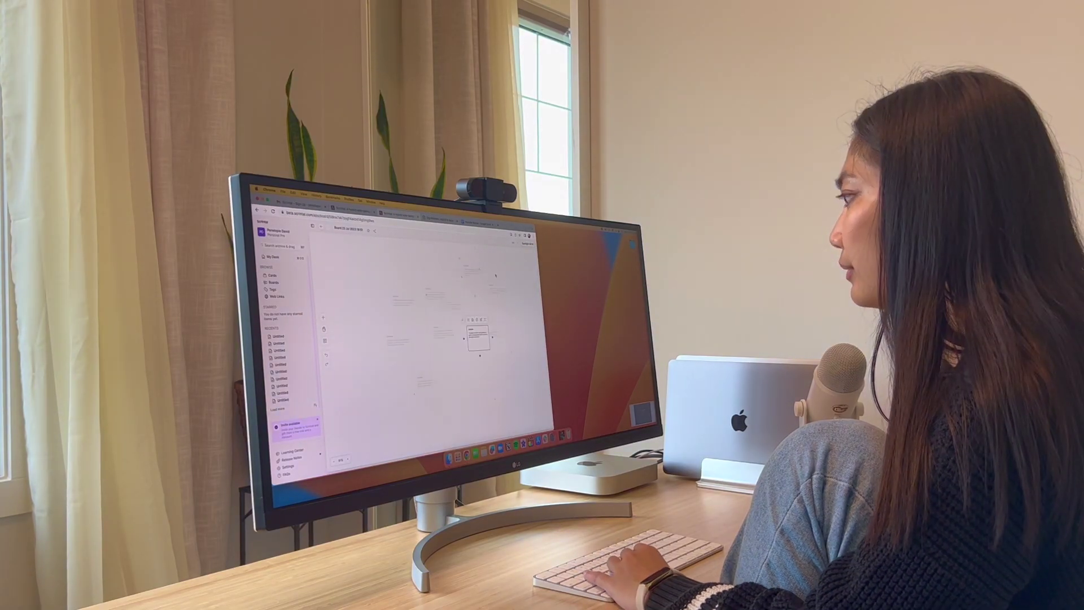
key(super+Tab)
key(super+Tab)
key(super+Tab)
key(super+Tab)
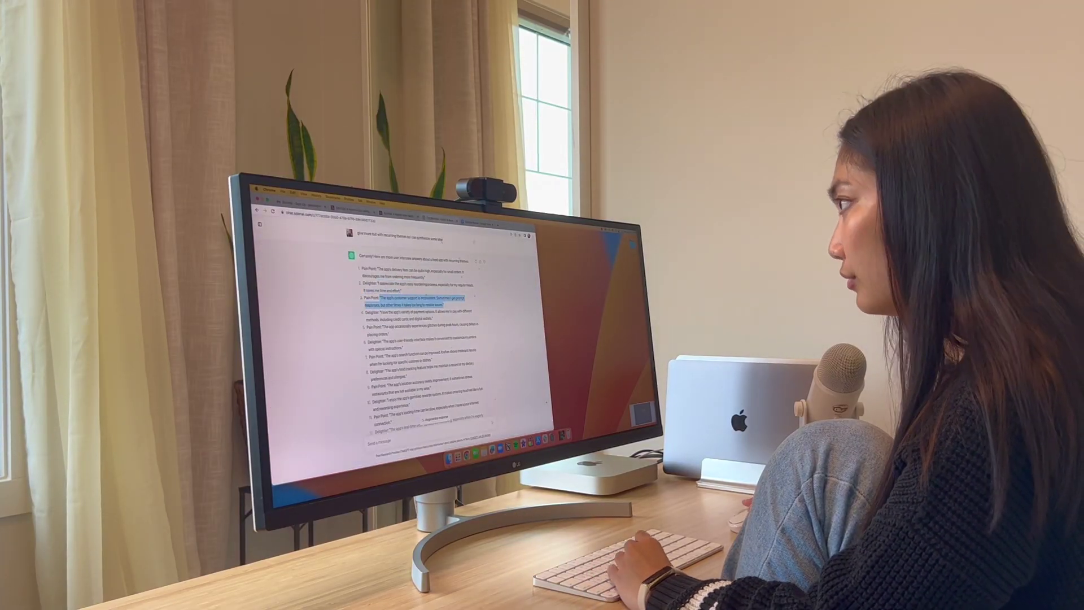
Paste the remaining ChatGPT quotes onto the board, ending with the support response-time quote
key(super+Tab)
key(super+Tab)
key(super+Tab)
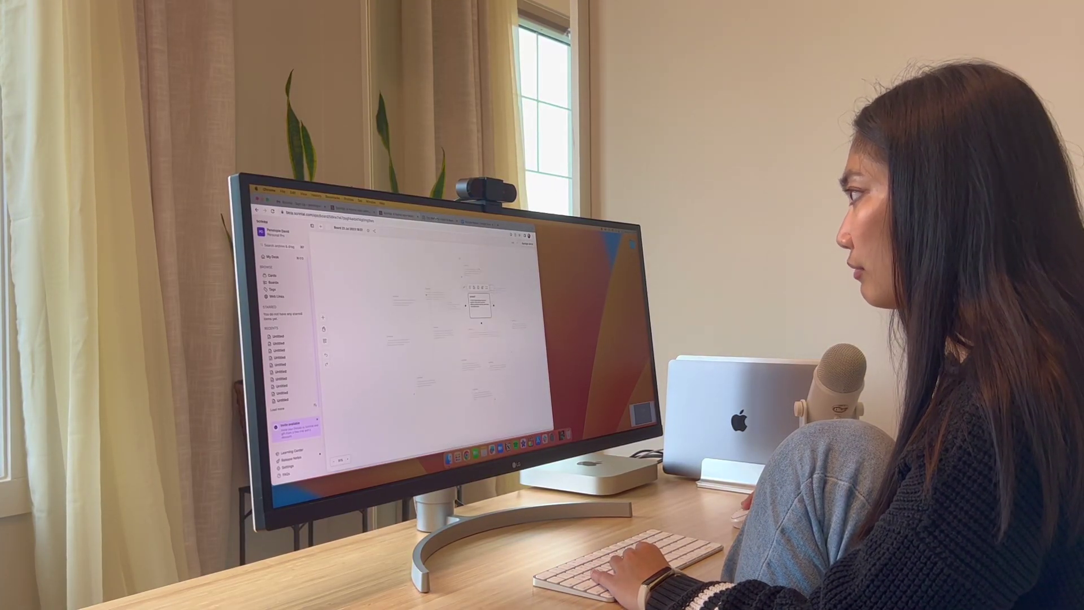
key(super+Tab)
key(super+Tab)
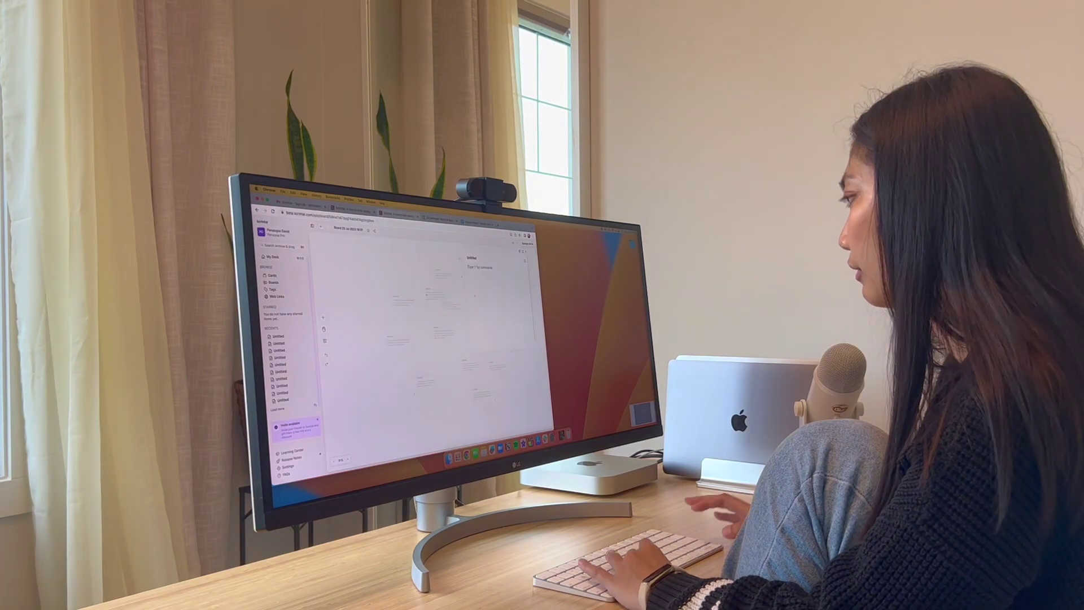
key(super+Tab)
key(super+Tab)
key(super+Tab)
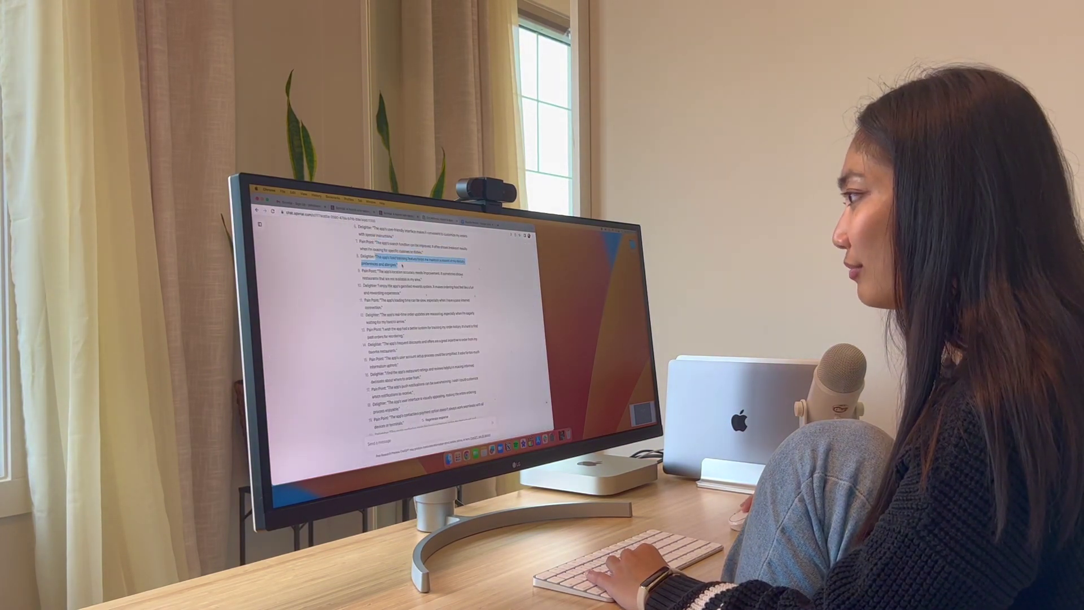
key(super+Tab)
key(super+Tab)
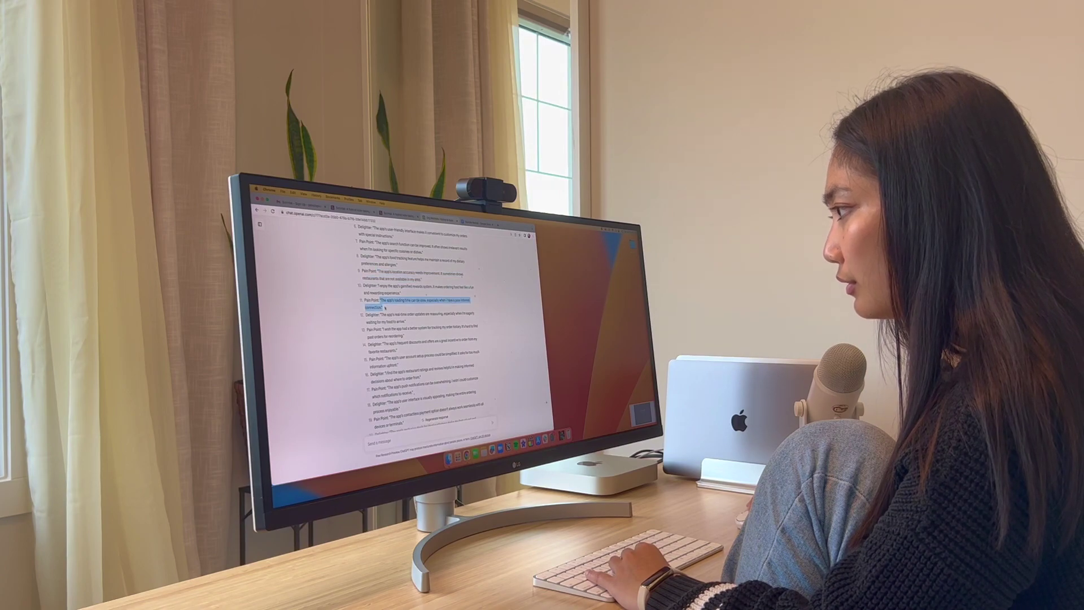
key(super+Tab)
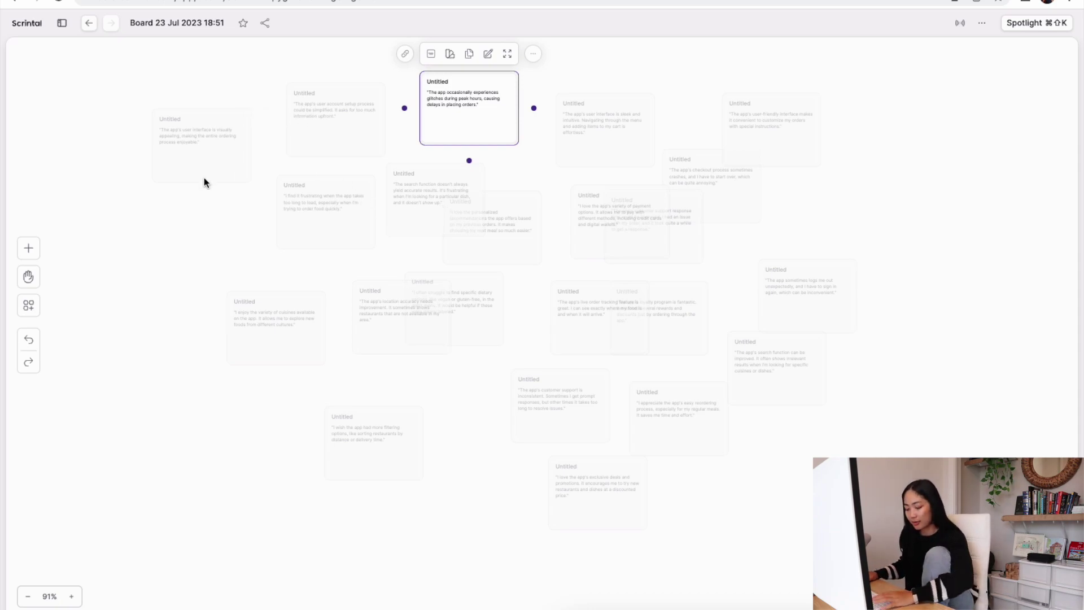
scroll(221, 150, up, 4)
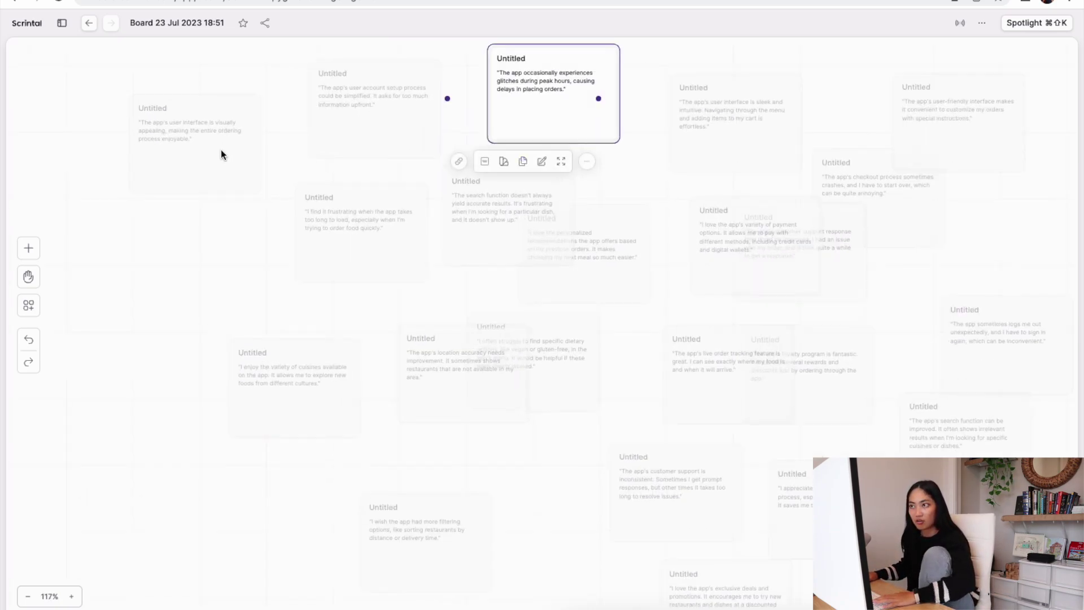
double_click(558, 90)
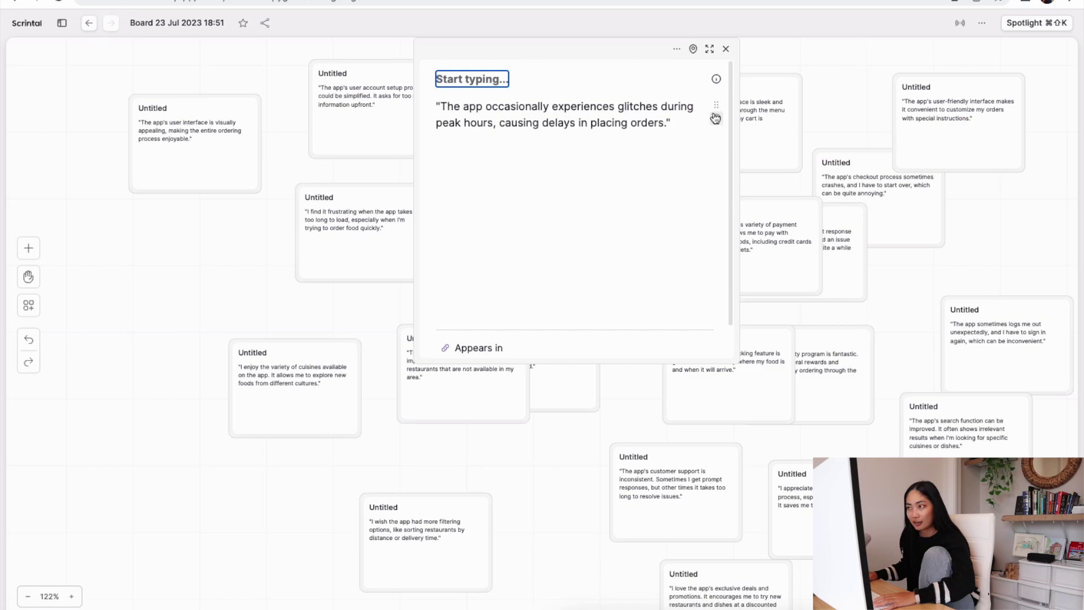
click(508, 165)
text(/)
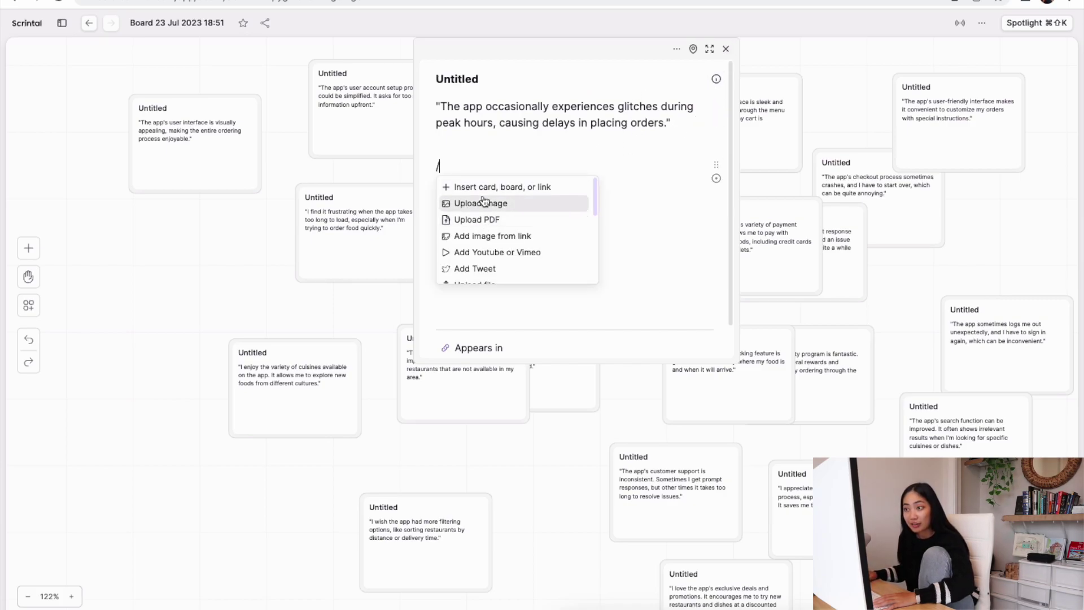
scroll(486, 259, down, 3)
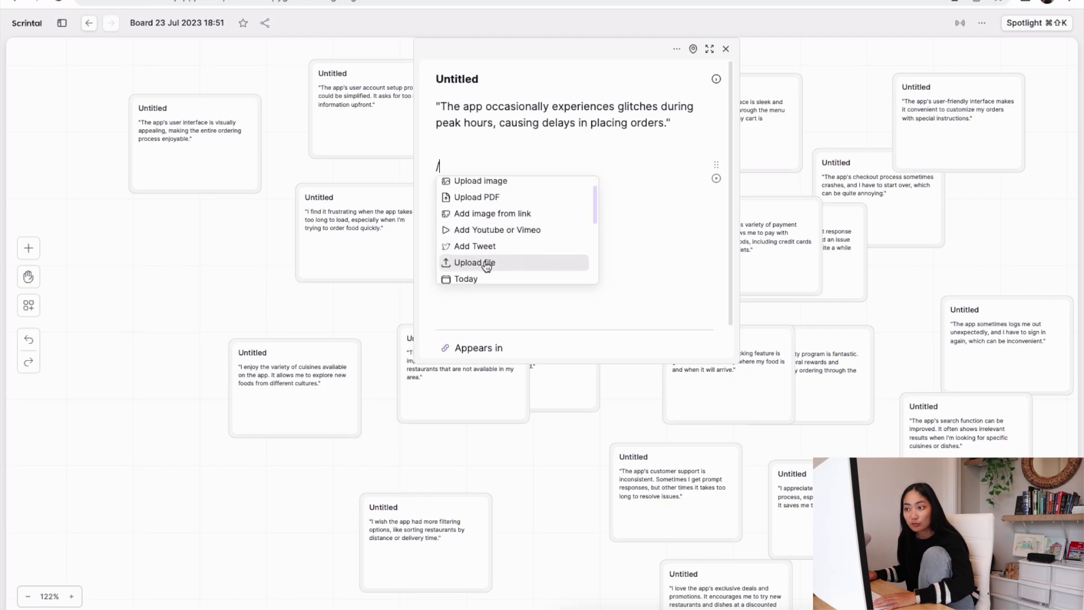
scroll(522, 213, down, 2)
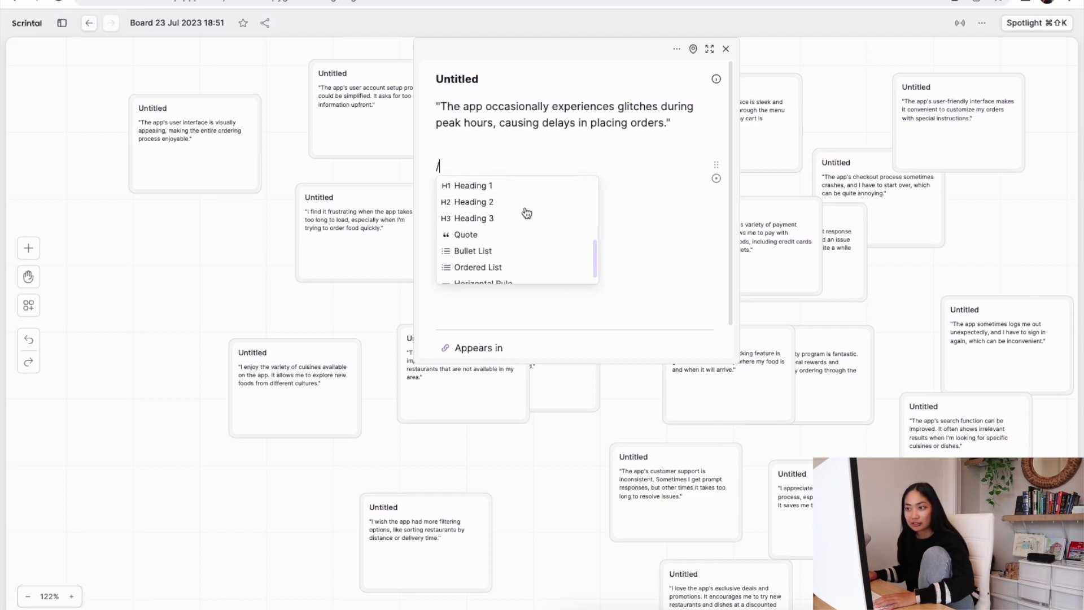
key(Escape)
key(Escape)
scroll(153, 152, up, 1)
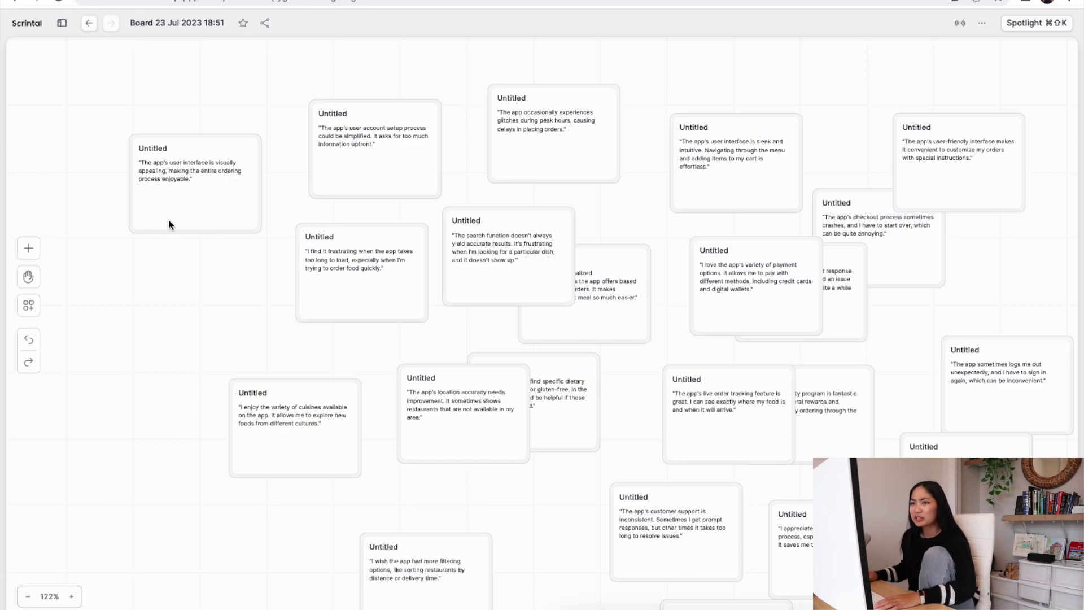
click(155, 192)
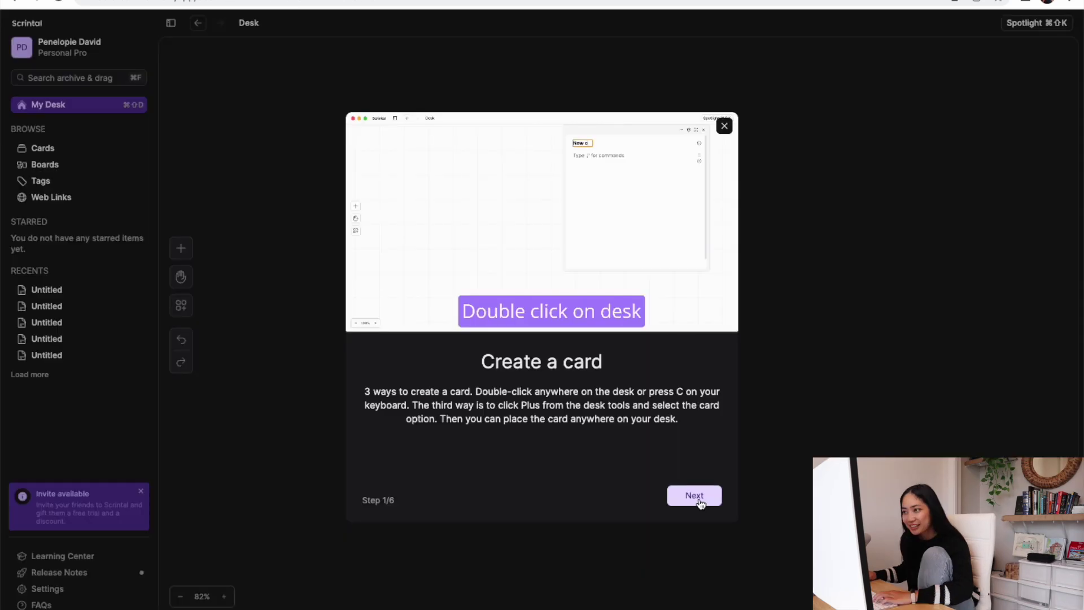
Advance the onboarding tour through the Create links and Add tags steps
click(694, 495)
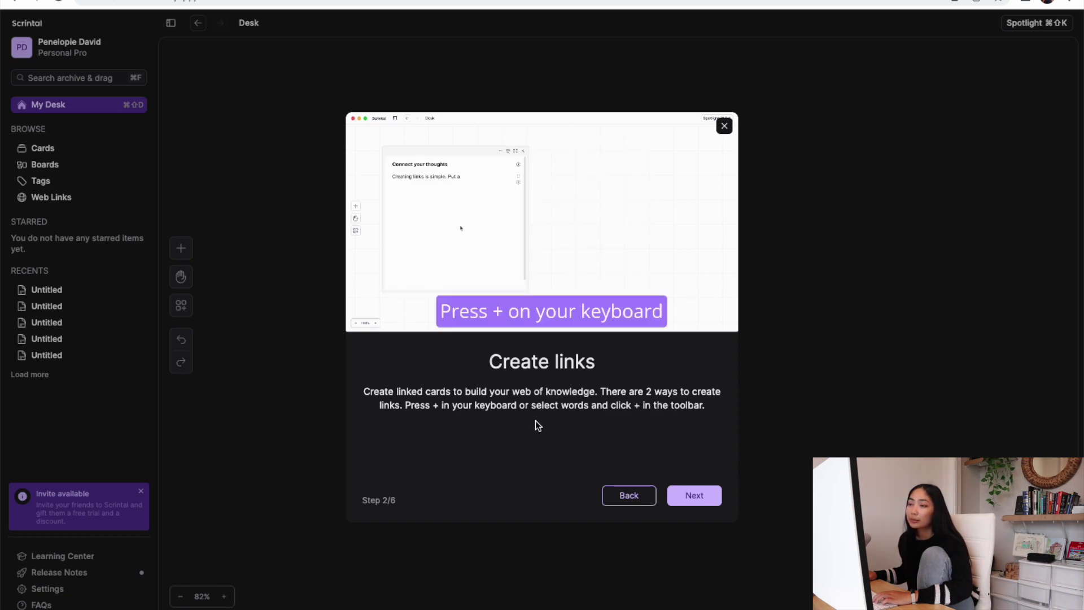
click(690, 503)
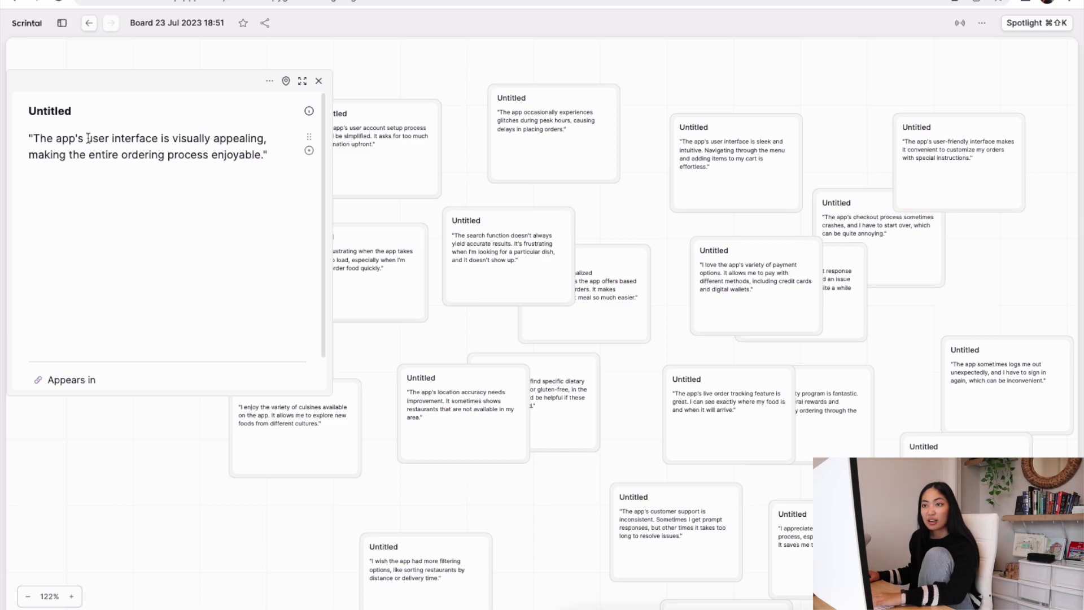
Remove the stray # from the card title and close the card editor
click(67, 112)
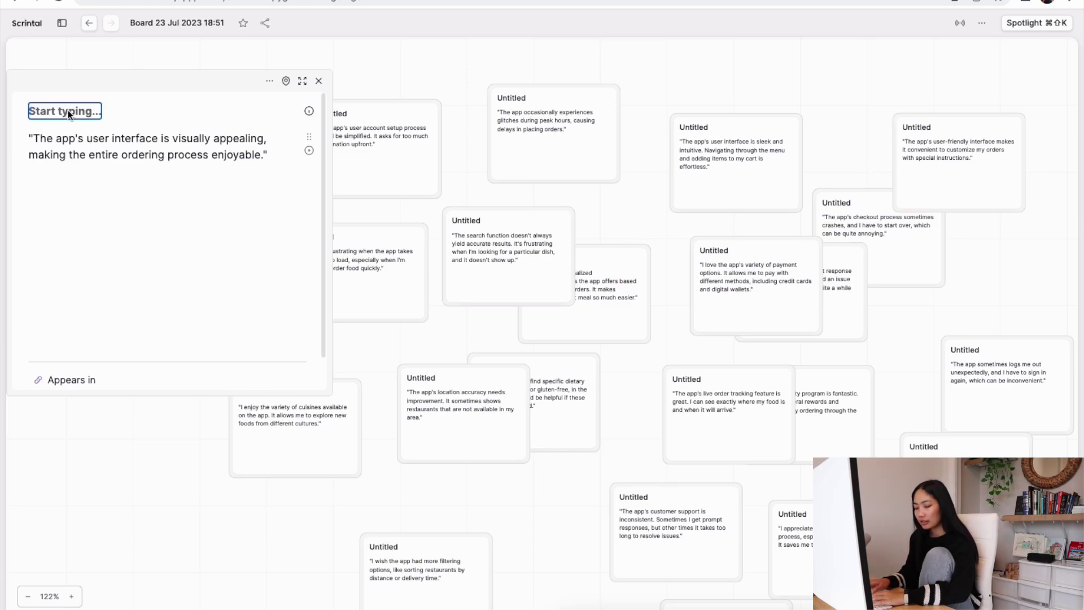
text(#)
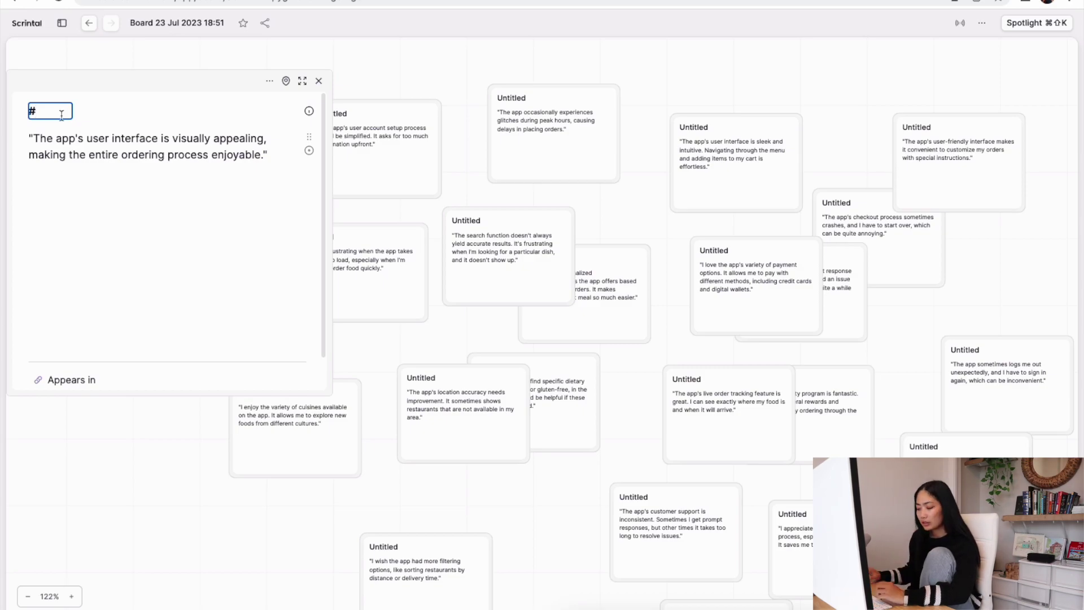
key(BackSpace)
click(318, 80)
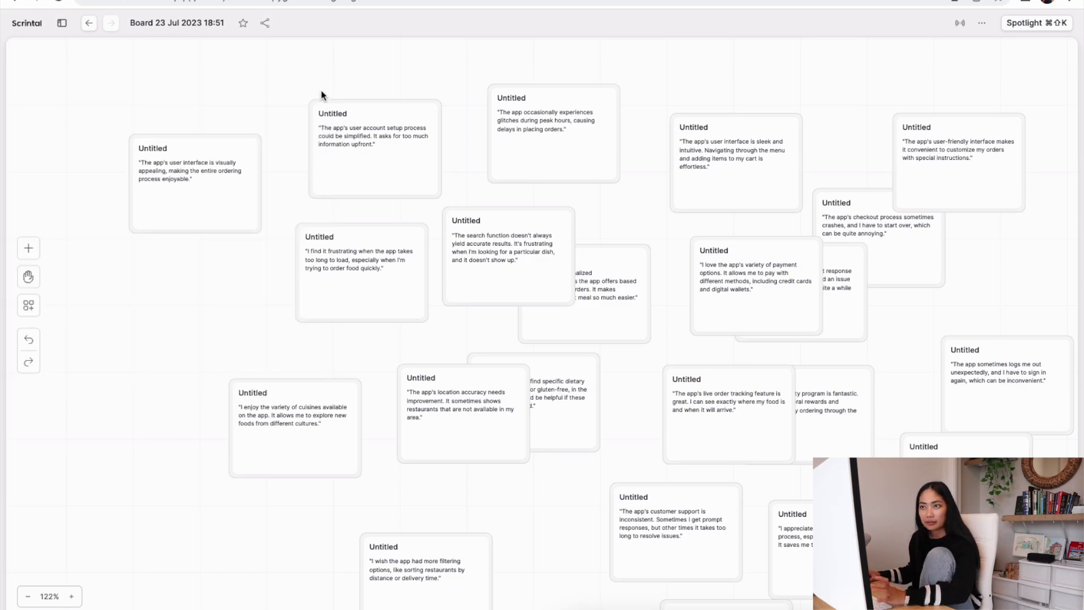
Group the interface cards on the left and the glitches, logs-me-out and loading cards mid-board
click(211, 164)
drag(211, 164, 181, 188)
drag(369, 141, 369, 176)
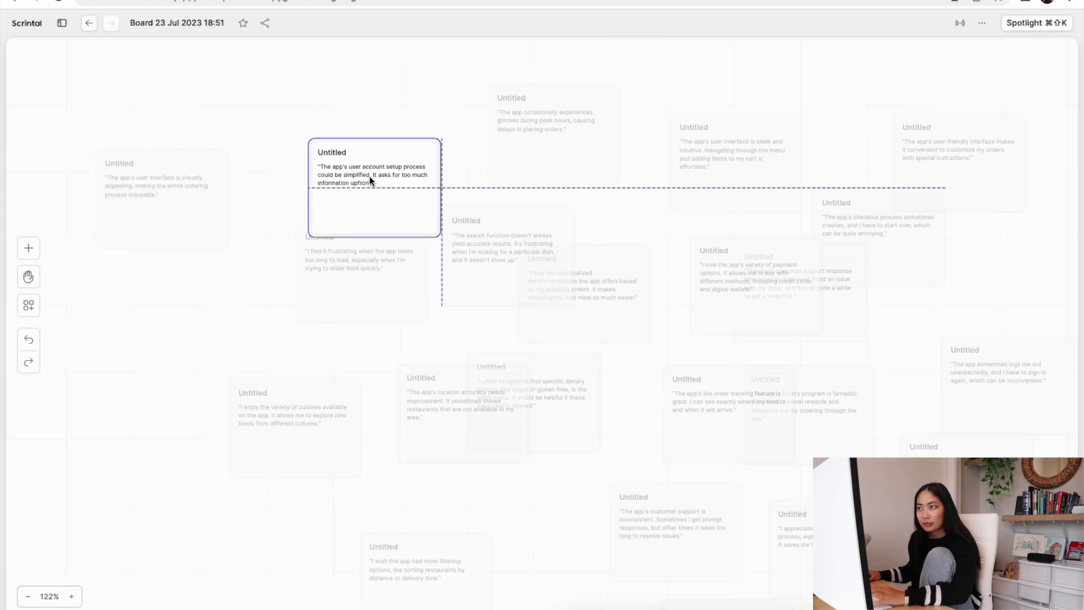
drag(338, 265, 530, 255)
drag(445, 290, 684, 391)
scroll(685, 392, down, 2)
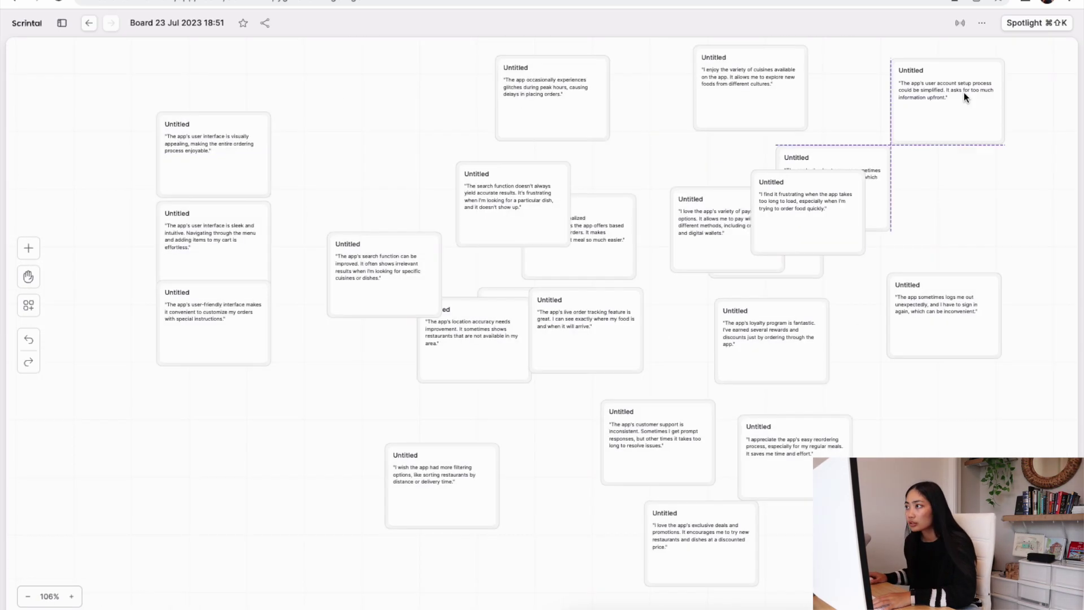
drag(552, 96, 576, 429)
drag(943, 317, 552, 174)
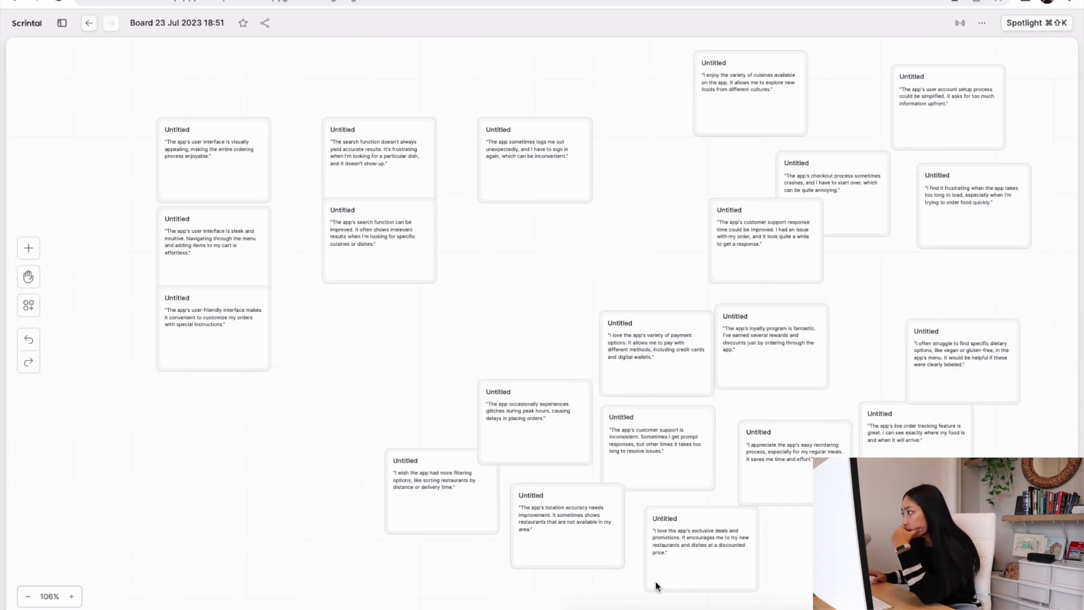
drag(808, 214, 535, 257)
drag(536, 406, 531, 323)
scroll(616, 483, right, 3)
Reposition the cuisines, deals, checkout, customer-support and account-setup cards
click(690, 73)
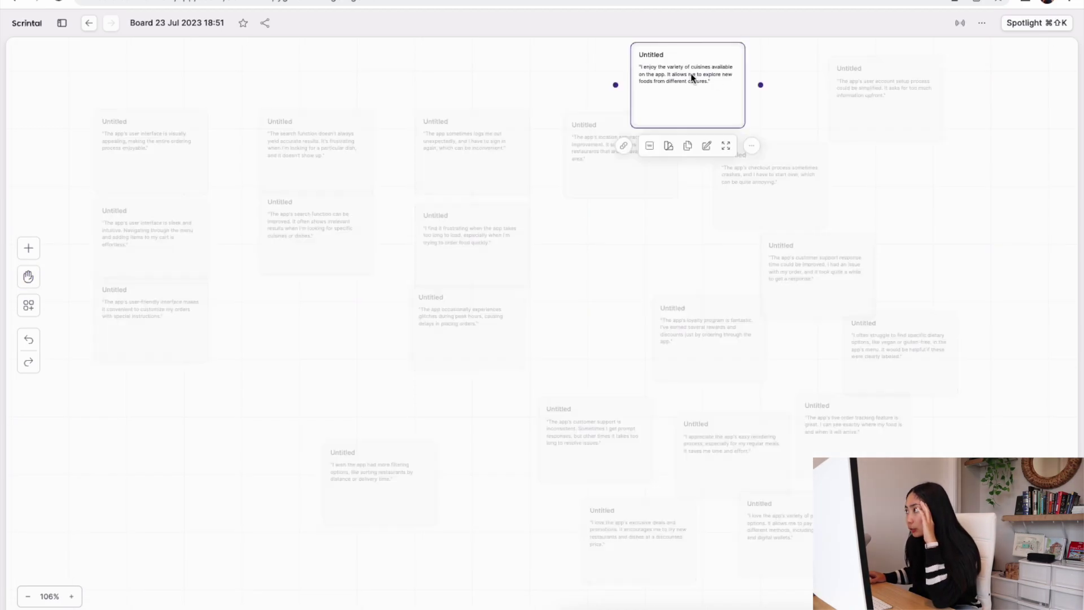
drag(690, 73, 984, 104)
drag(635, 570, 560, 577)
drag(951, 220, 468, 405)
drag(985, 417, 789, 170)
drag(885, 99, 1000, 429)
drag(595, 441, 770, 239)
scroll(763, 396, down, 2)
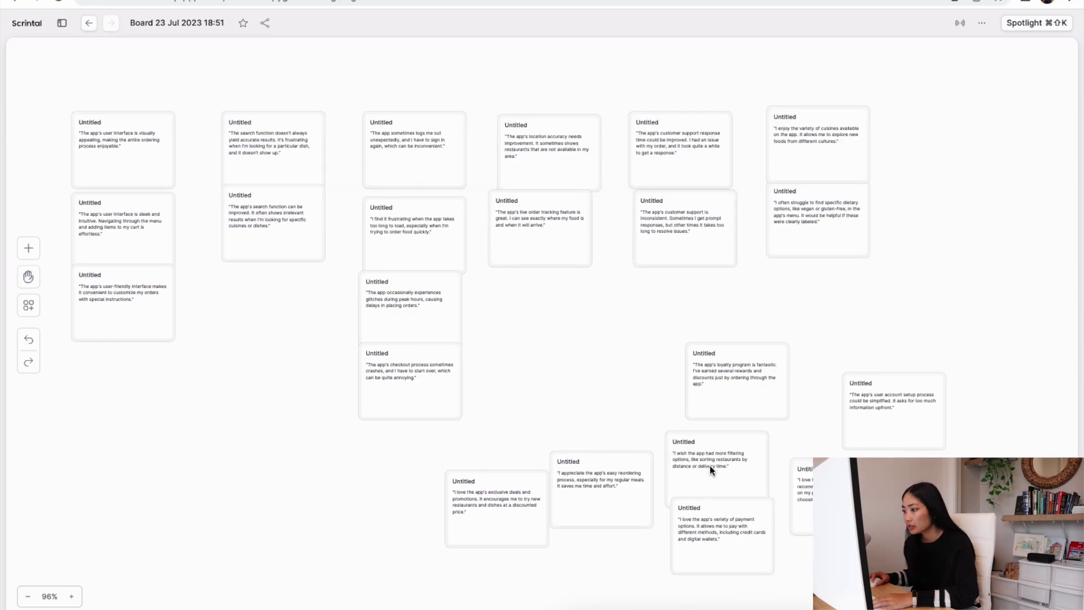
Stack the filtering, loyalty, deals, user-account, reorder and payment cards into their columns
drag(710, 465, 1003, 275)
drag(722, 535, 763, 528)
drag(601, 489, 609, 509)
drag(716, 409, 927, 408)
drag(893, 411, 621, 407)
drag(497, 502, 948, 446)
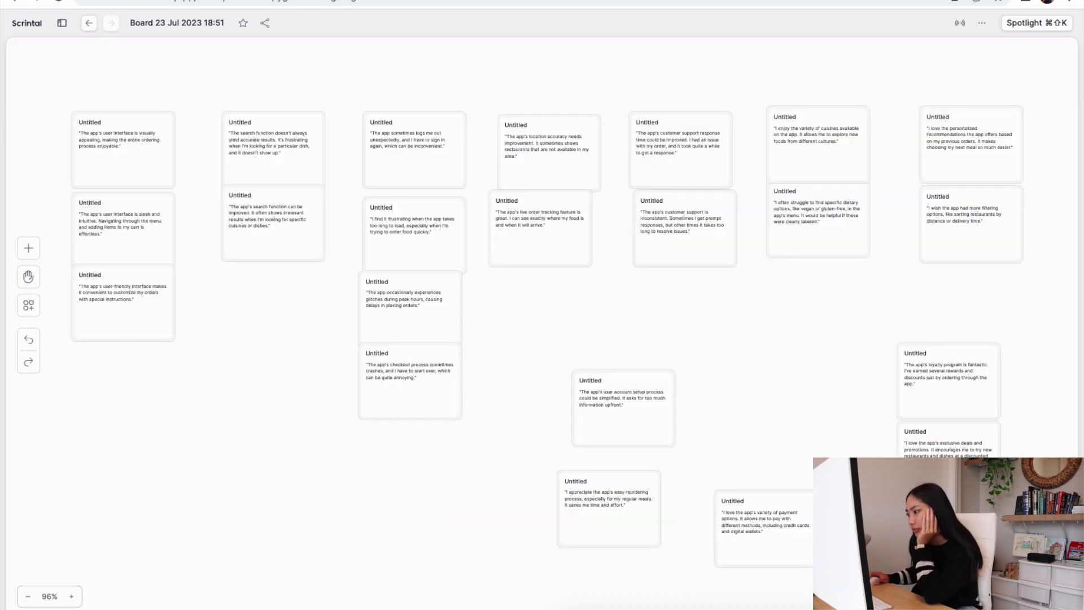
drag(621, 406, 684, 374)
drag(616, 518, 692, 460)
drag(756, 537, 675, 537)
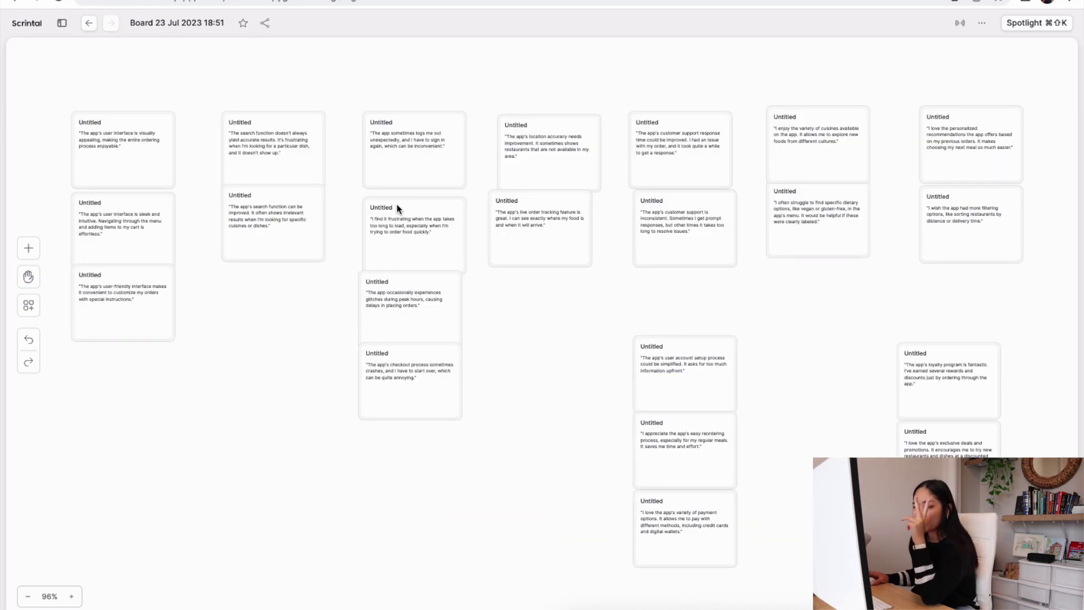
click(91, 124)
Title the visually appealing card '#userinterface', removing the space from '#user interface'
click(90, 124)
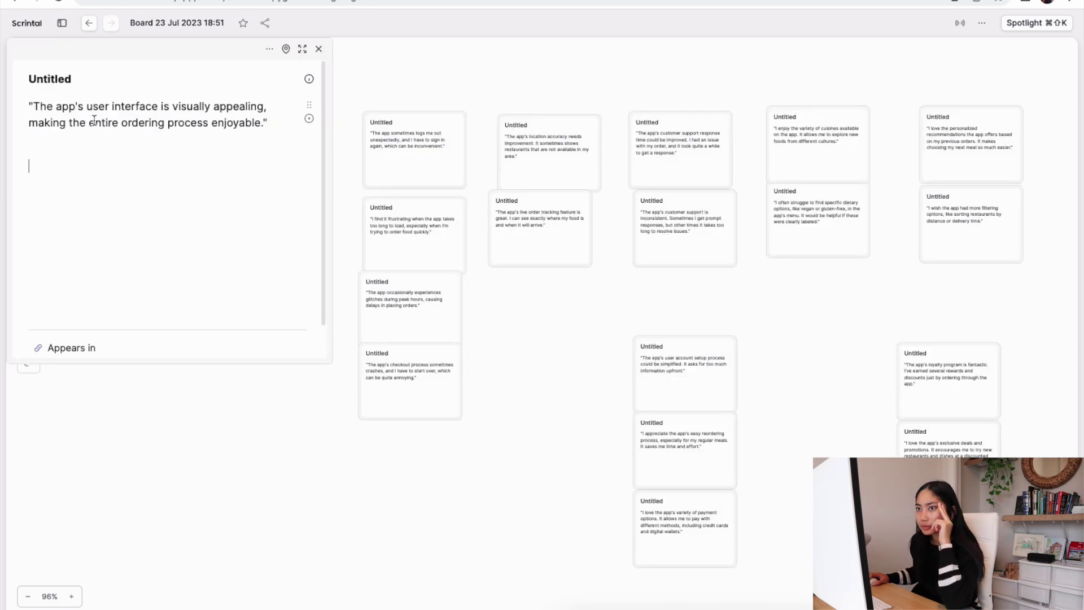
click(58, 77)
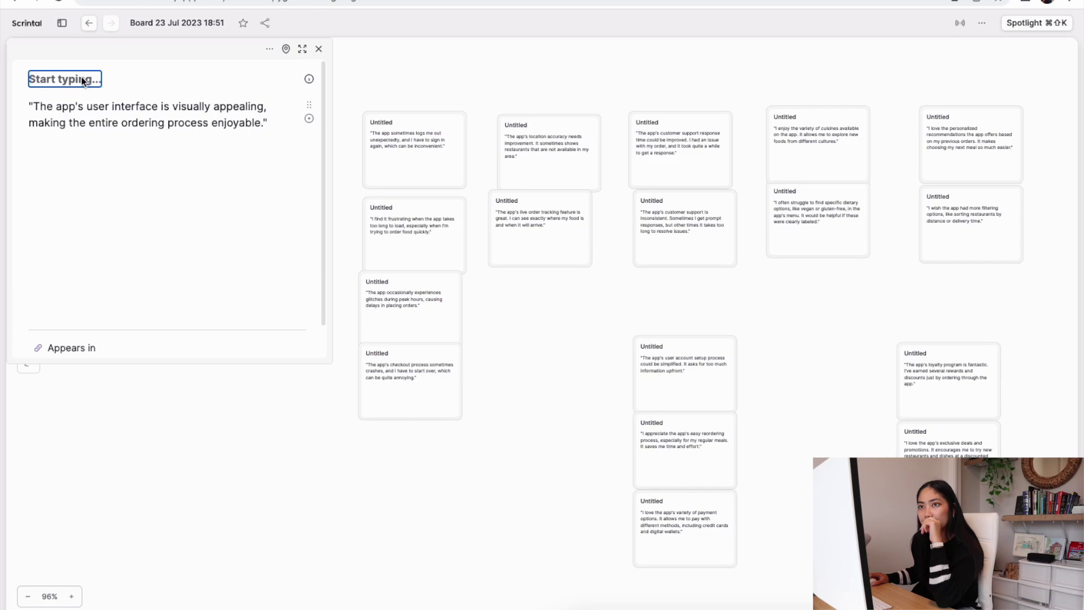
click(58, 169)
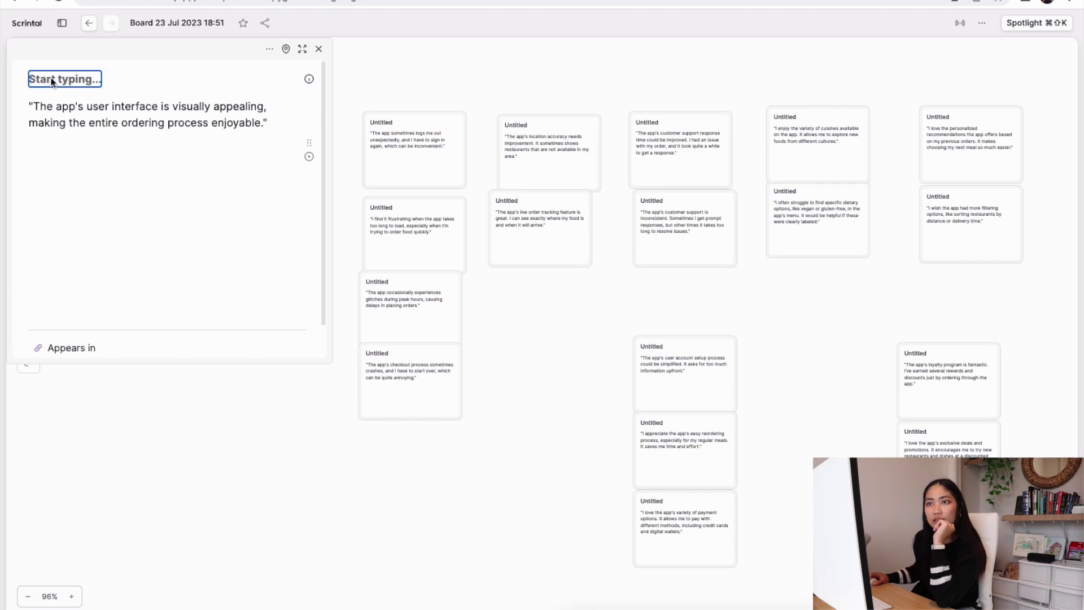
text(#user interface)
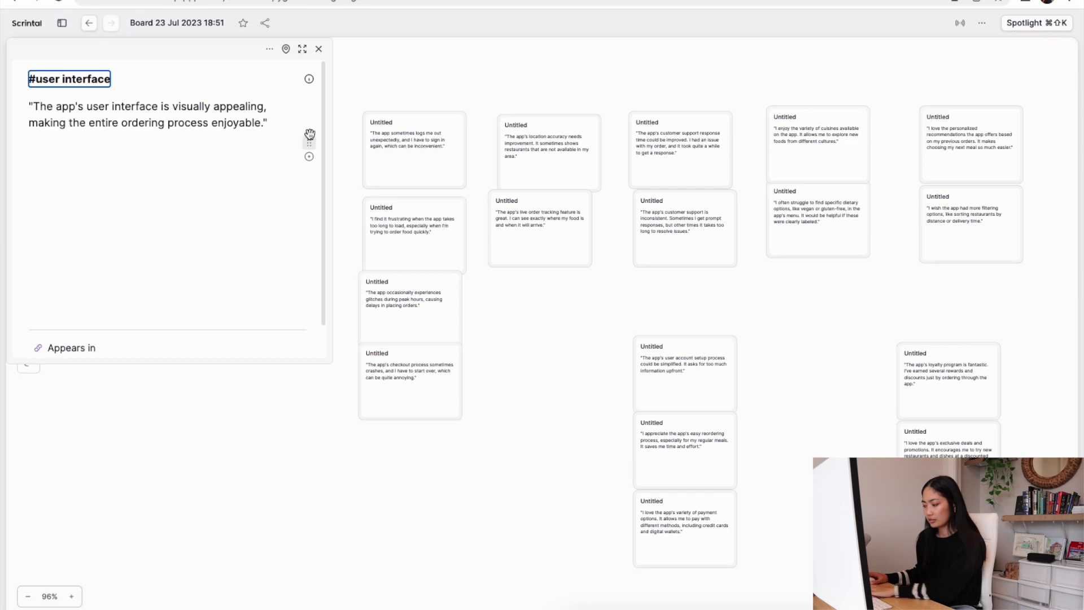
key(Return)
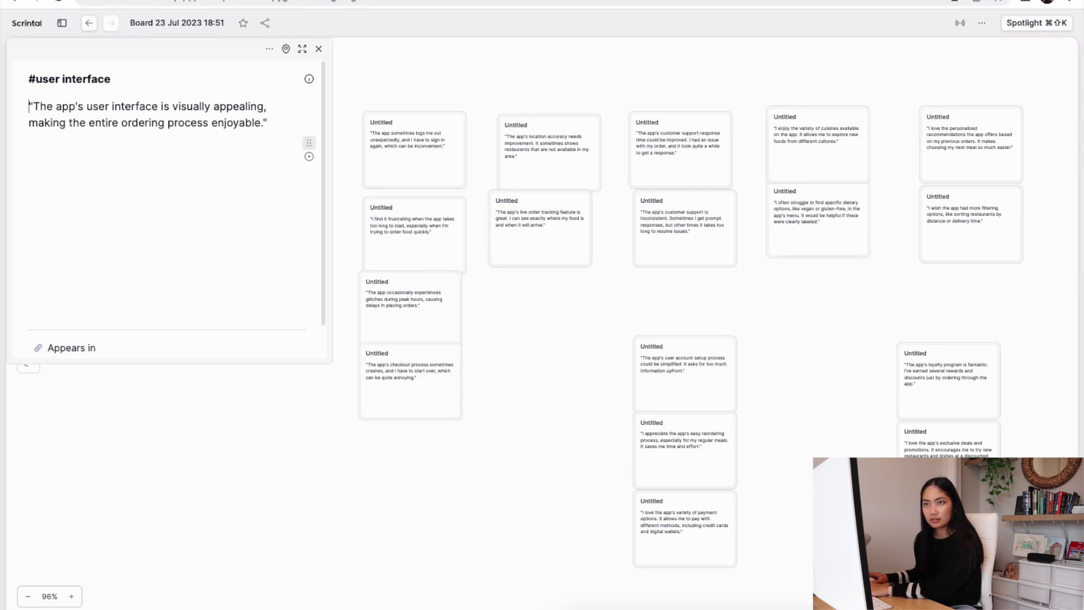
click(318, 49)
click(102, 126)
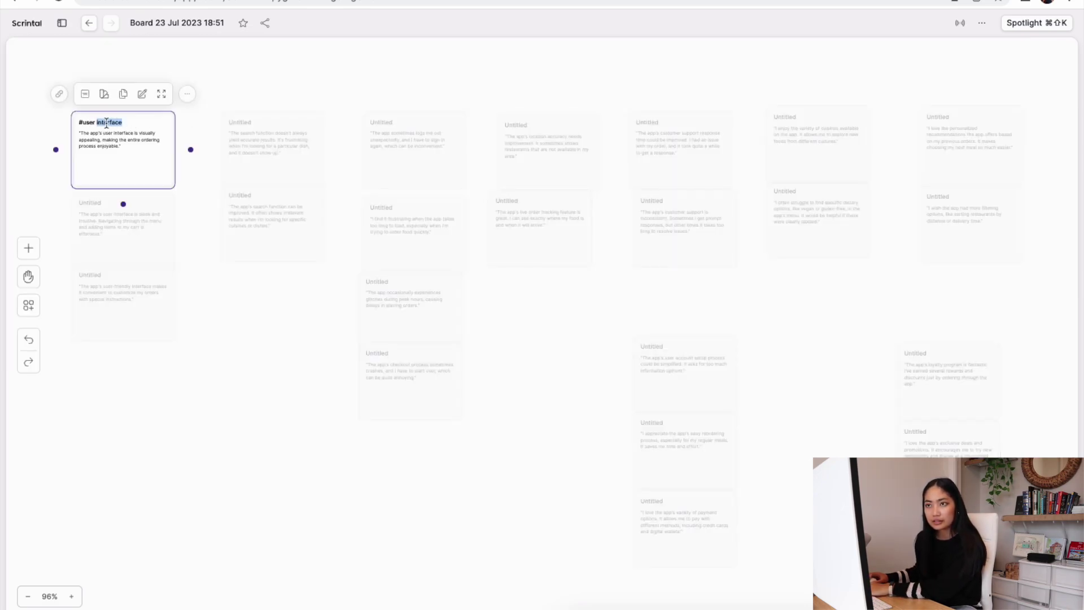
click(94, 79)
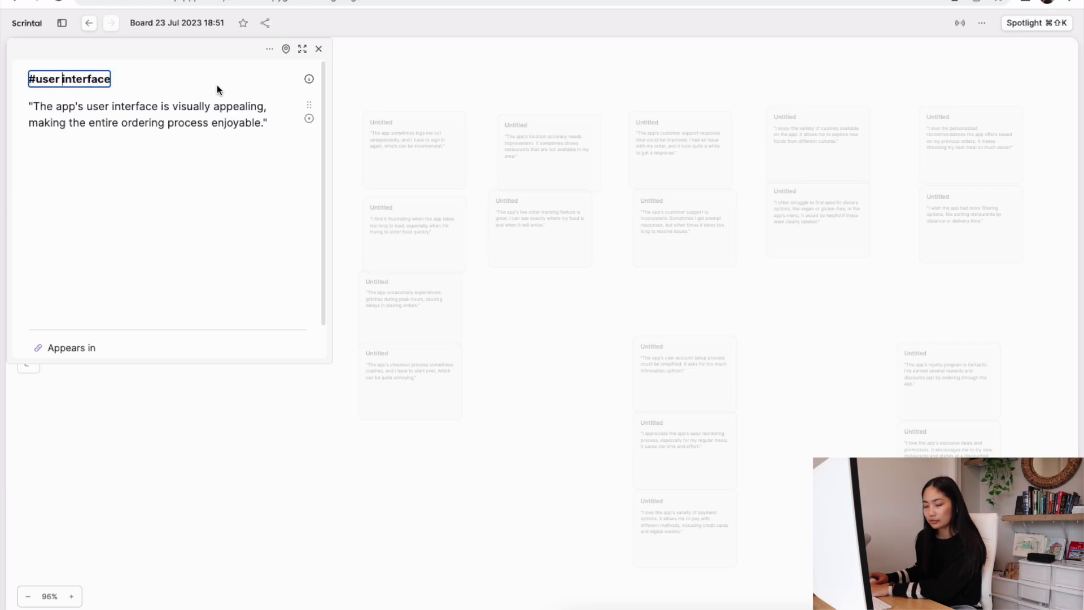
key(BackSpace)
key(Return)
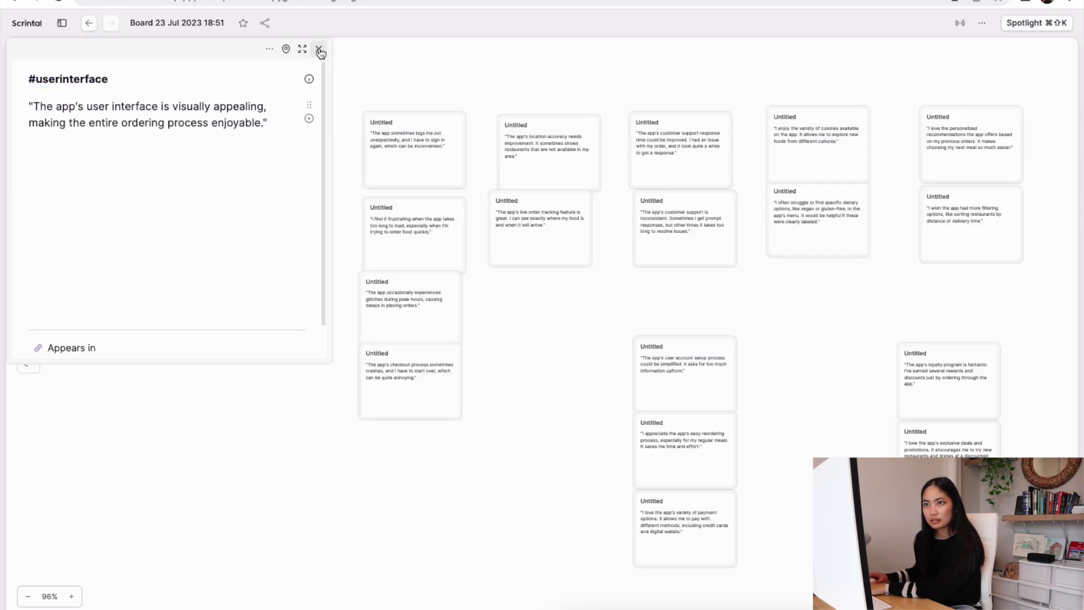
click(319, 51)
Move the #userinterface tag from the title into the card body and list its tagged cards
click(98, 121)
double_click(97, 121)
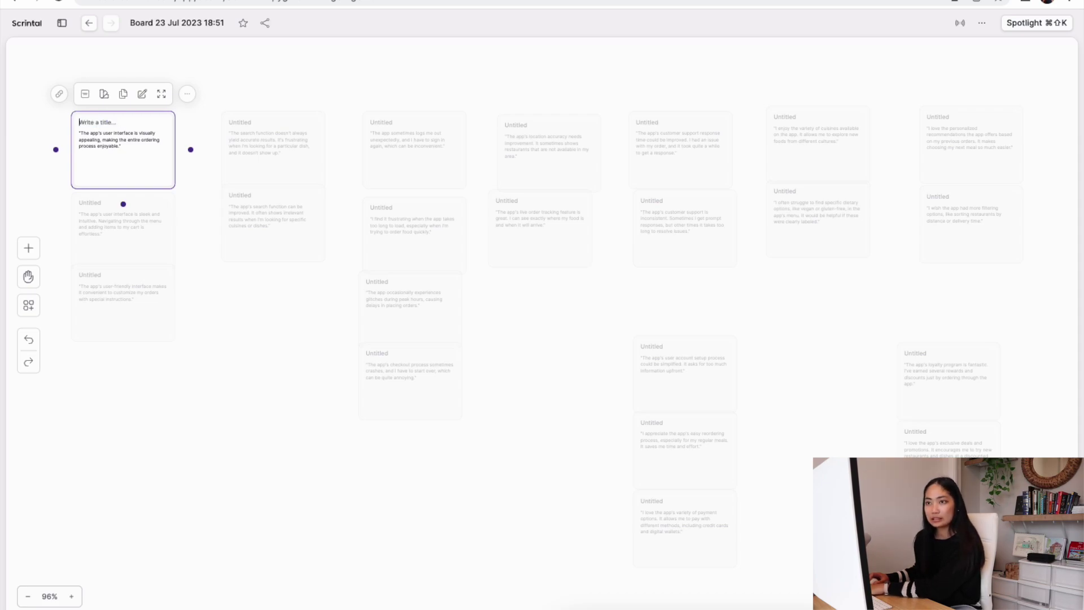
key(ctrl+x)
key(Return)
text(#)
key(ctrl+v)
key(Return)
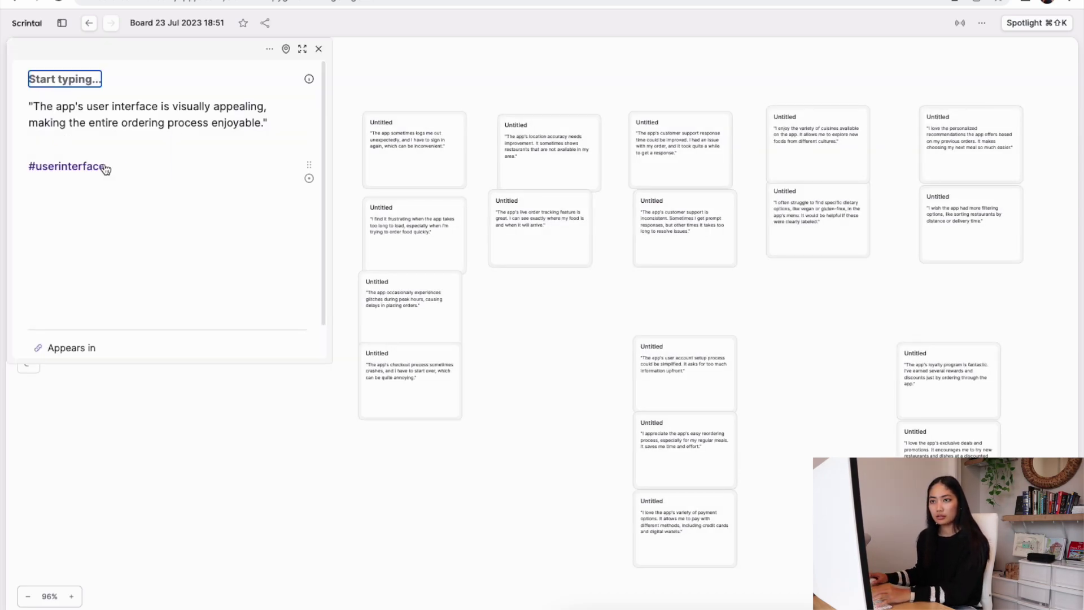
click(104, 166)
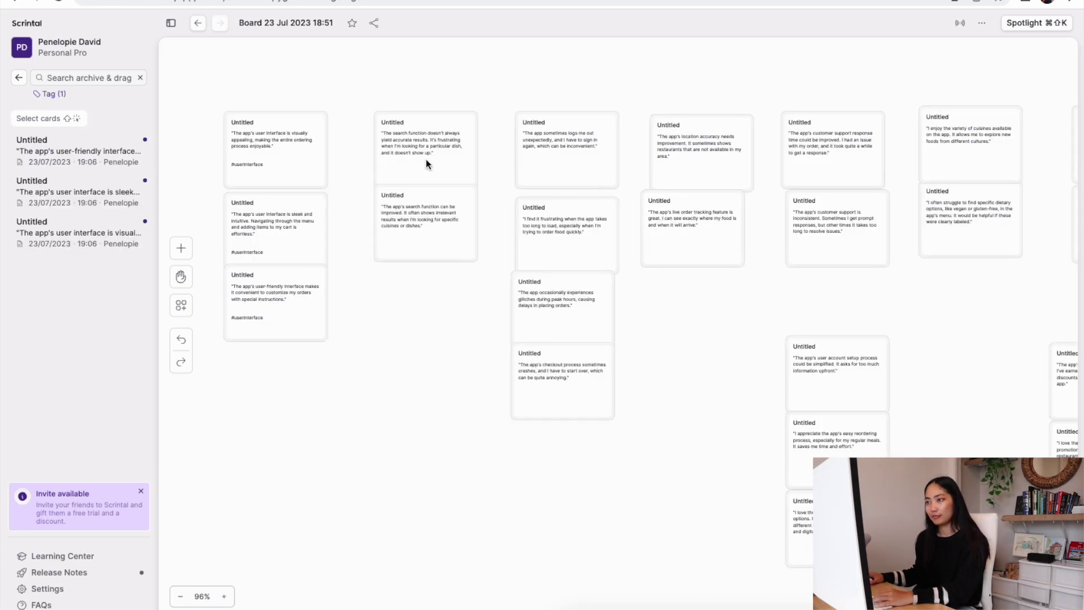
Close the open card panel to return to the board
click(740, 110)
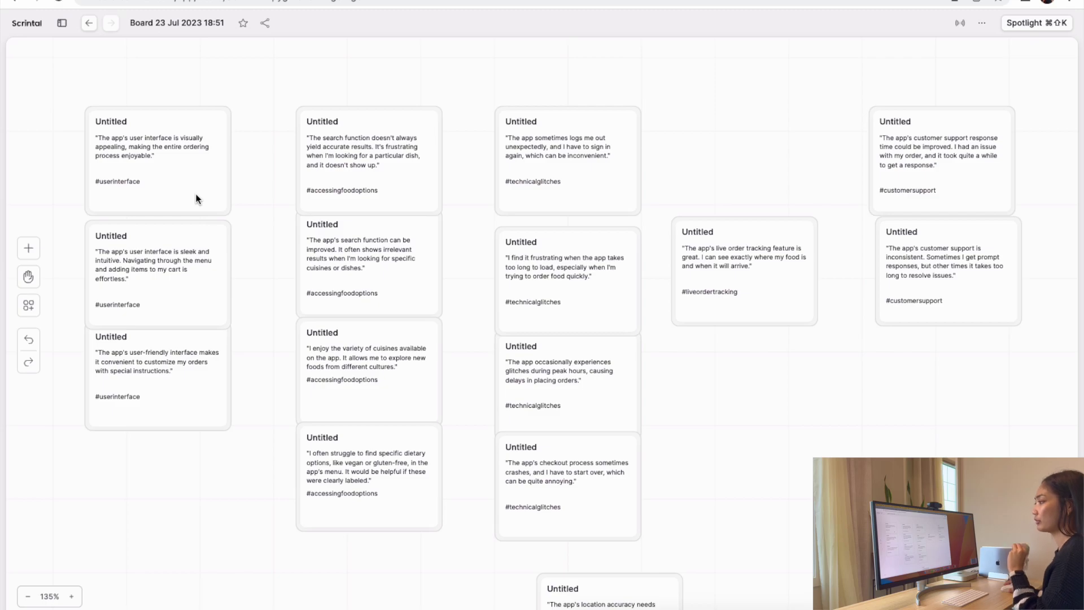
Review the user-interface cards and close the expanded card editor
click(162, 190)
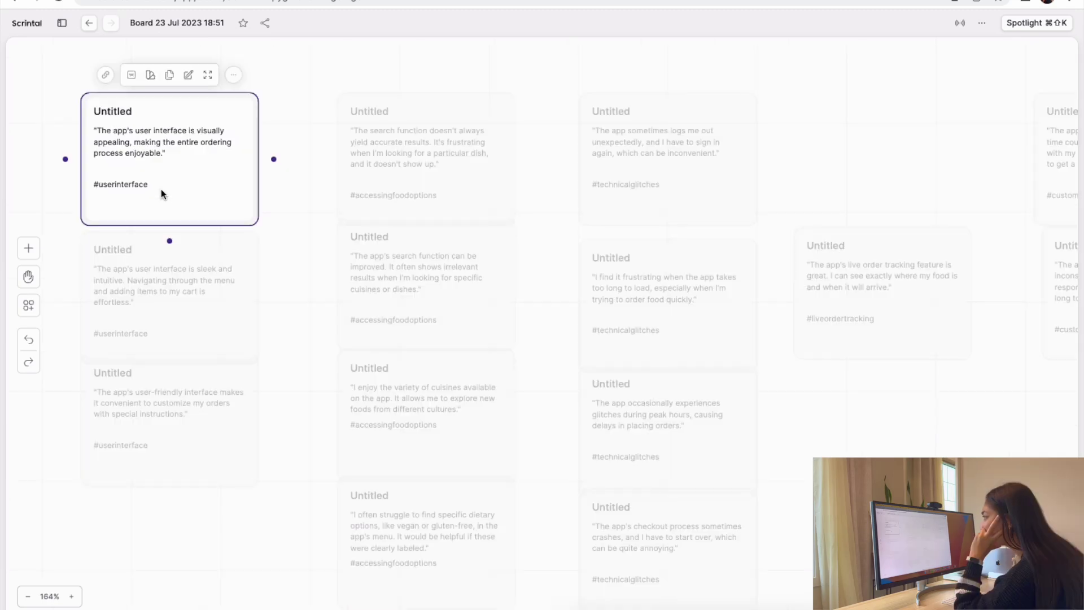
click(296, 204)
scroll(297, 204, up, 3)
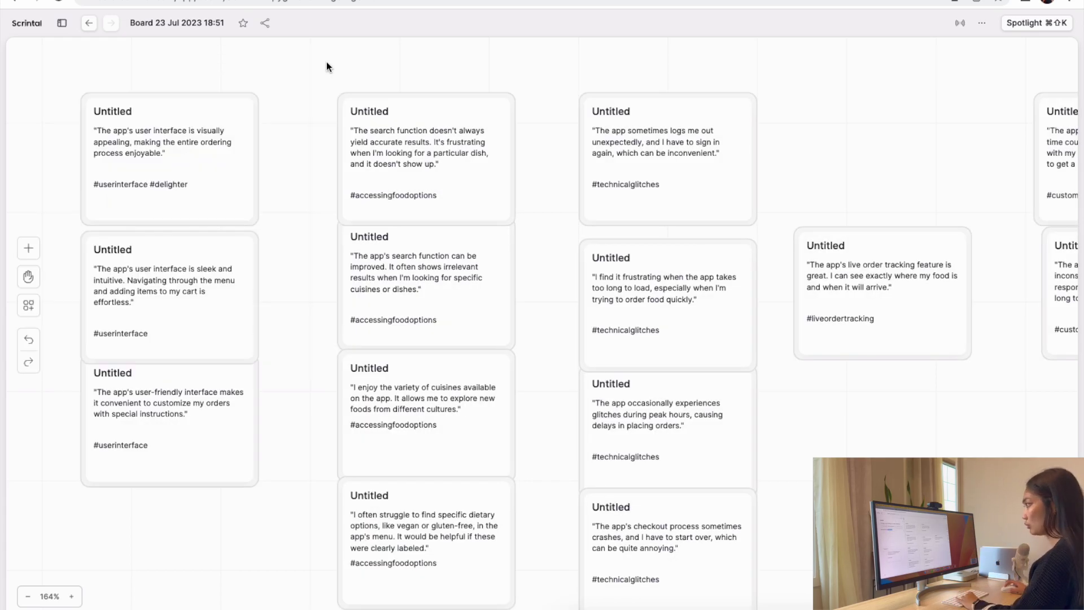
scroll(460, 162, down, 1)
scroll(456, 293, up, 5)
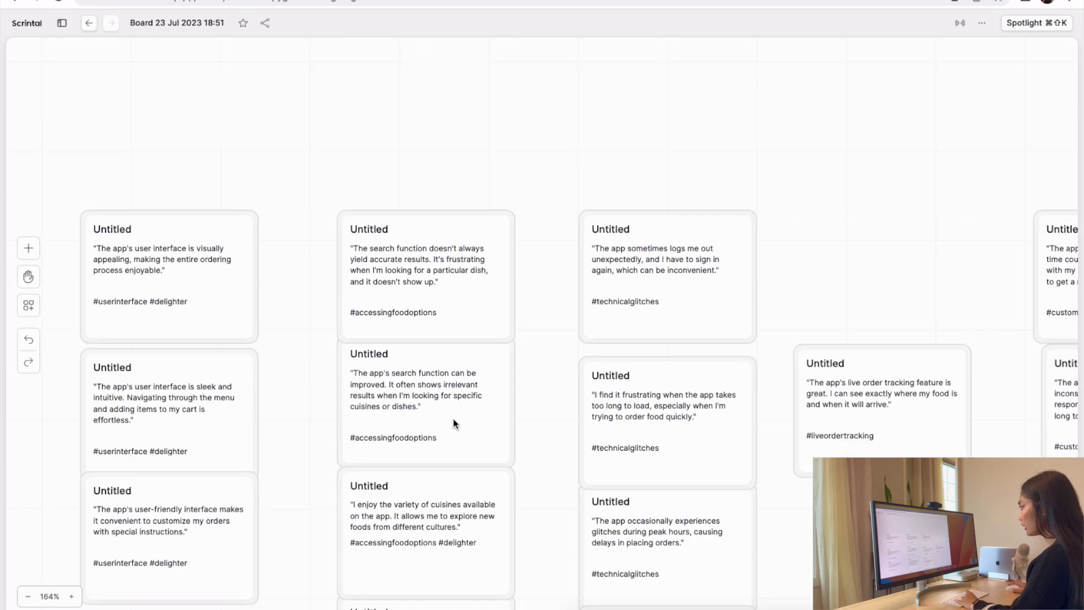
scroll(453, 423, right, 10)
scroll(525, 218, up, 2)
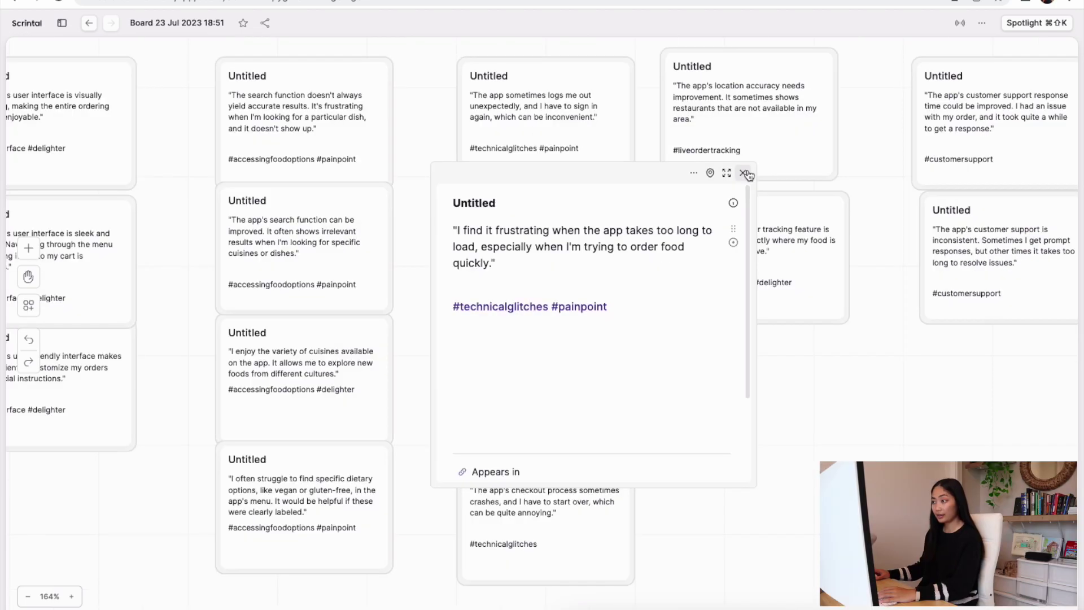
click(744, 172)
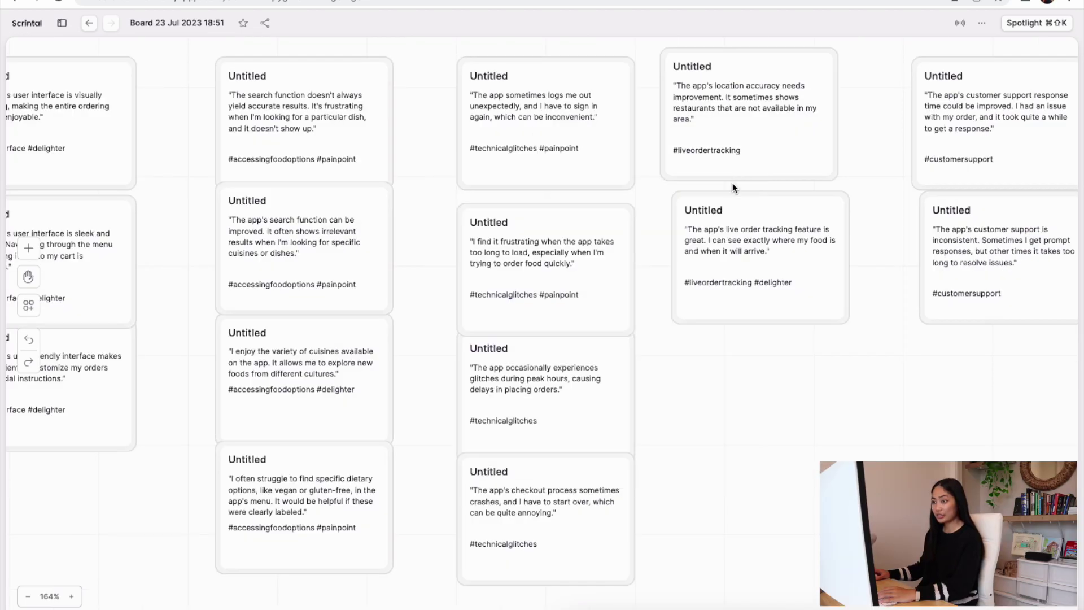
Open the glitches quote card to add its sentiment tag
click(591, 411)
click(585, 415)
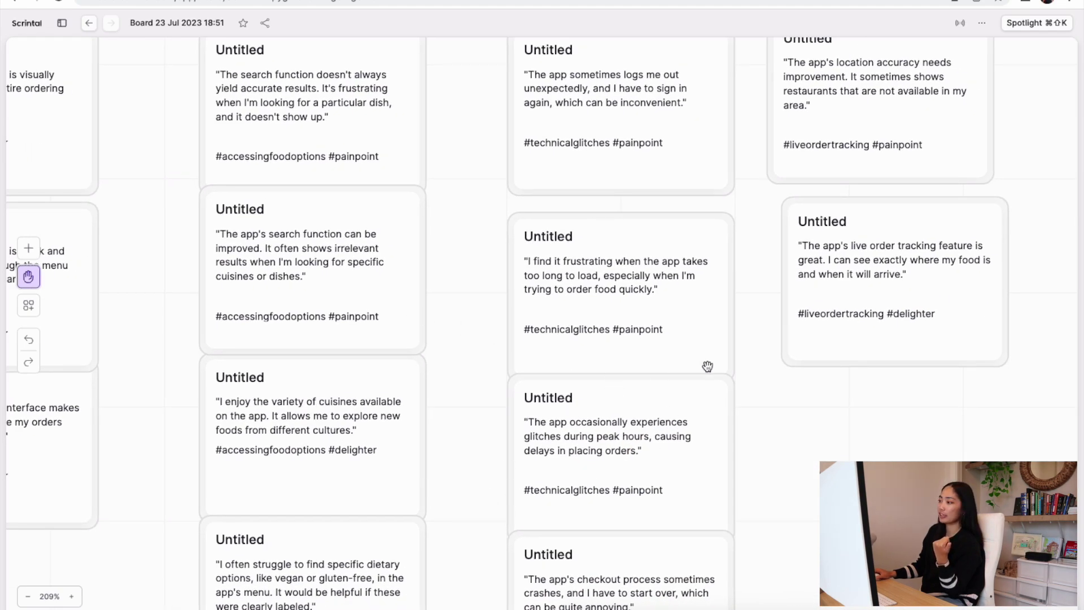
Pan around the board to review the tagged cards and select the top user-interface card
scroll(786, 387, right, 5)
scroll(787, 386, up, 3)
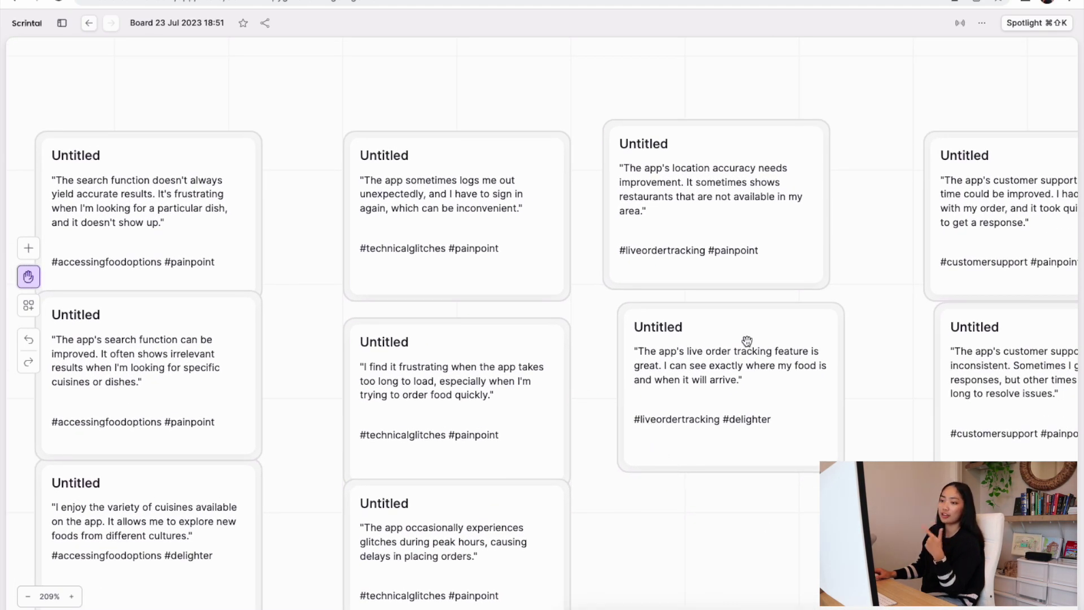
scroll(776, 389, right, 7)
scroll(777, 389, down, 1)
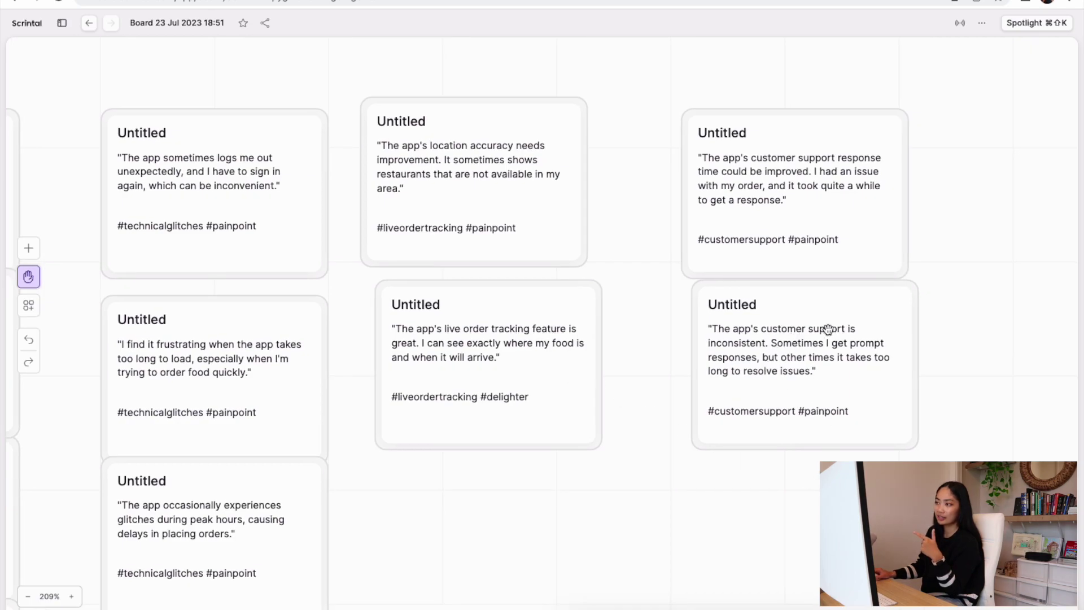
scroll(475, 411, left, 3)
scroll(476, 410, down, 2)
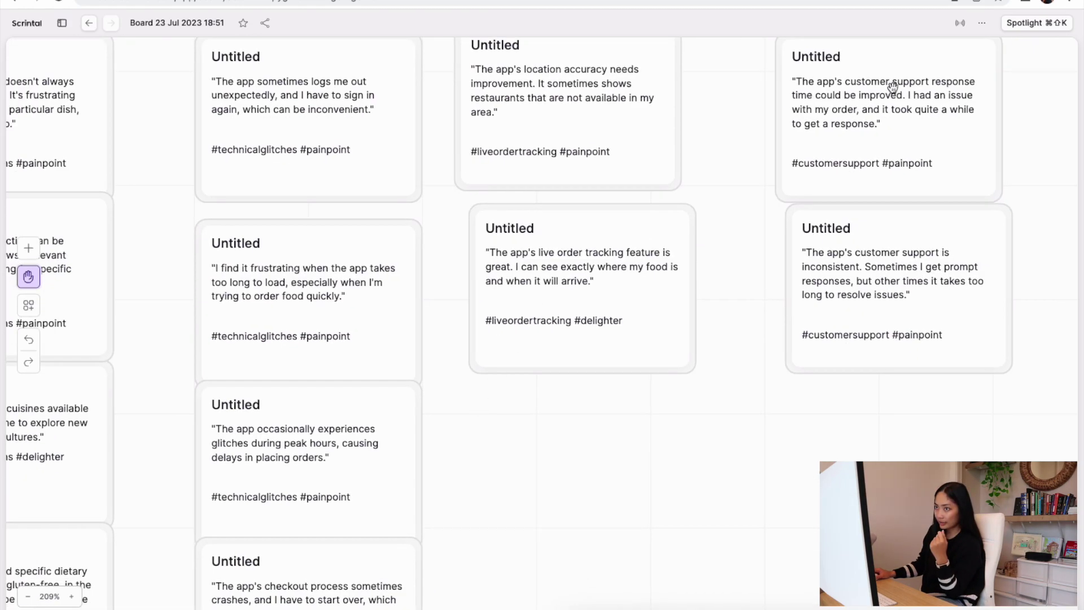
scroll(294, 315, left, 7)
scroll(294, 315, down, 4)
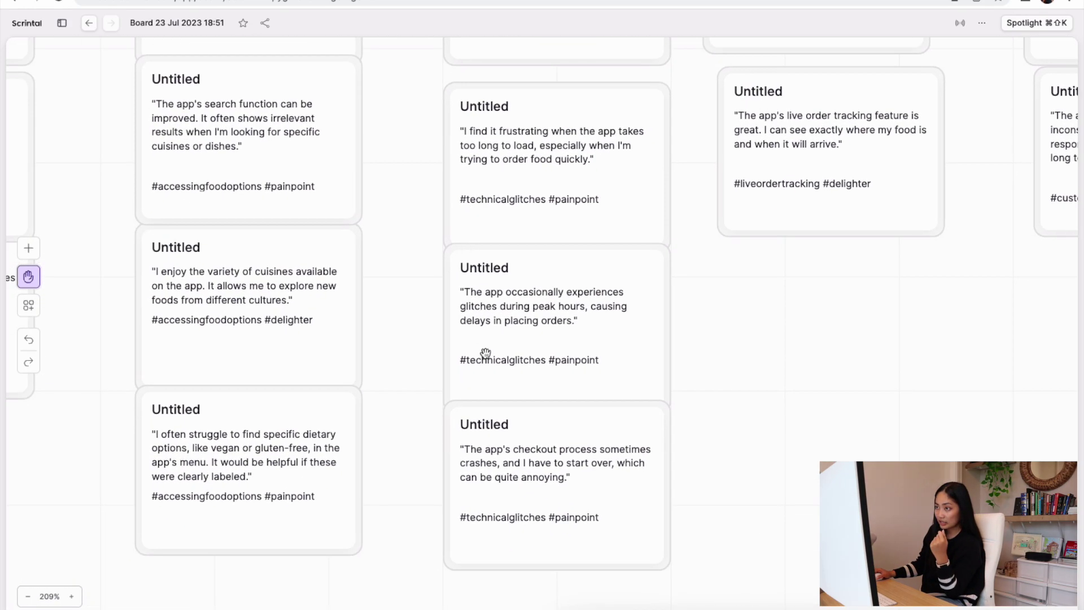
scroll(502, 317, left, 9)
scroll(502, 317, up, 4)
scroll(502, 317, down, 2)
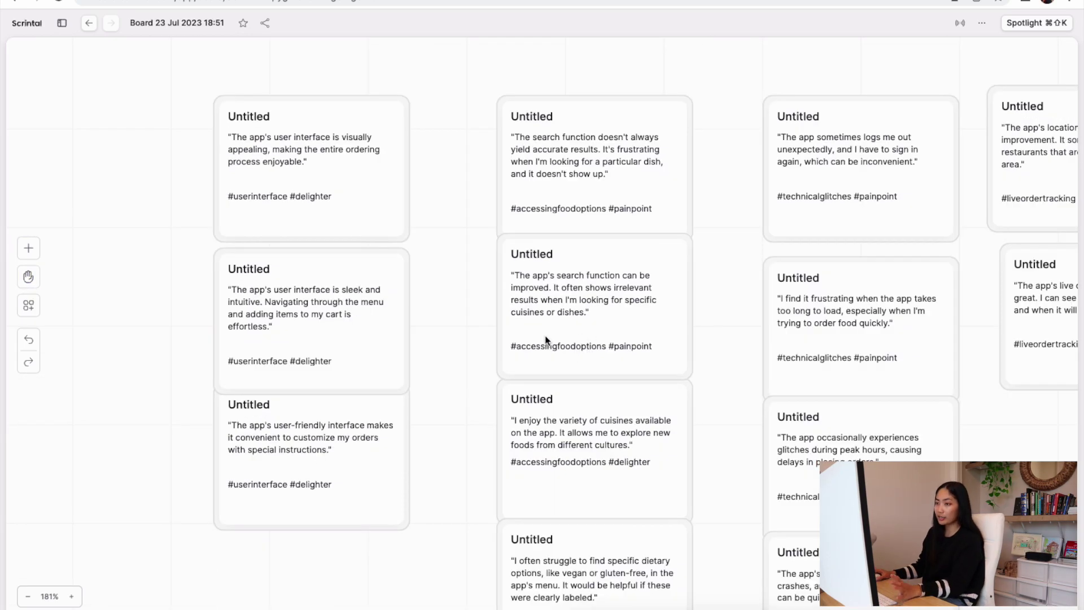
click(302, 197)
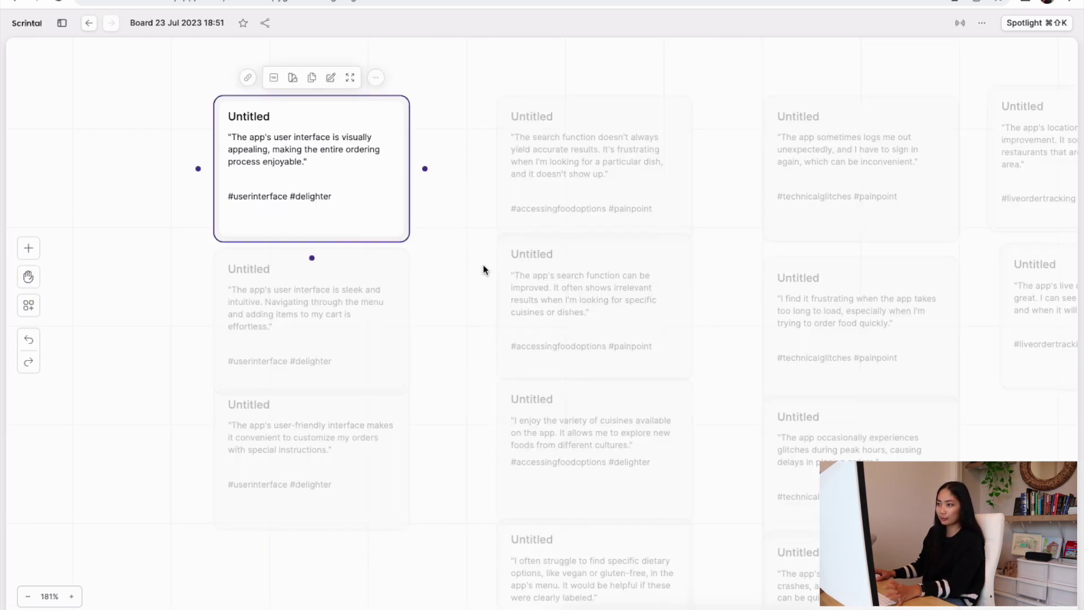
Open the search-function card and inspect the options for its #painpoint tag
double_click(503, 218)
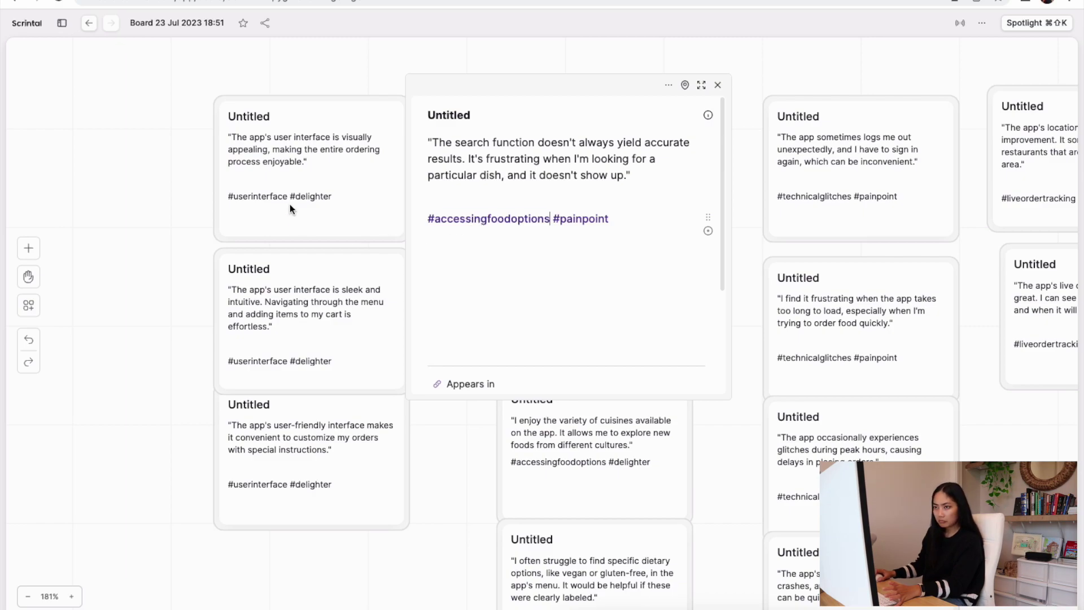
click(269, 197)
triple_click(585, 225)
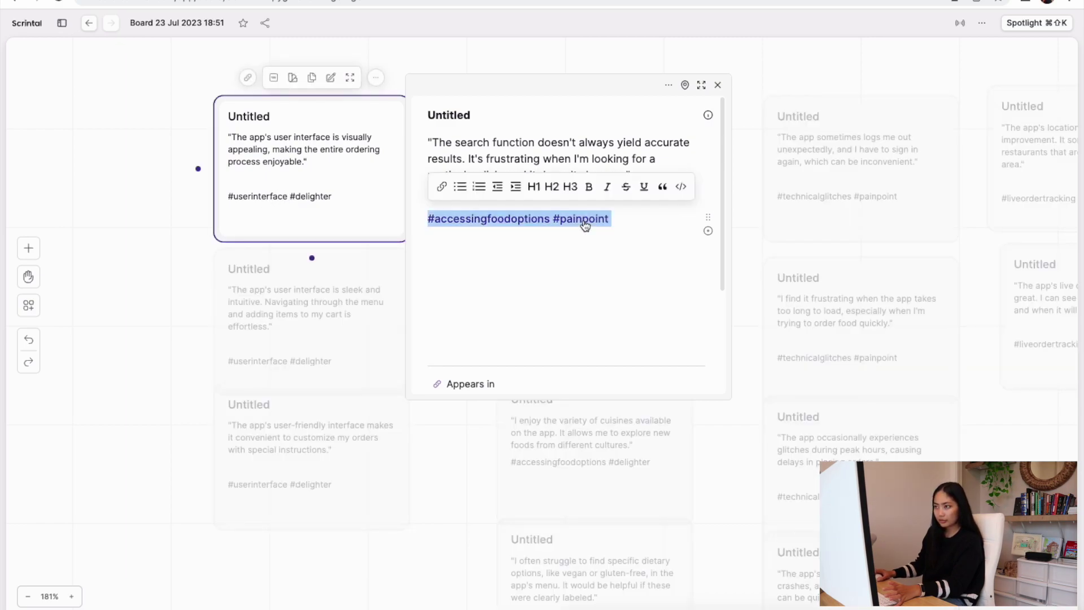
key(Right)
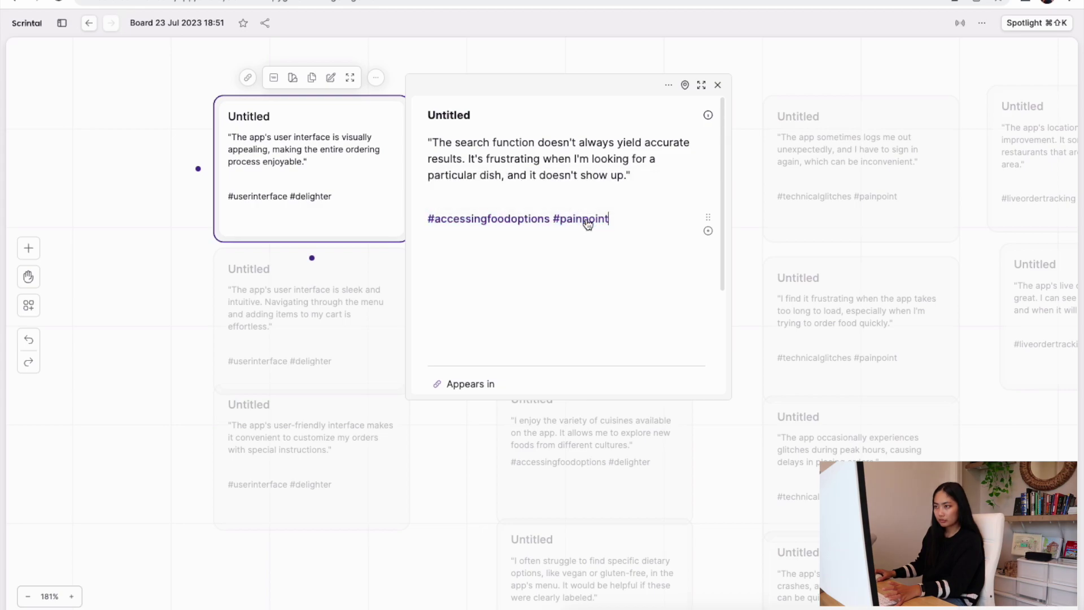
right_click(587, 224)
key(Escape)
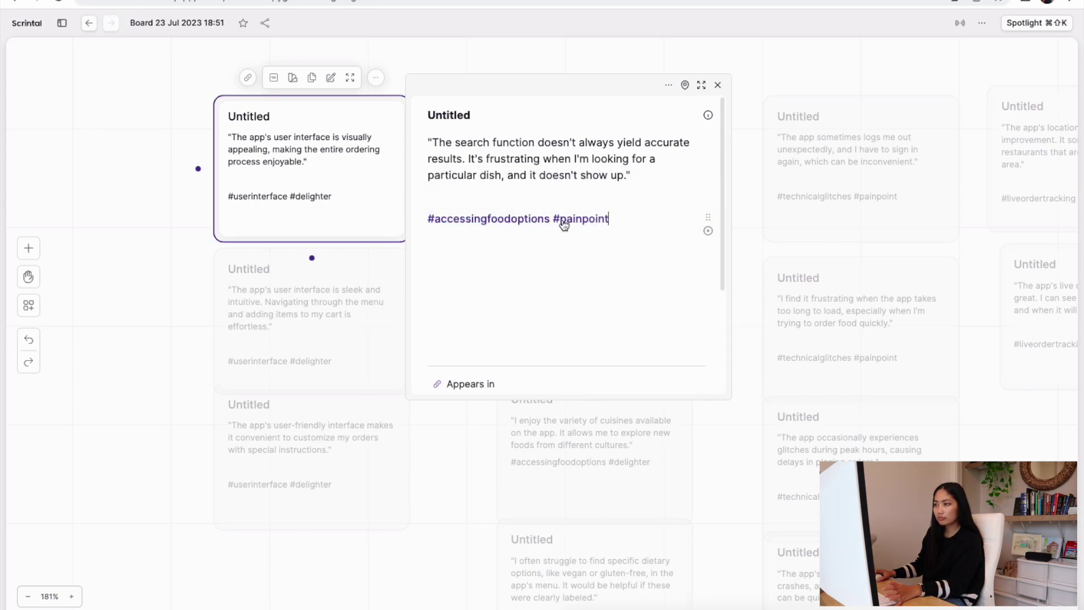
Check the visually appealing card's #userinterface tag, then open the tag-filtered card archive
click(781, 195)
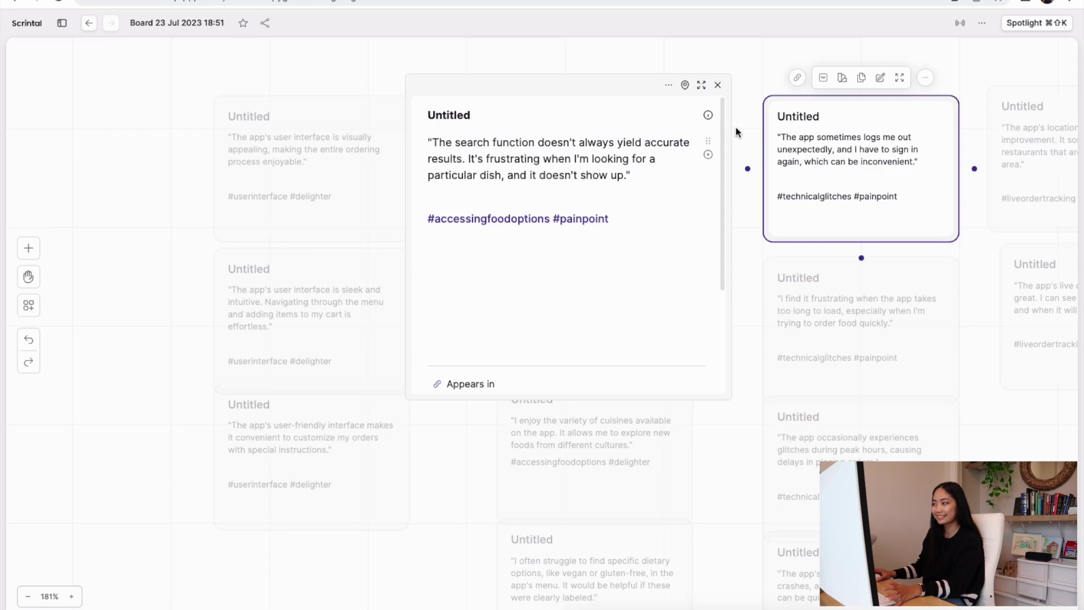
click(717, 87)
double_click(254, 198)
double_click(165, 193)
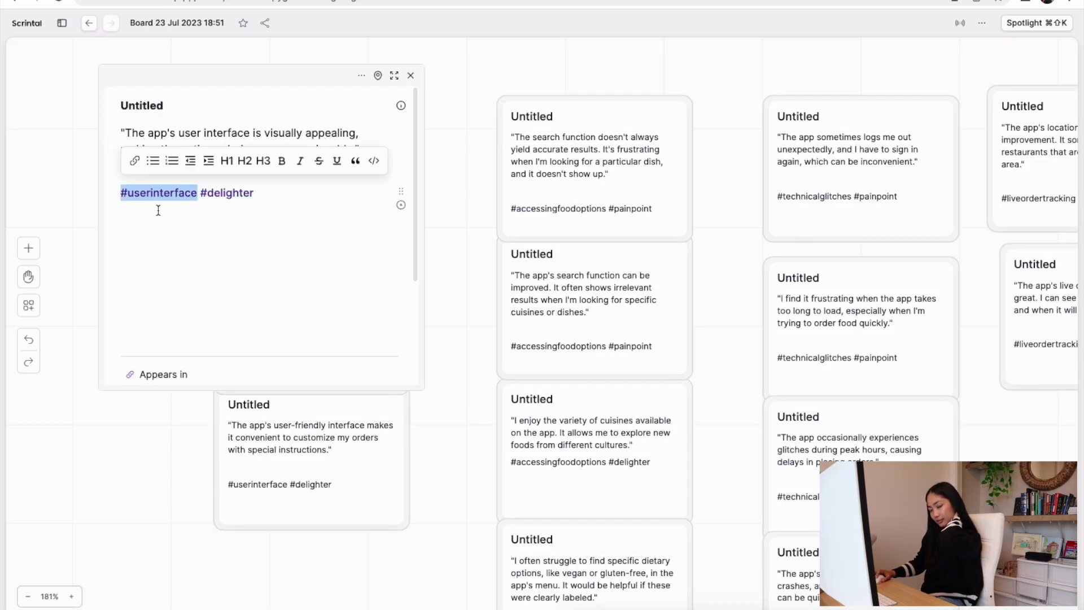
key(Escape)
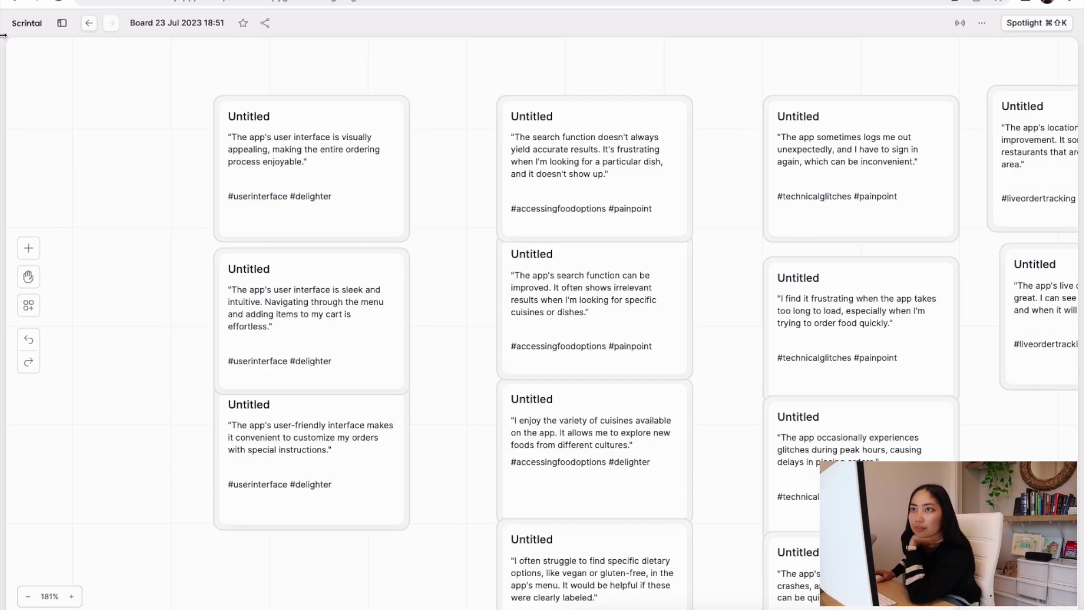
click(62, 22)
click(63, 79)
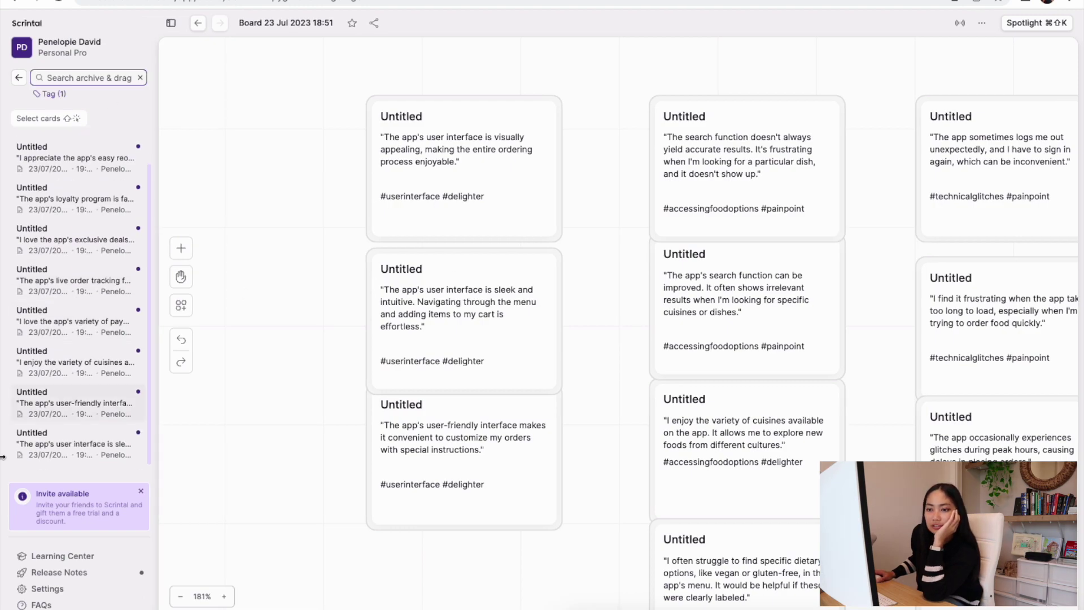
click(435, 189)
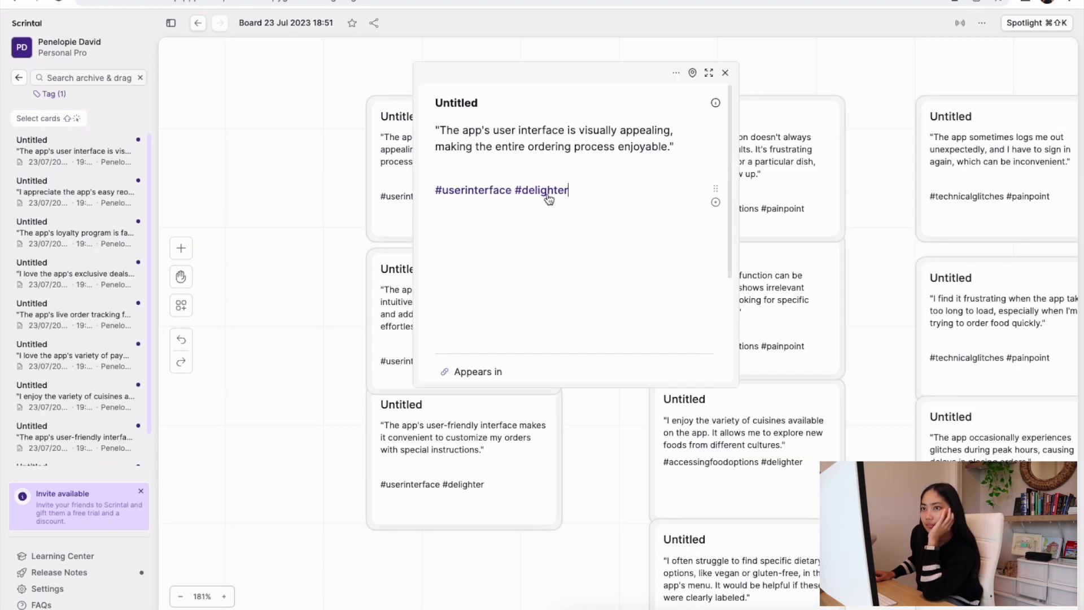
click(171, 24)
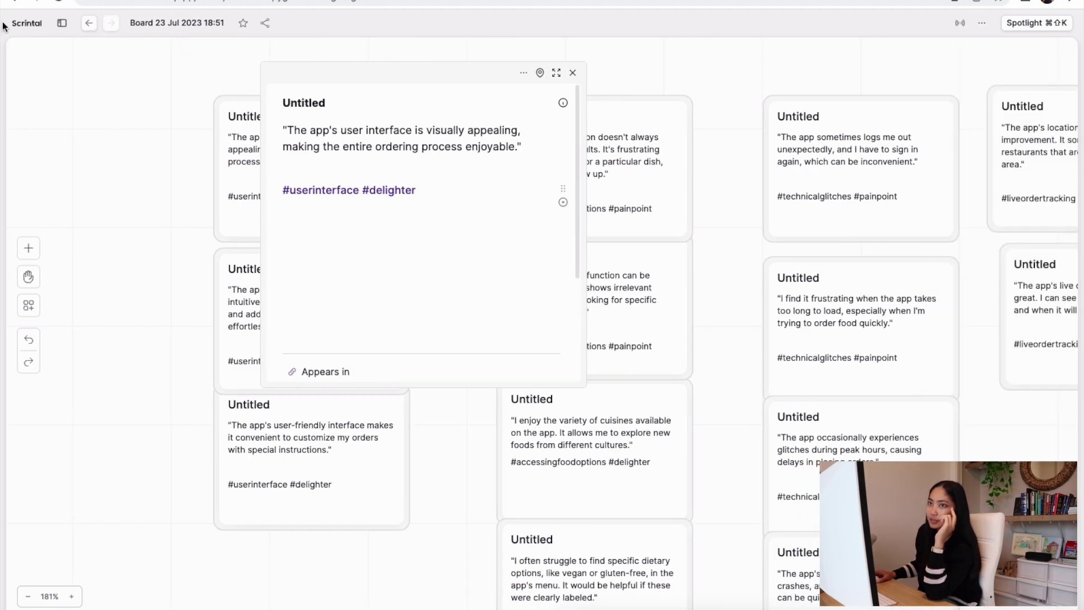
triple_click(389, 195)
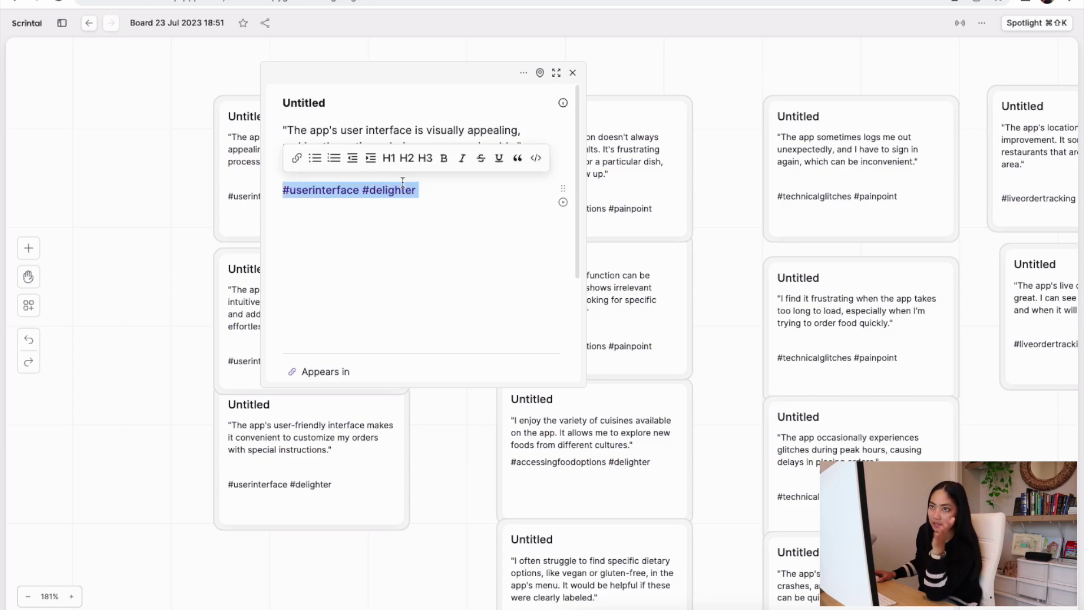
click(62, 23)
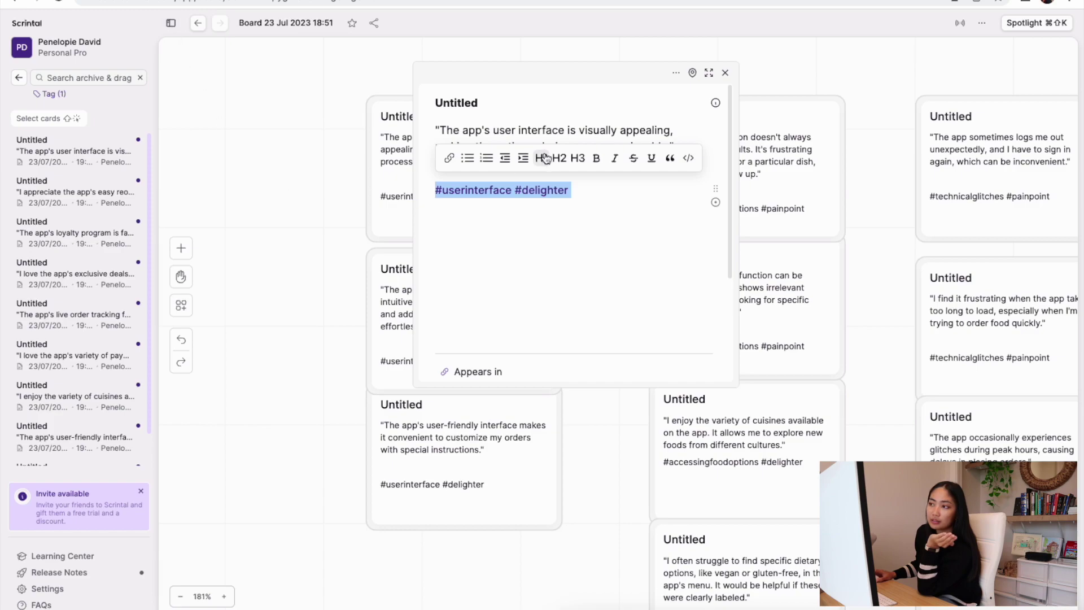
click(515, 224)
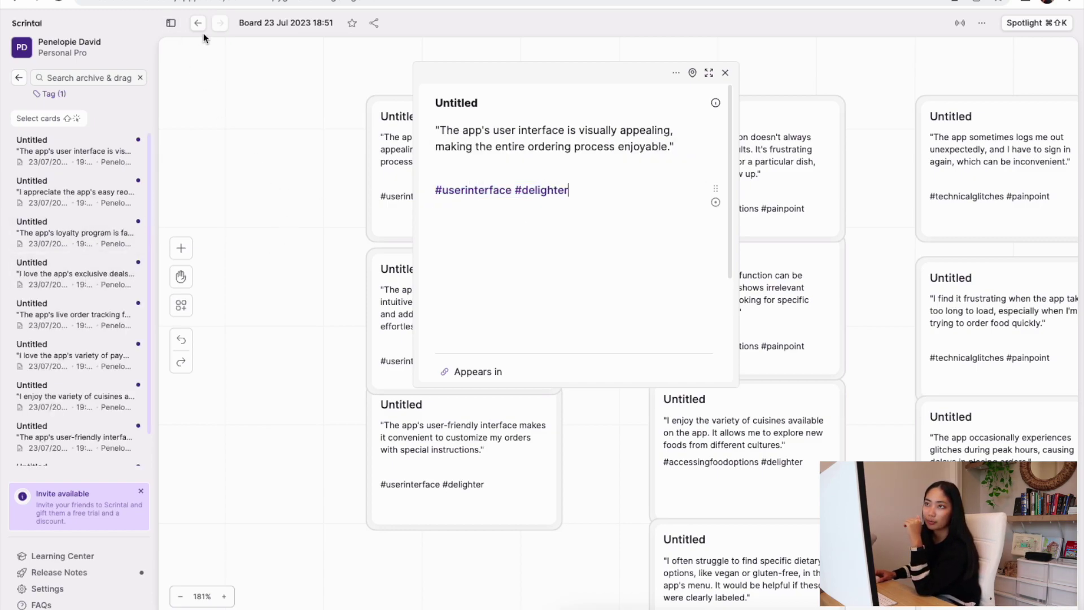
click(167, 25)
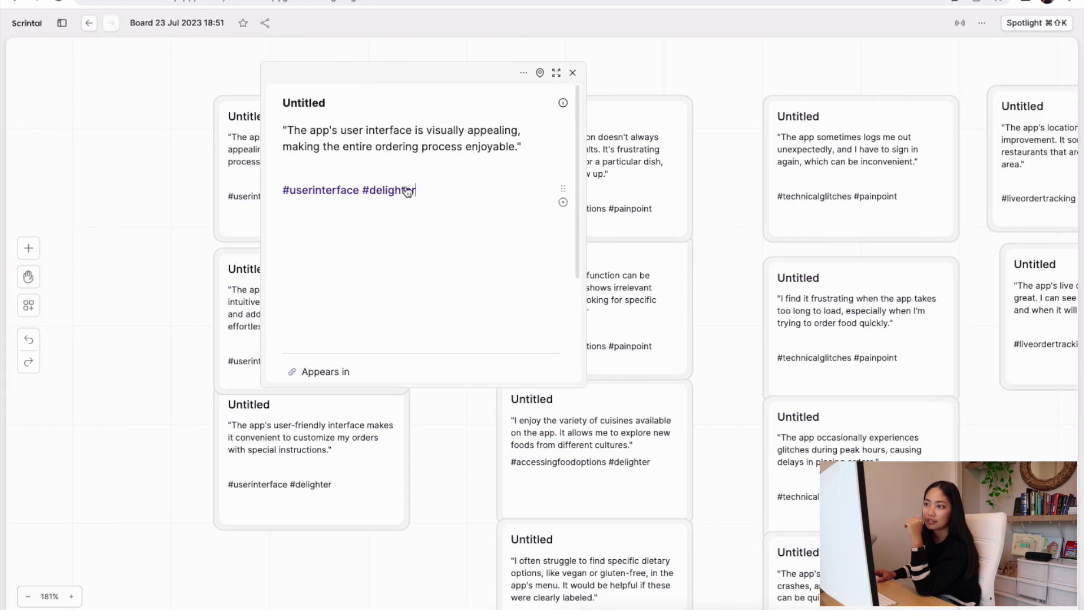
click(62, 25)
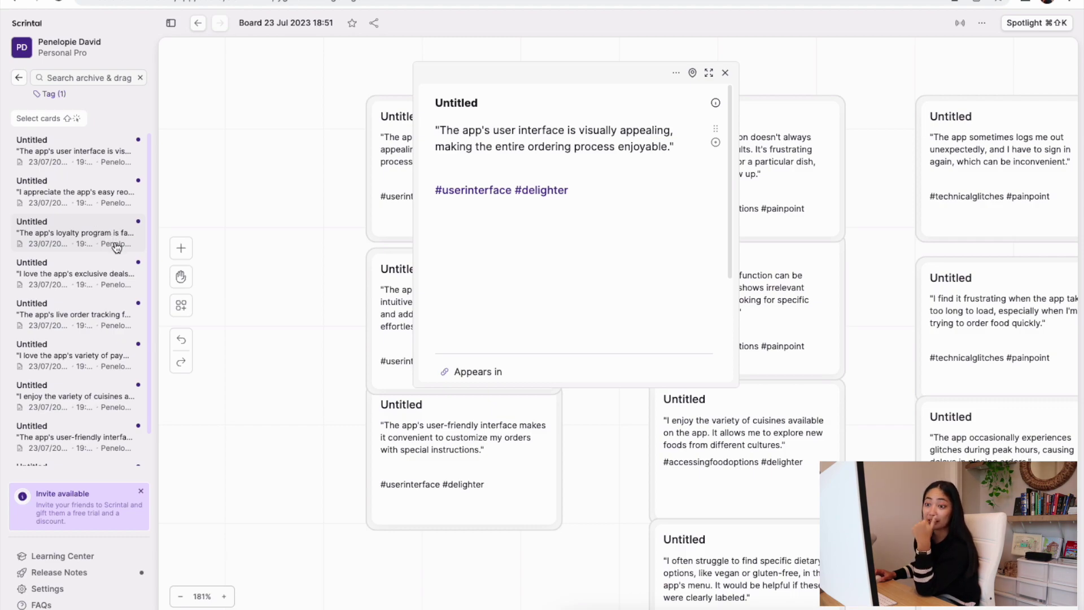
key(Escape)
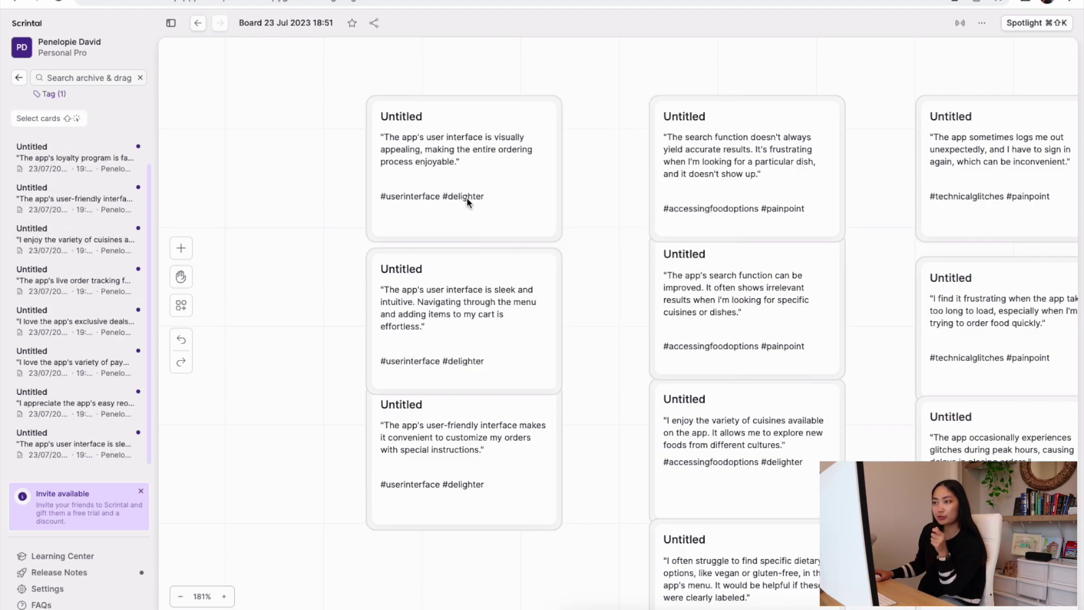
click(527, 190)
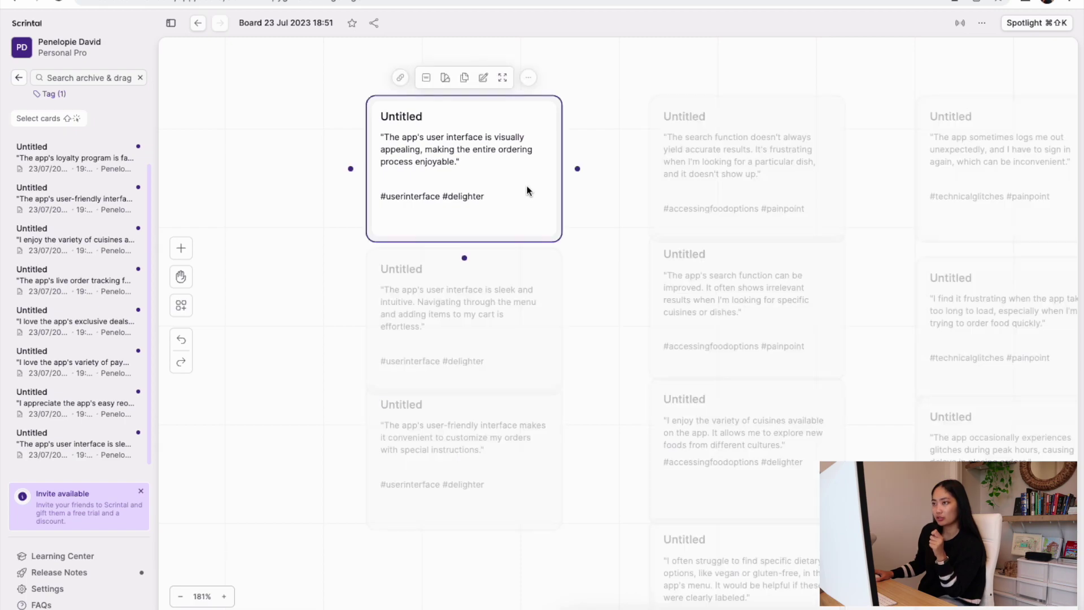
Colour the user-interface delighter cards green with Change color
right_click(510, 134)
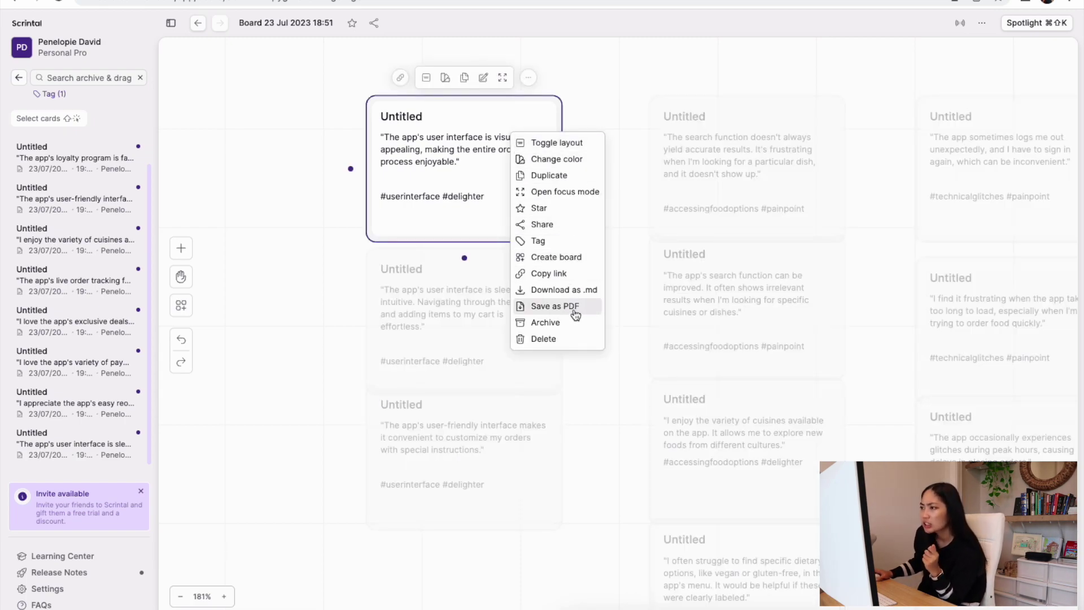
click(445, 83)
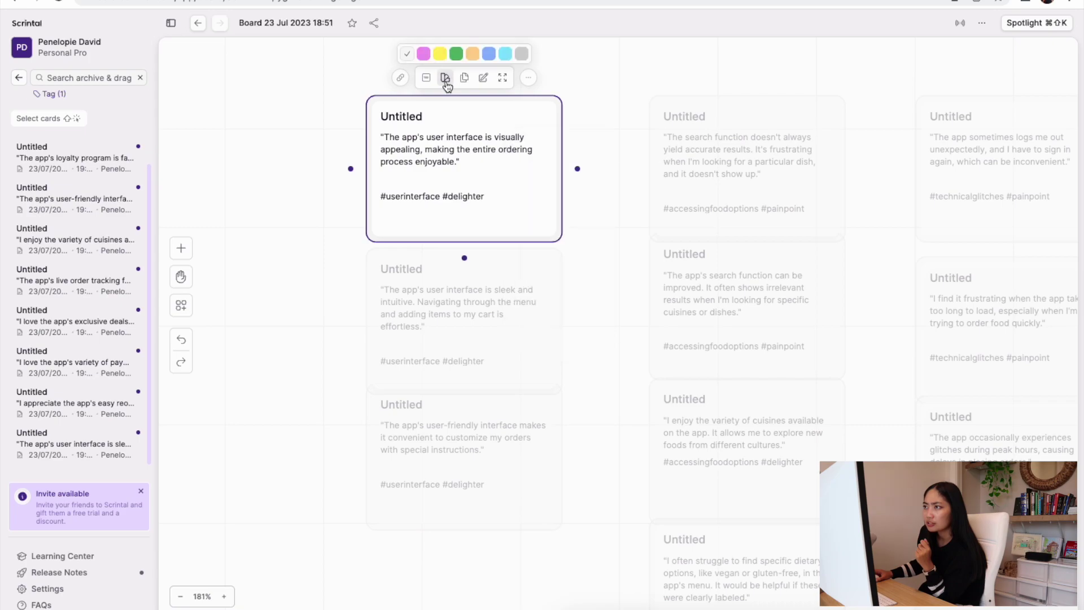
click(460, 55)
drag(595, 212, 487, 476)
click(456, 54)
Colour the two top search-function pain-point cards pink
drag(847, 97, 799, 458)
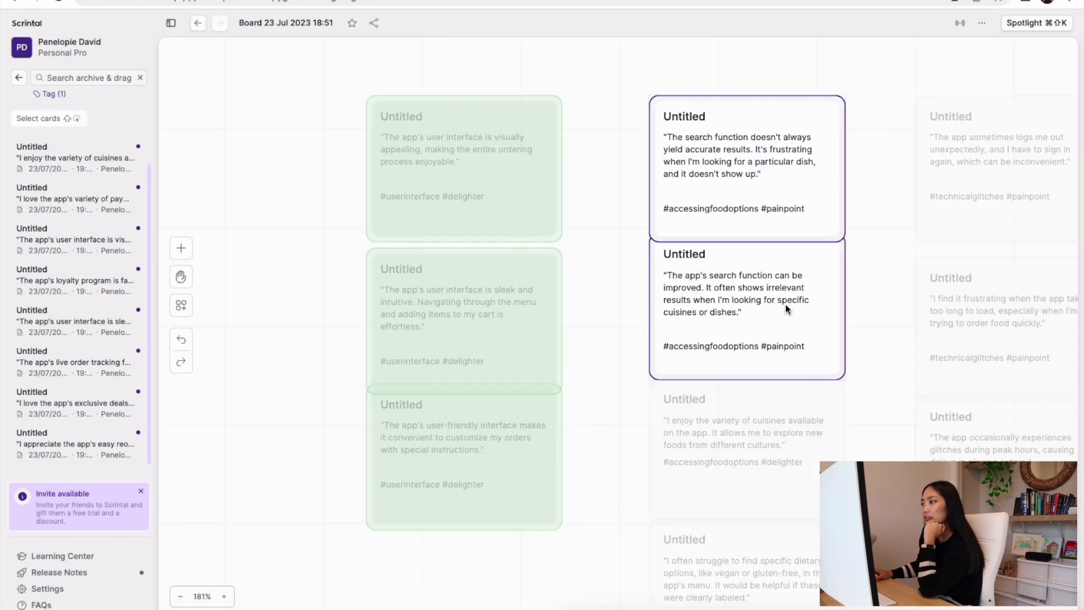
click(729, 80)
click(707, 52)
scroll(835, 410, down, 5)
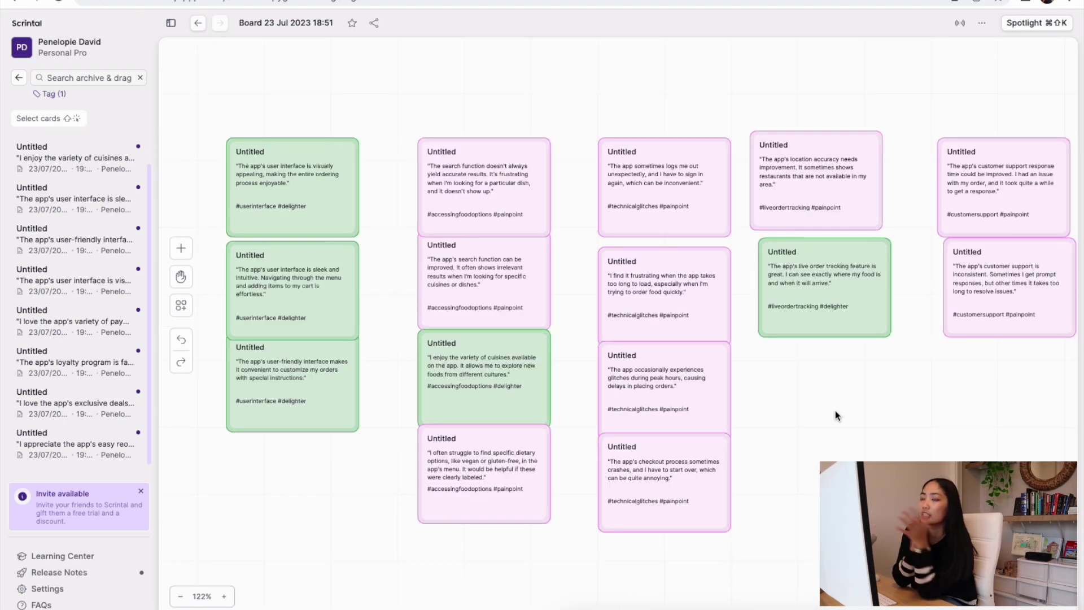
click(294, 198)
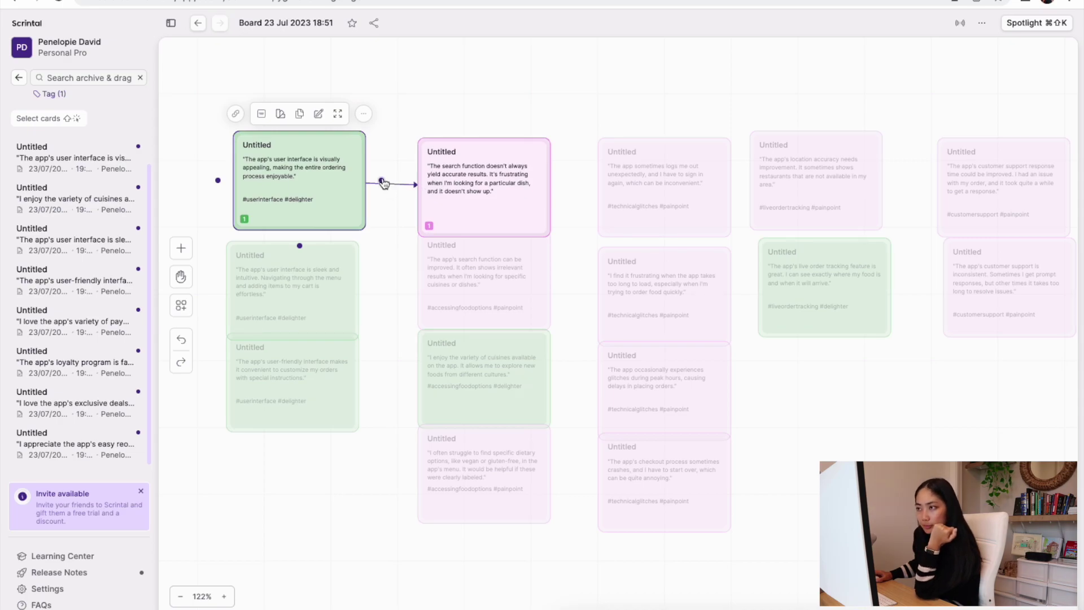
Link the green UI visuals card to the search-function card and tidy the link arrows
drag(382, 182, 414, 197)
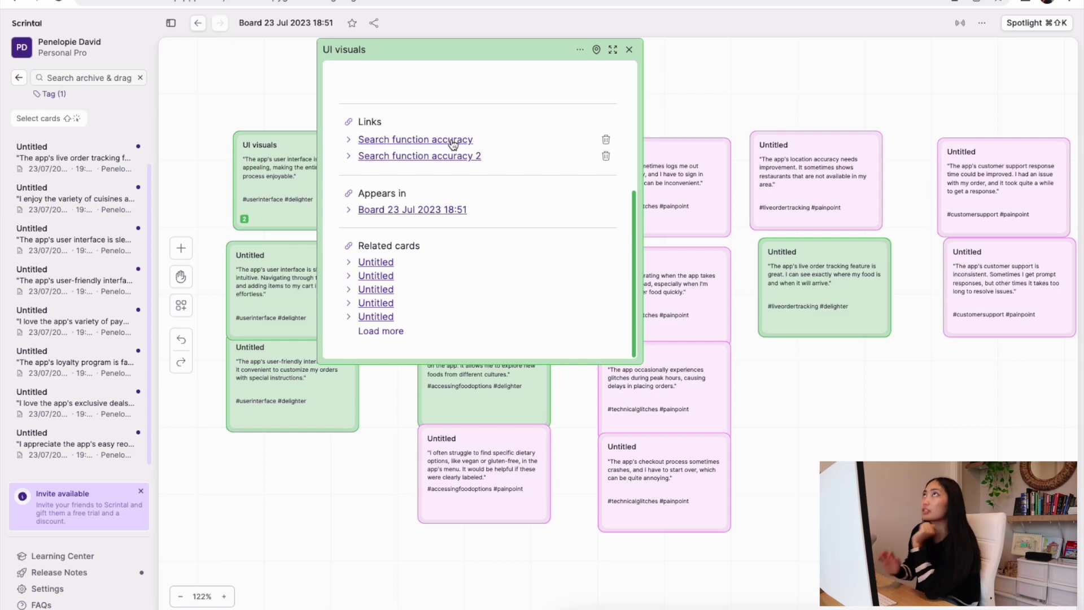
key(Escape)
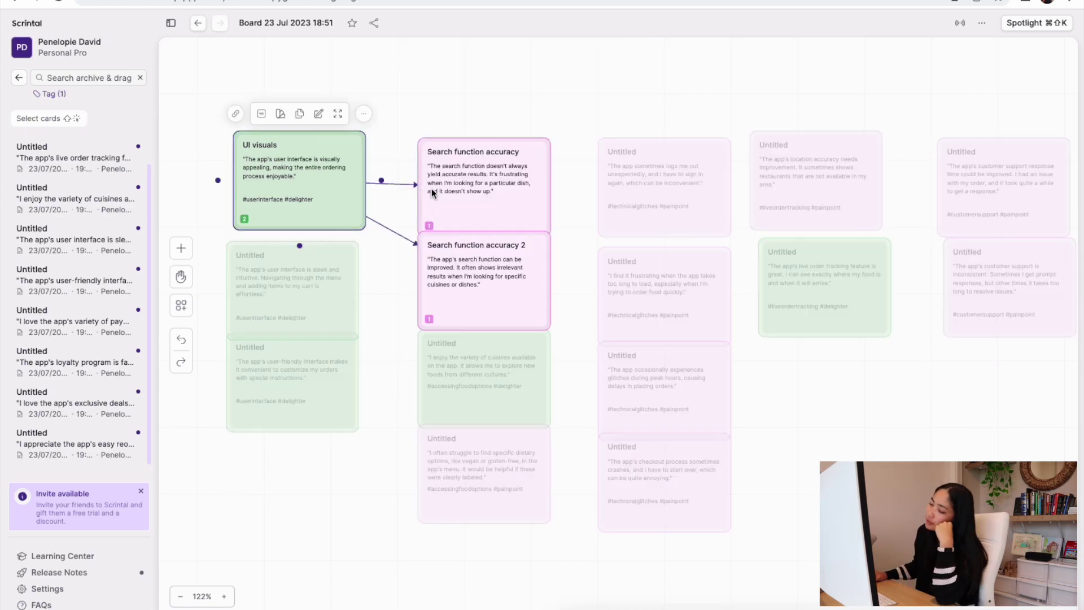
click(402, 237)
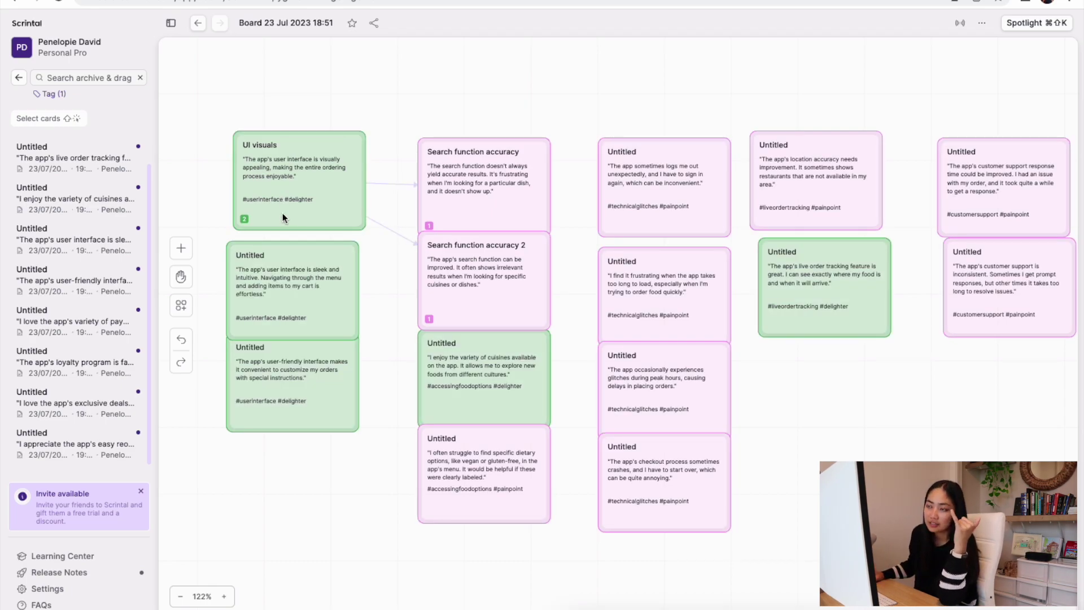
click(395, 231)
key(Delete)
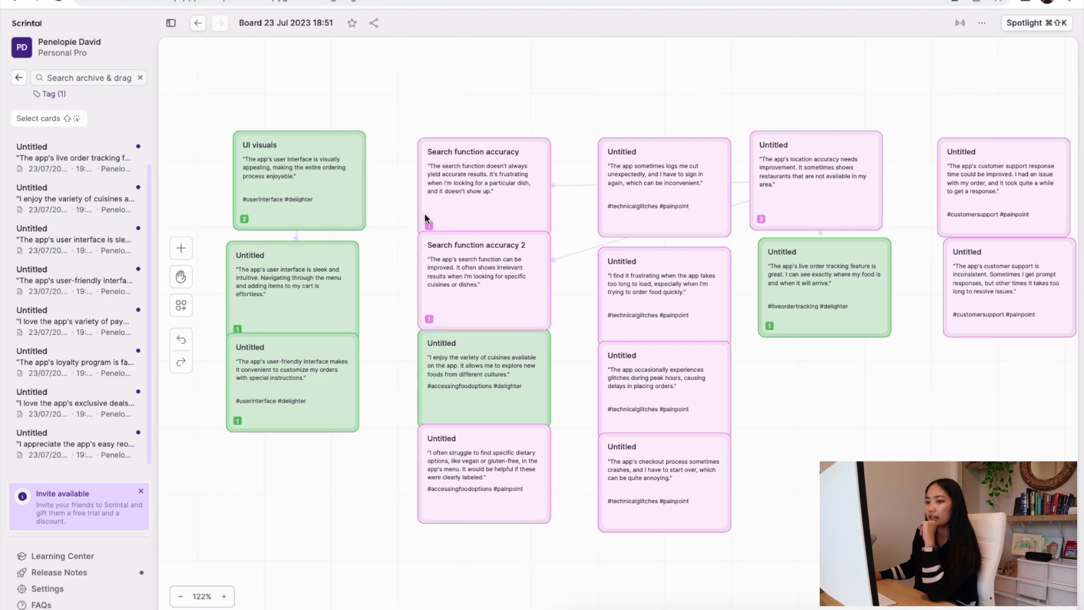
Add a 'visuals' text heading beside the 'accuracy' title above the green cards
click(182, 250)
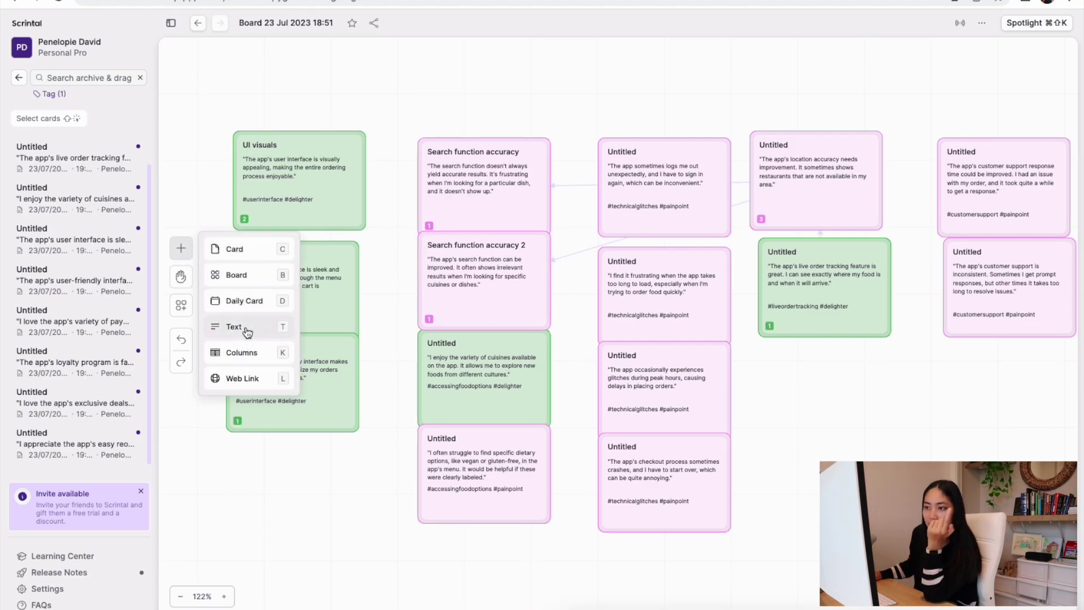
drag(244, 326, 719, 79)
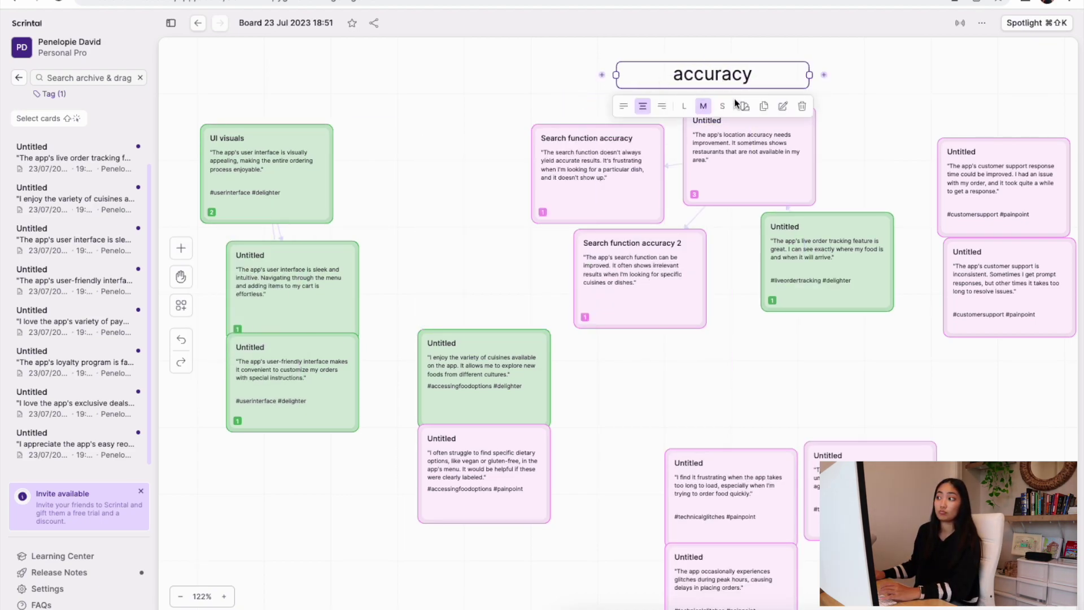
click(602, 76)
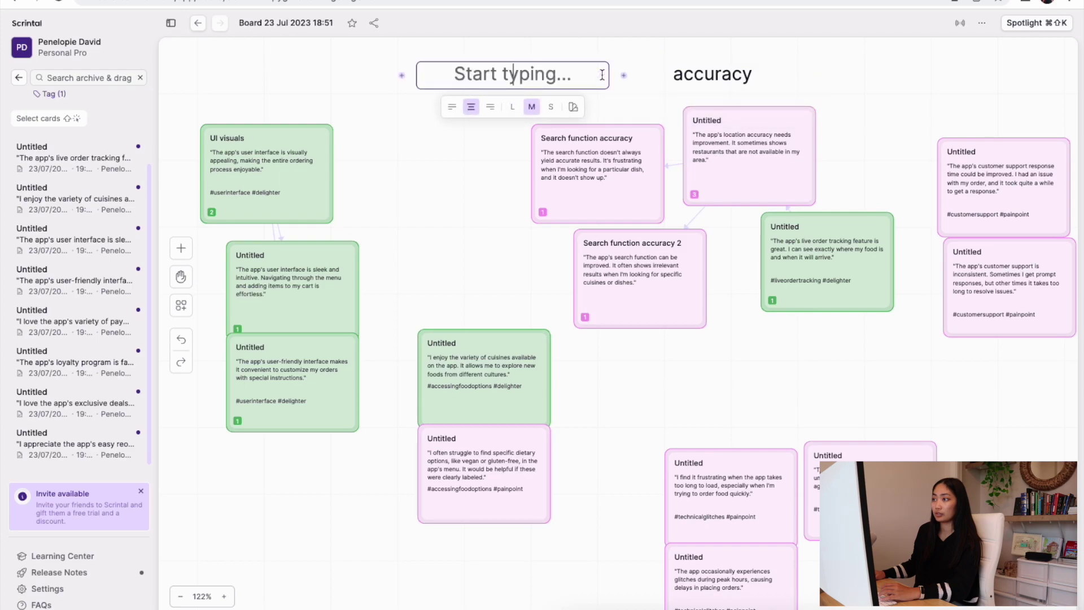
text(visuals)
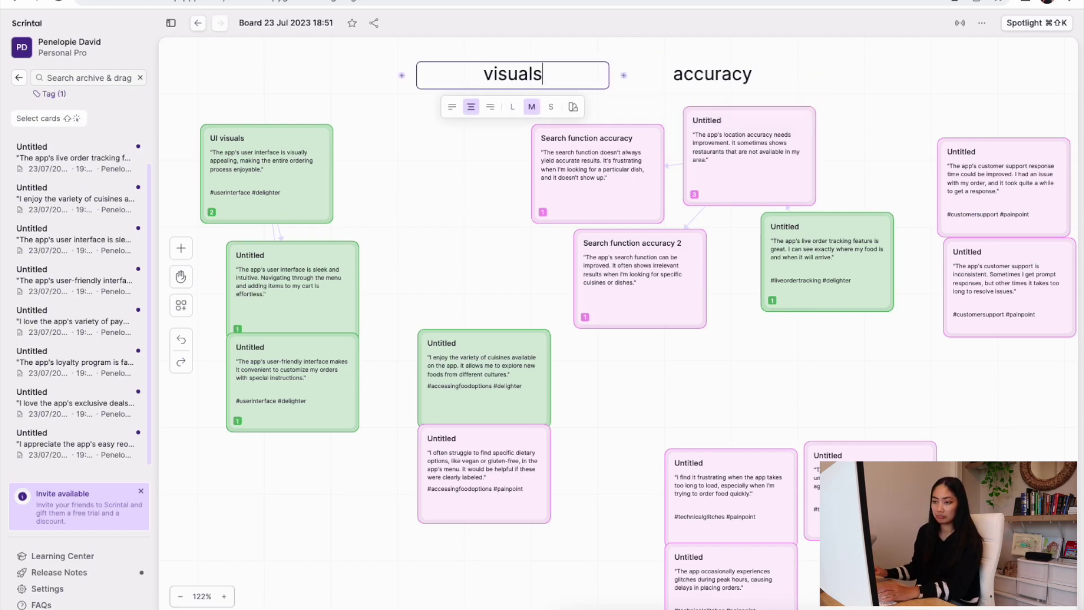
key(Escape)
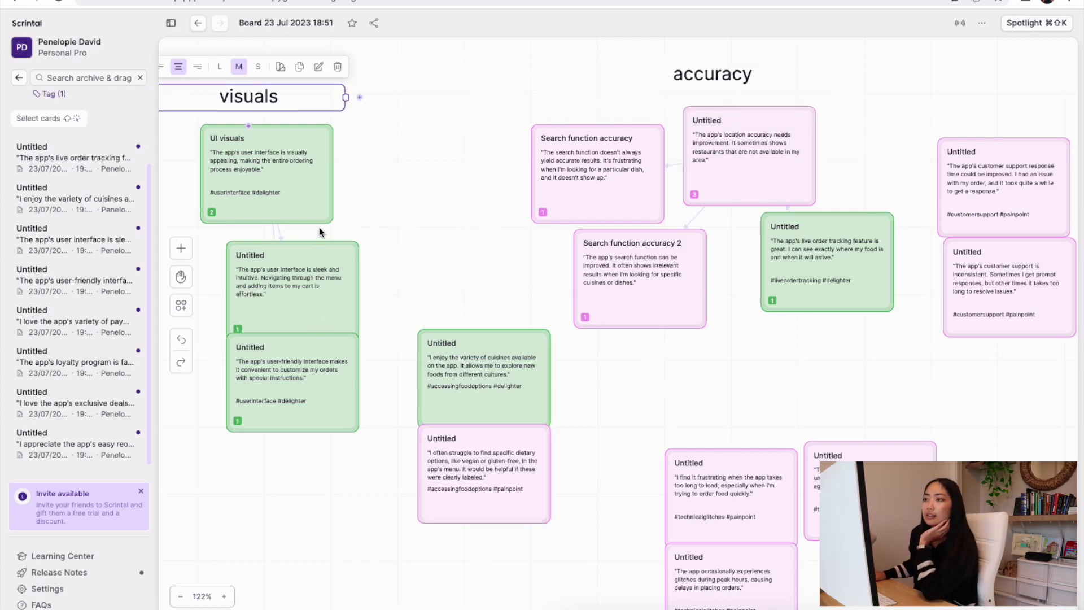
click(183, 248)
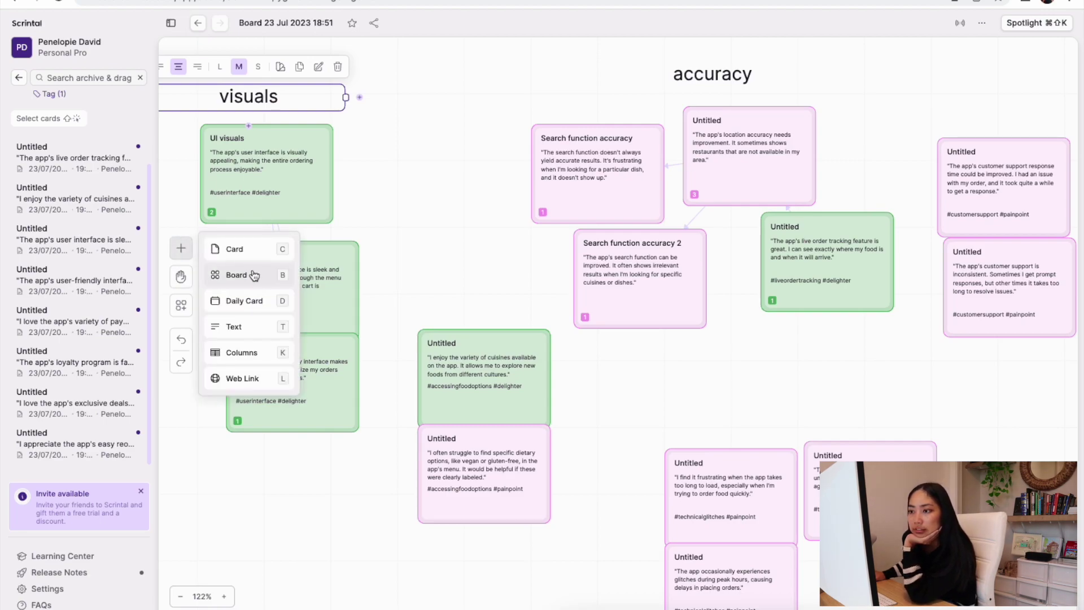
Add a column with two new cards and move it below-left of the green cards
click(241, 356)
click(489, 167)
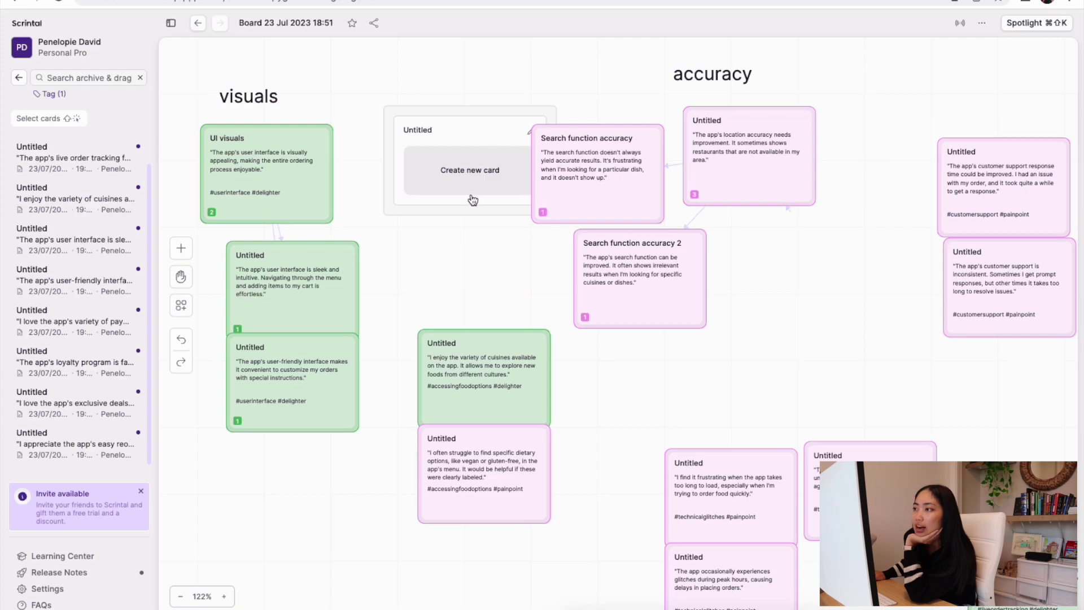
click(778, 70)
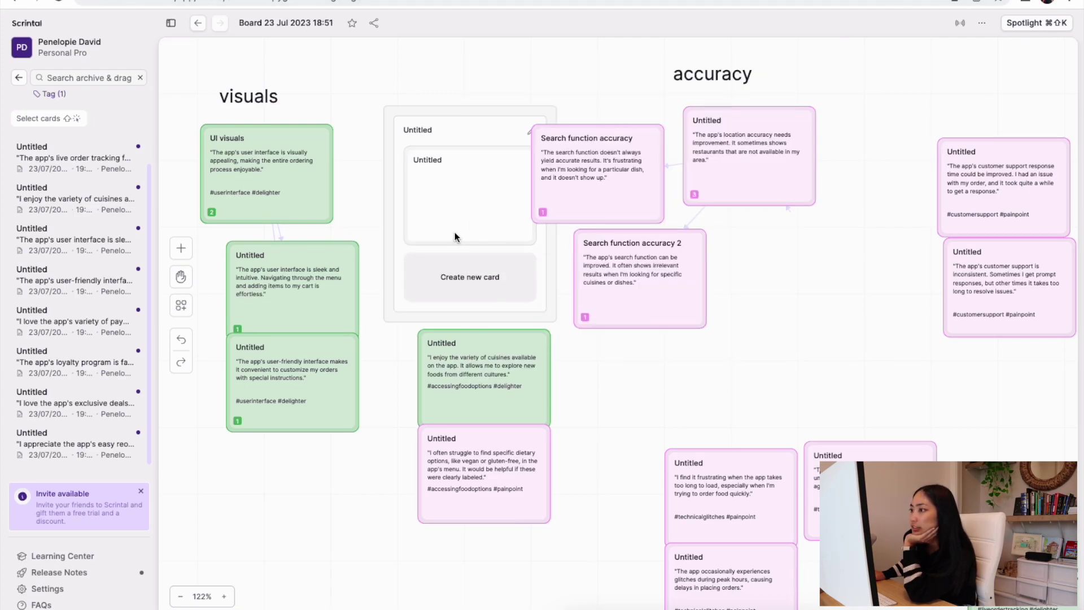
click(472, 280)
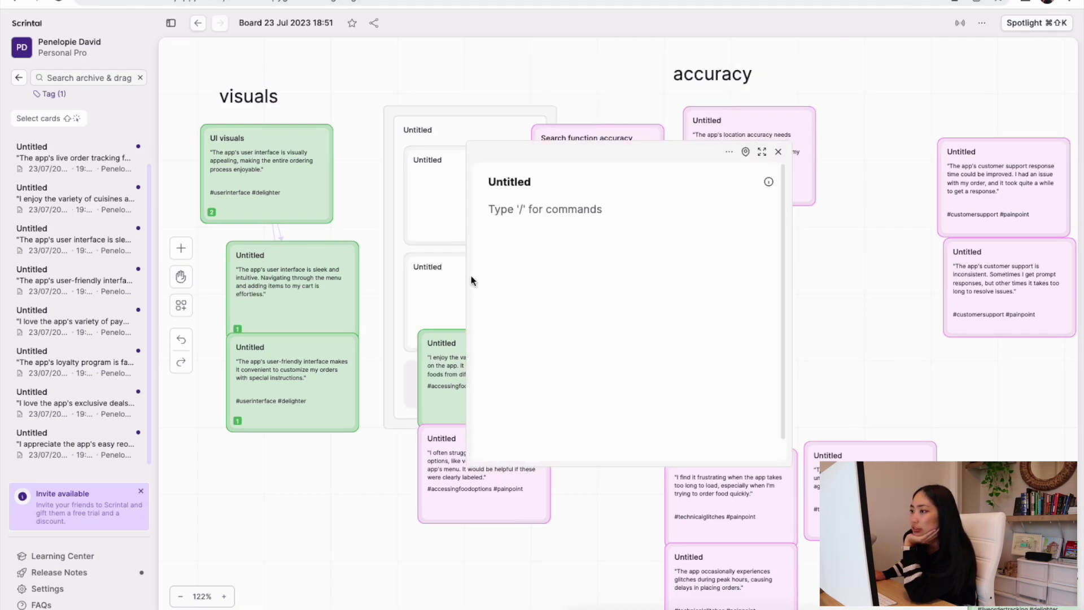
click(779, 153)
drag(492, 123, 344, 377)
scroll(343, 377, down, 5)
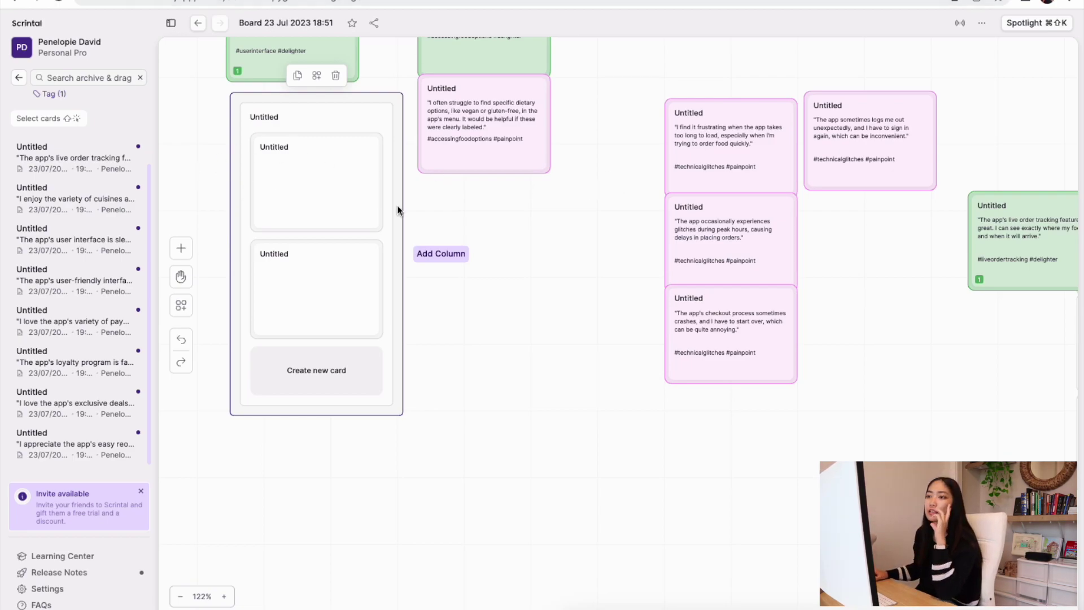
Rename the column title to 'HMW streamline process so that ___?'
click(268, 115)
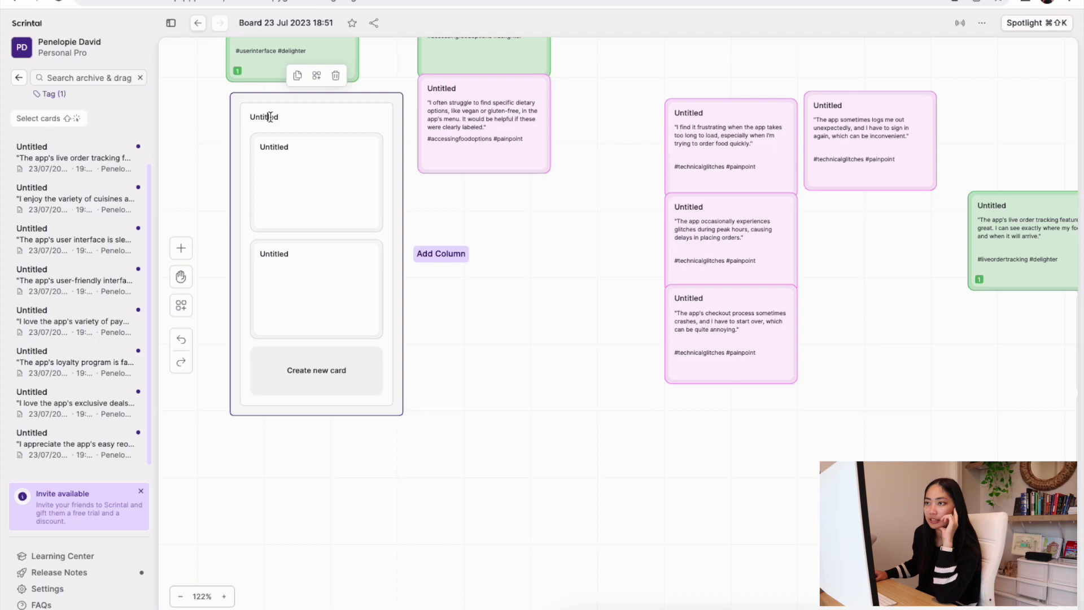
double_click(270, 117)
text(HMW streamline process so that __)
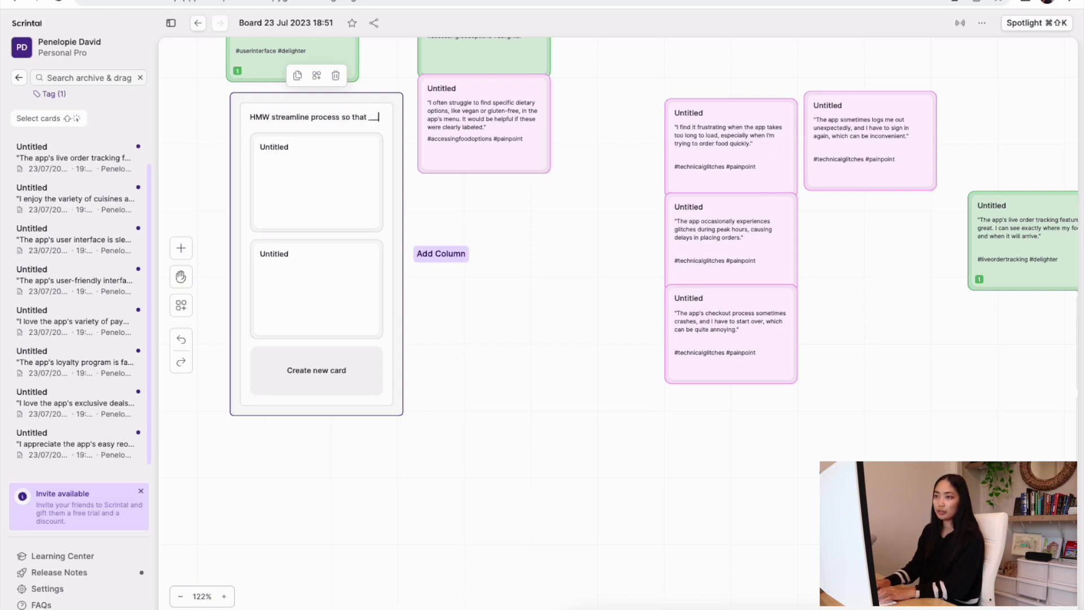
Add a third and fourth empty card to the HMW column
double_click(282, 149)
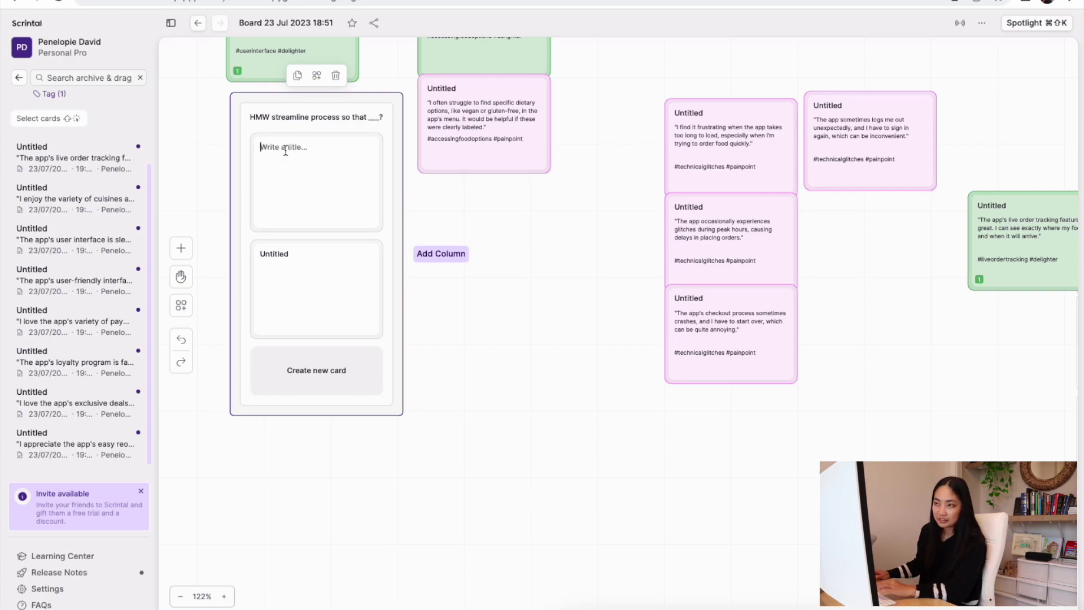
click(593, 51)
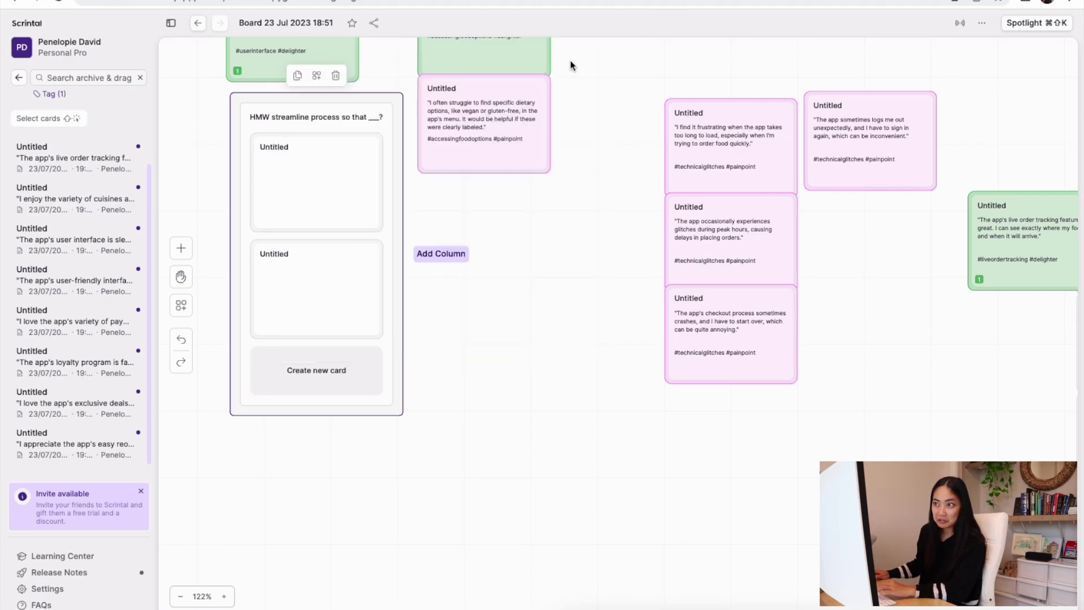
click(312, 382)
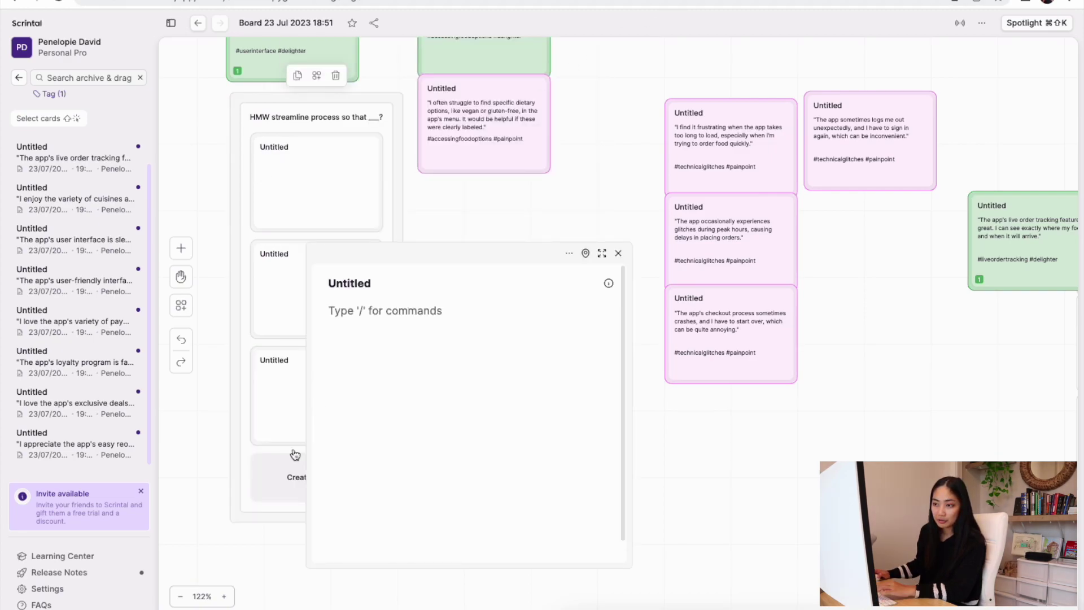
click(286, 478)
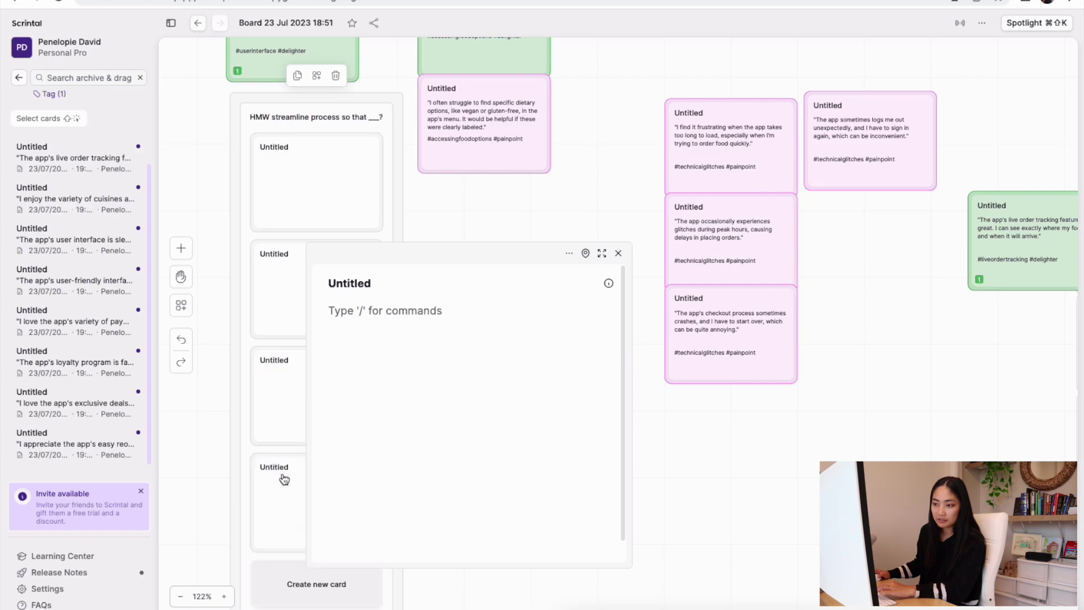
click(619, 254)
click(590, 302)
scroll(428, 316, down, 3)
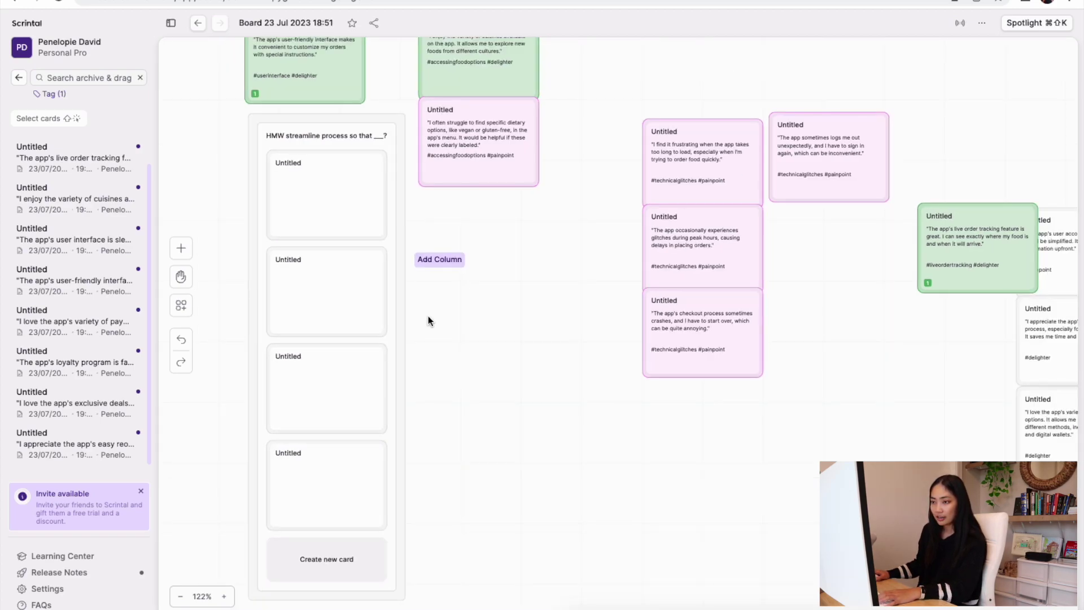
Move the green visuals cluster up and to the right, away from the HMW column
scroll(345, 555, left, 10)
scroll(346, 555, up, 8)
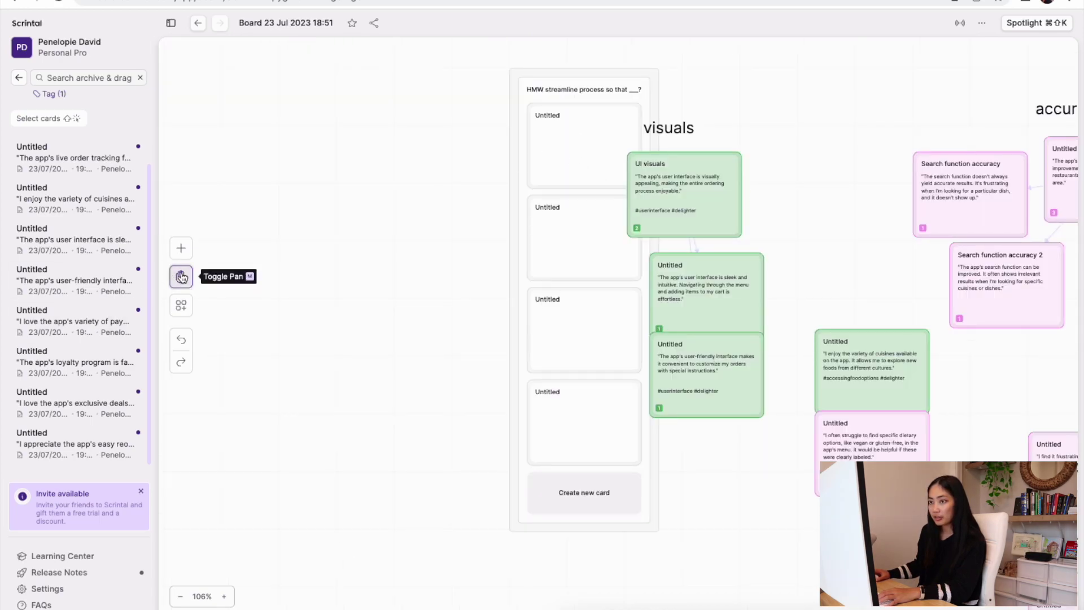
drag(721, 187, 810, 136)
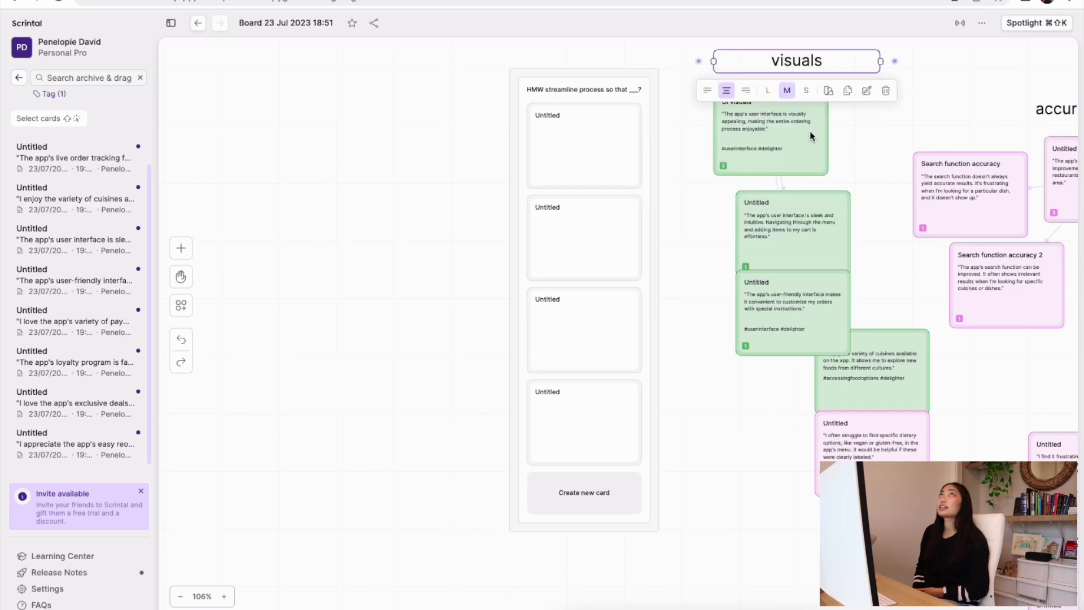
scroll(723, 406, down, 3)
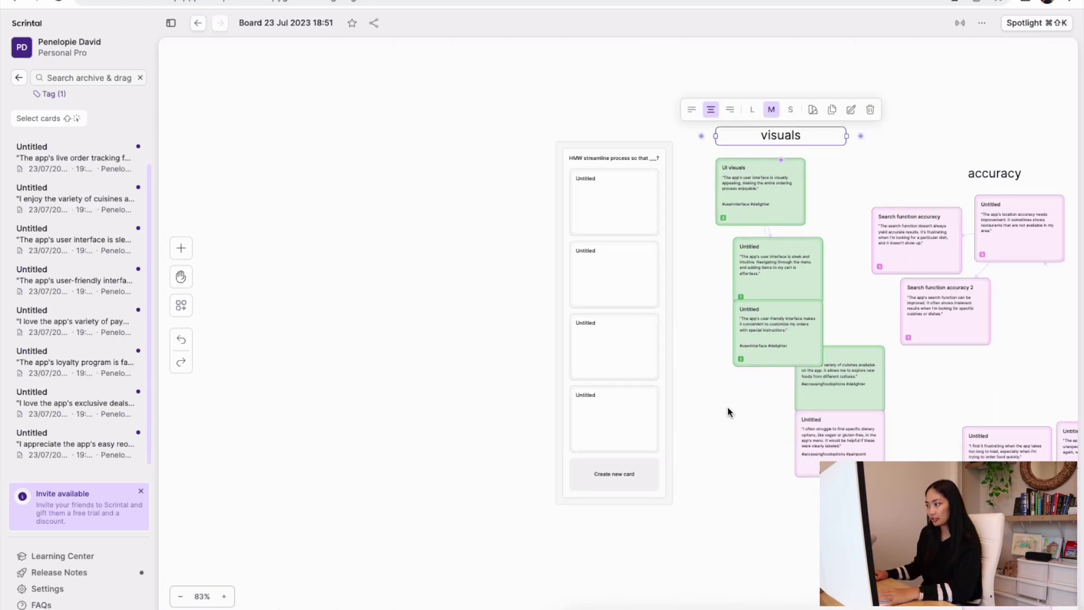
right_click(727, 412)
click(693, 477)
Pan across the board to view all clusters, then select a card to show its links
scroll(717, 459, down, 2)
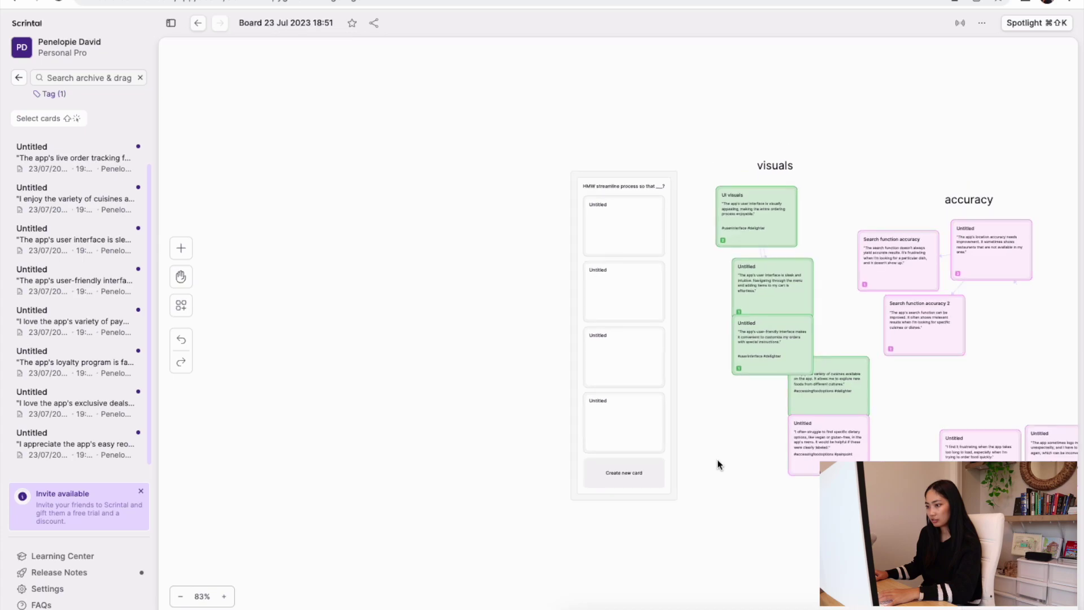
click(180, 277)
drag(904, 370, 625, 295)
scroll(774, 358, down, 2)
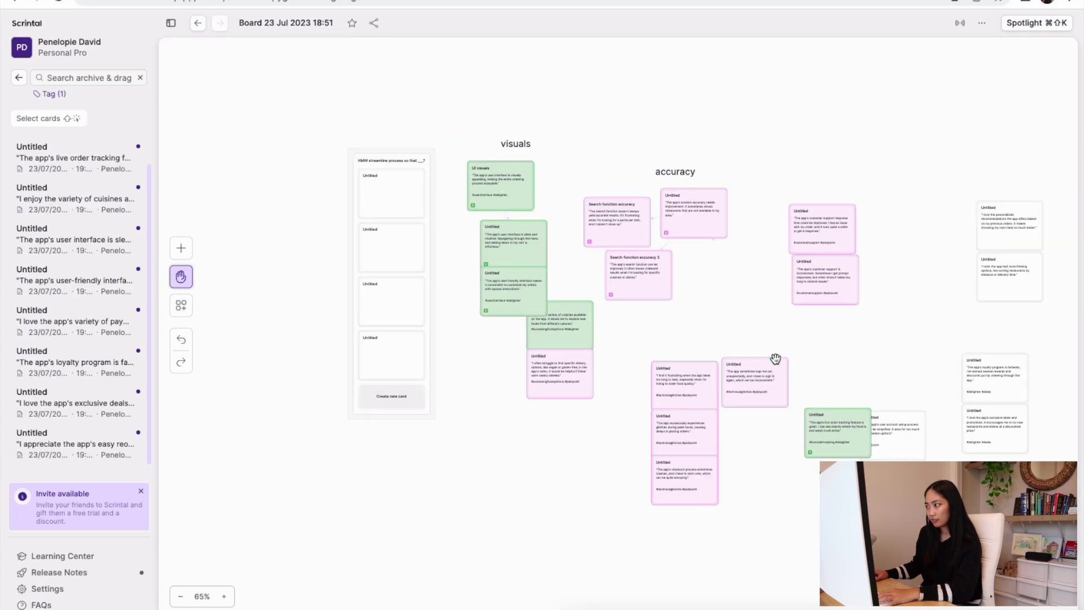
click(179, 277)
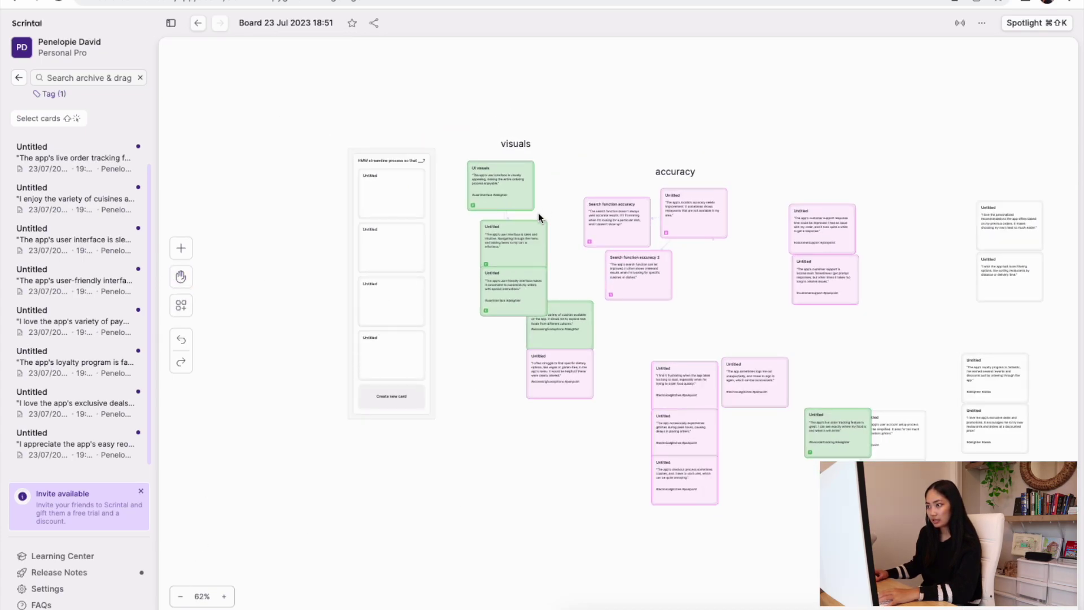
click(706, 214)
Link the accuracy card to the customer-support card, then delete that link
click(723, 277)
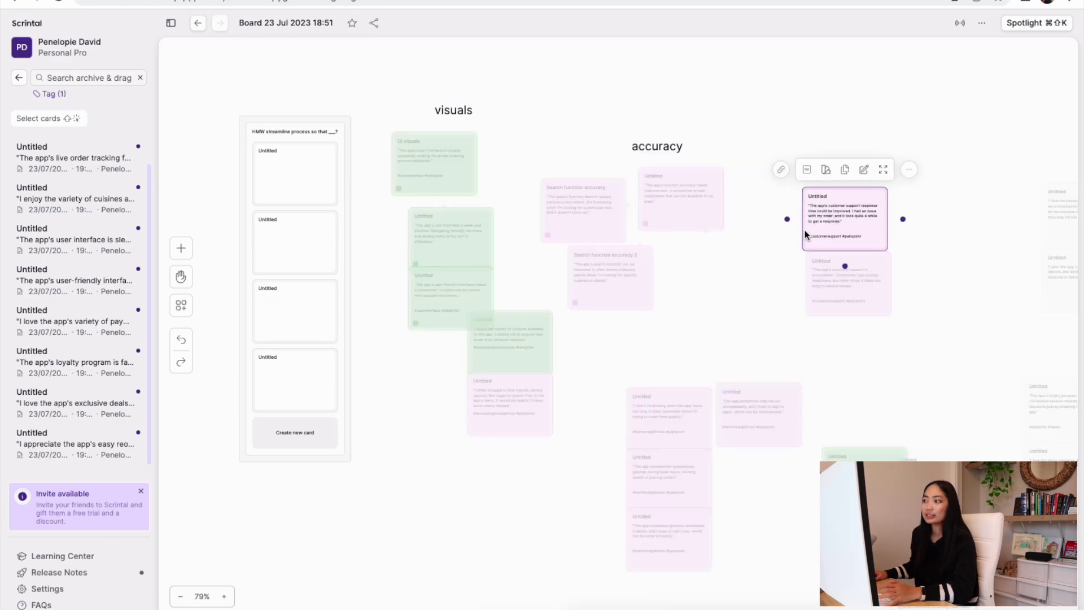
click(773, 259)
key(Delete)
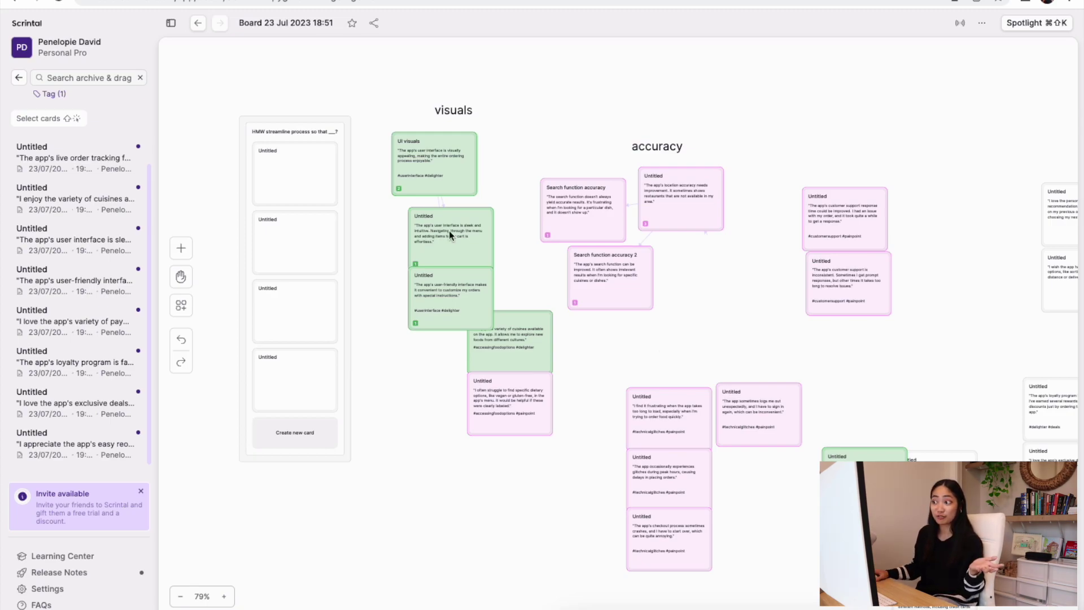
Check the green visuals cards' links and shift the visuals title slightly right
click(434, 163)
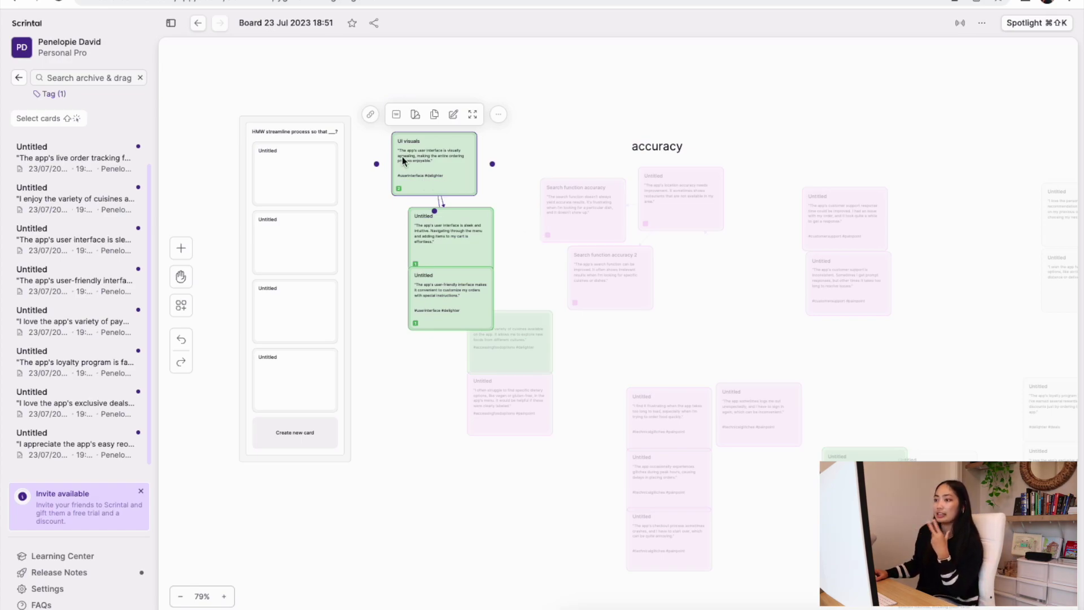
click(479, 249)
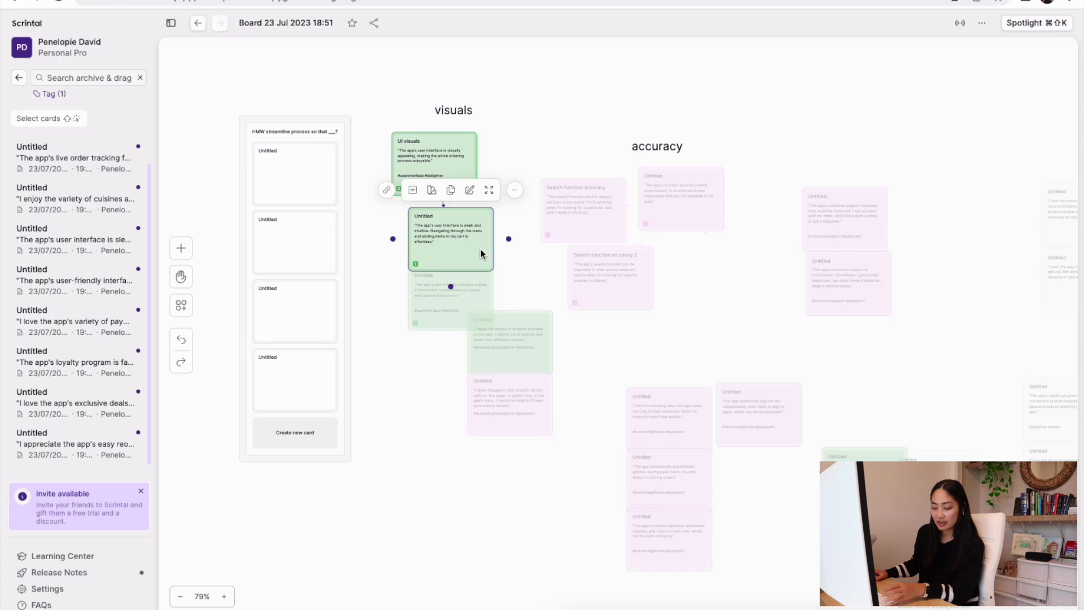
scroll(480, 249, up, 2)
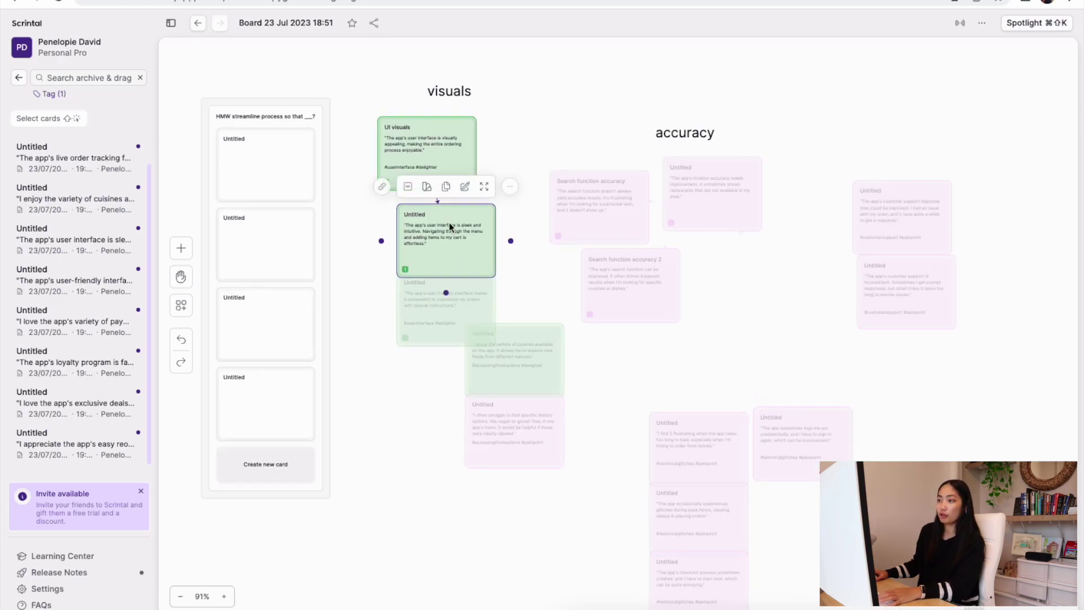
click(457, 95)
drag(459, 95, 483, 92)
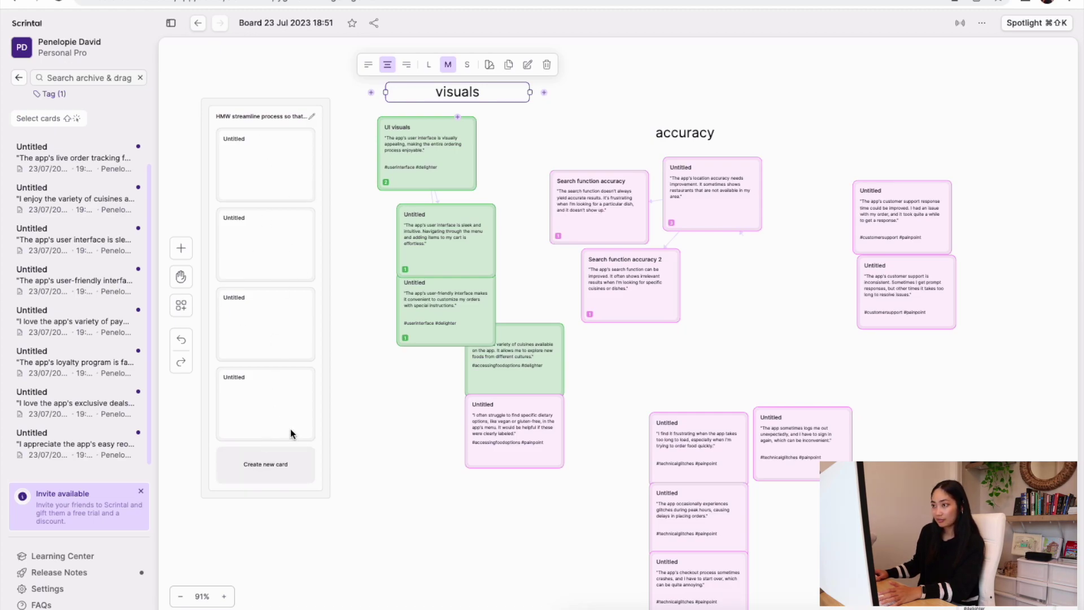
scroll(291, 433, down, 2)
click(180, 276)
drag(709, 395, 561, 305)
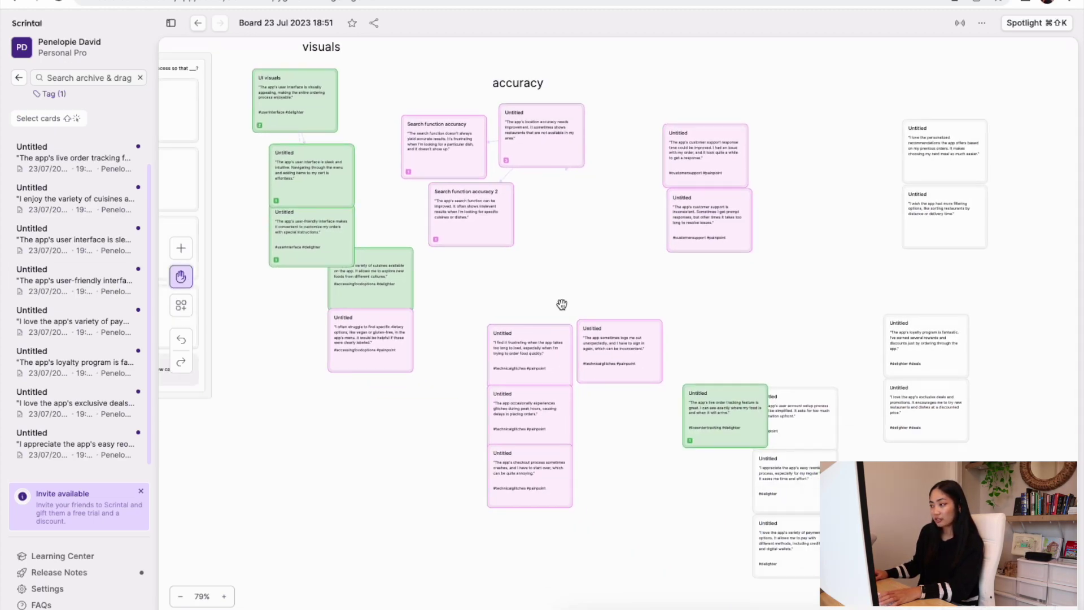